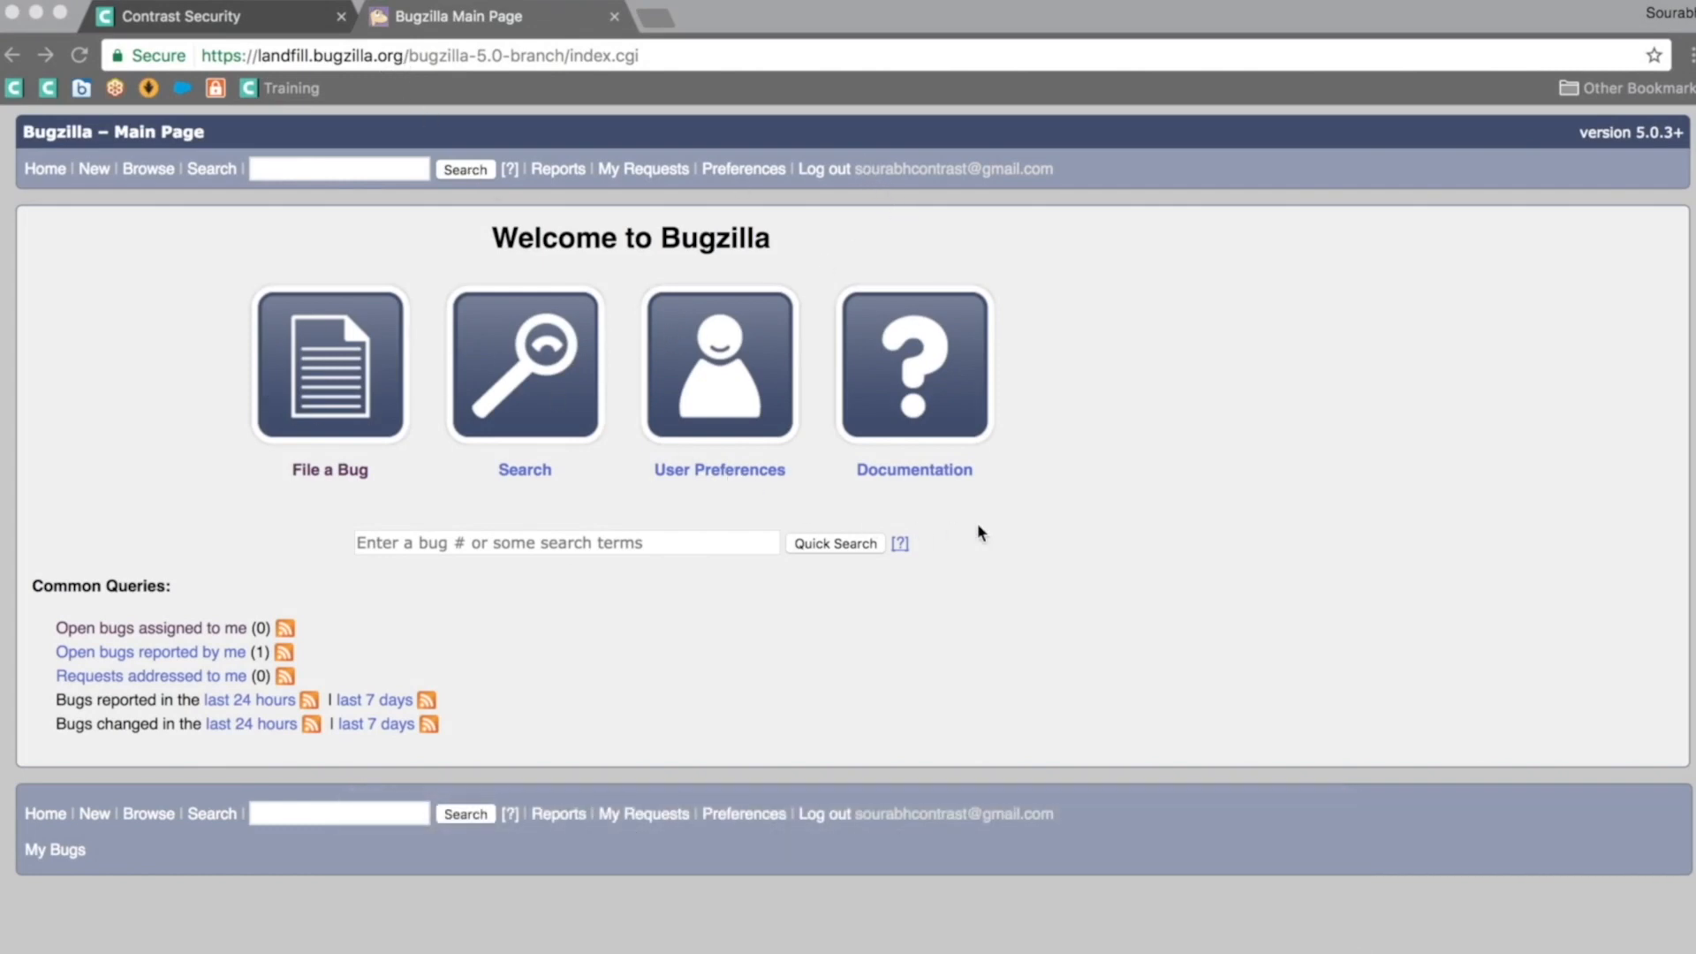
Step: Start a Bugzilla bug under Unclassified > FoodReplicator > Salt, then return to Contrast Security
{"action": "left_click", "coordinate": [161, 454]}
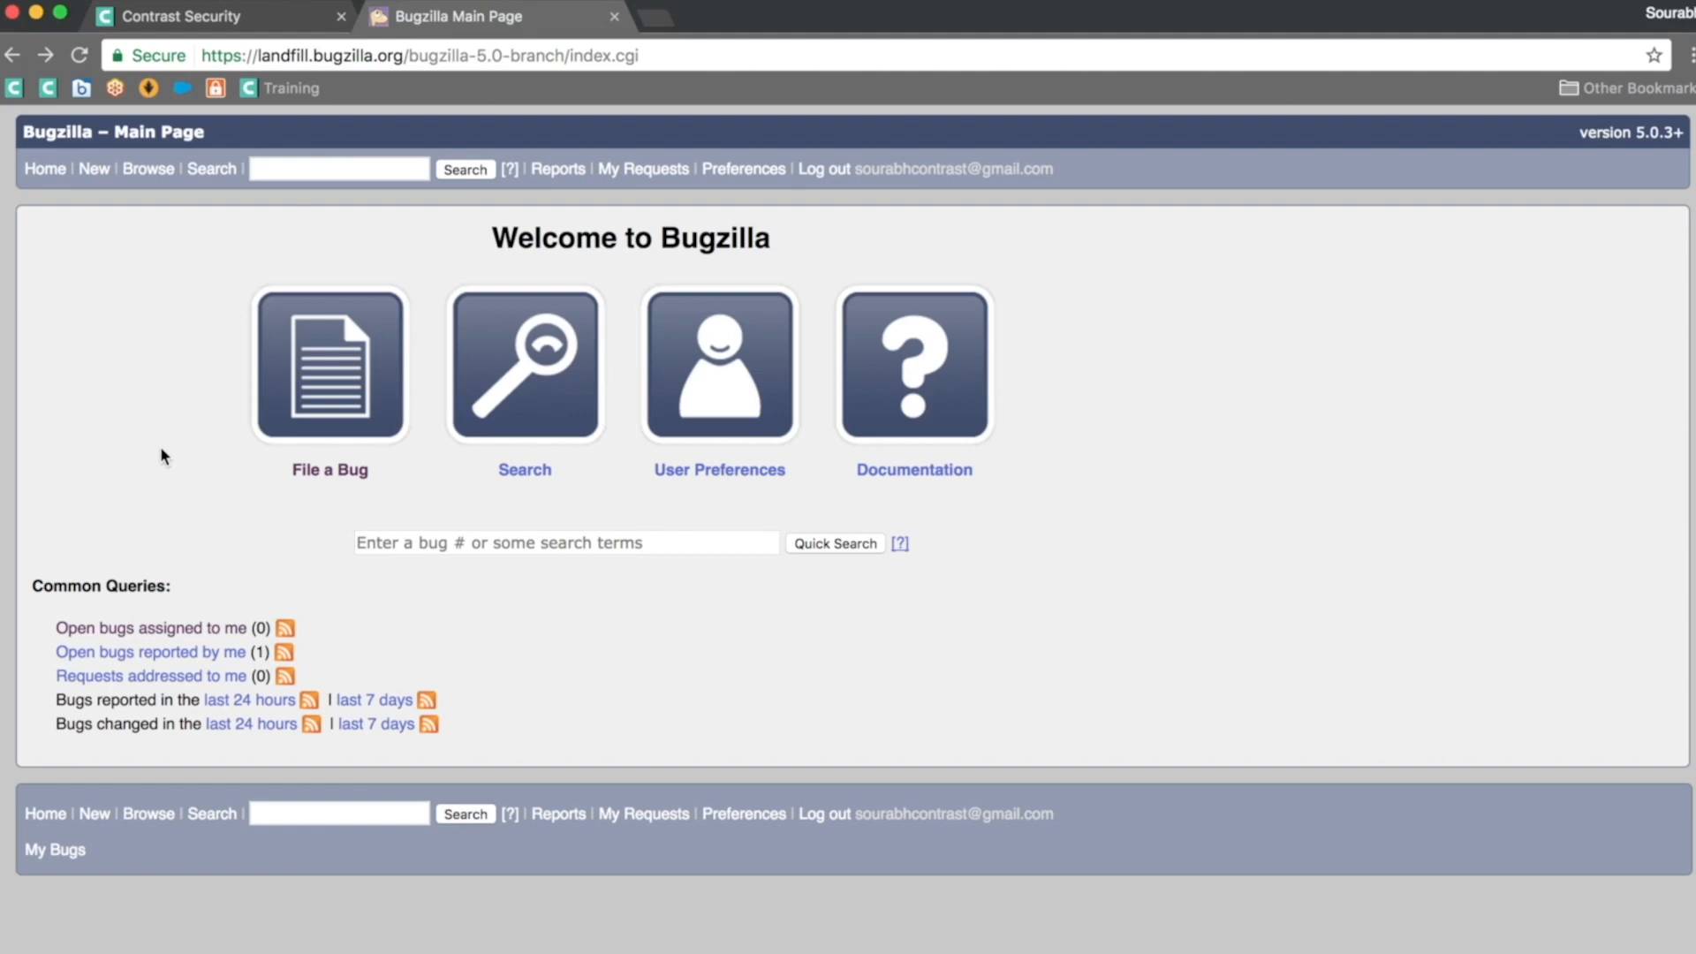
{"action": "left_click", "coordinate": [311, 397]}
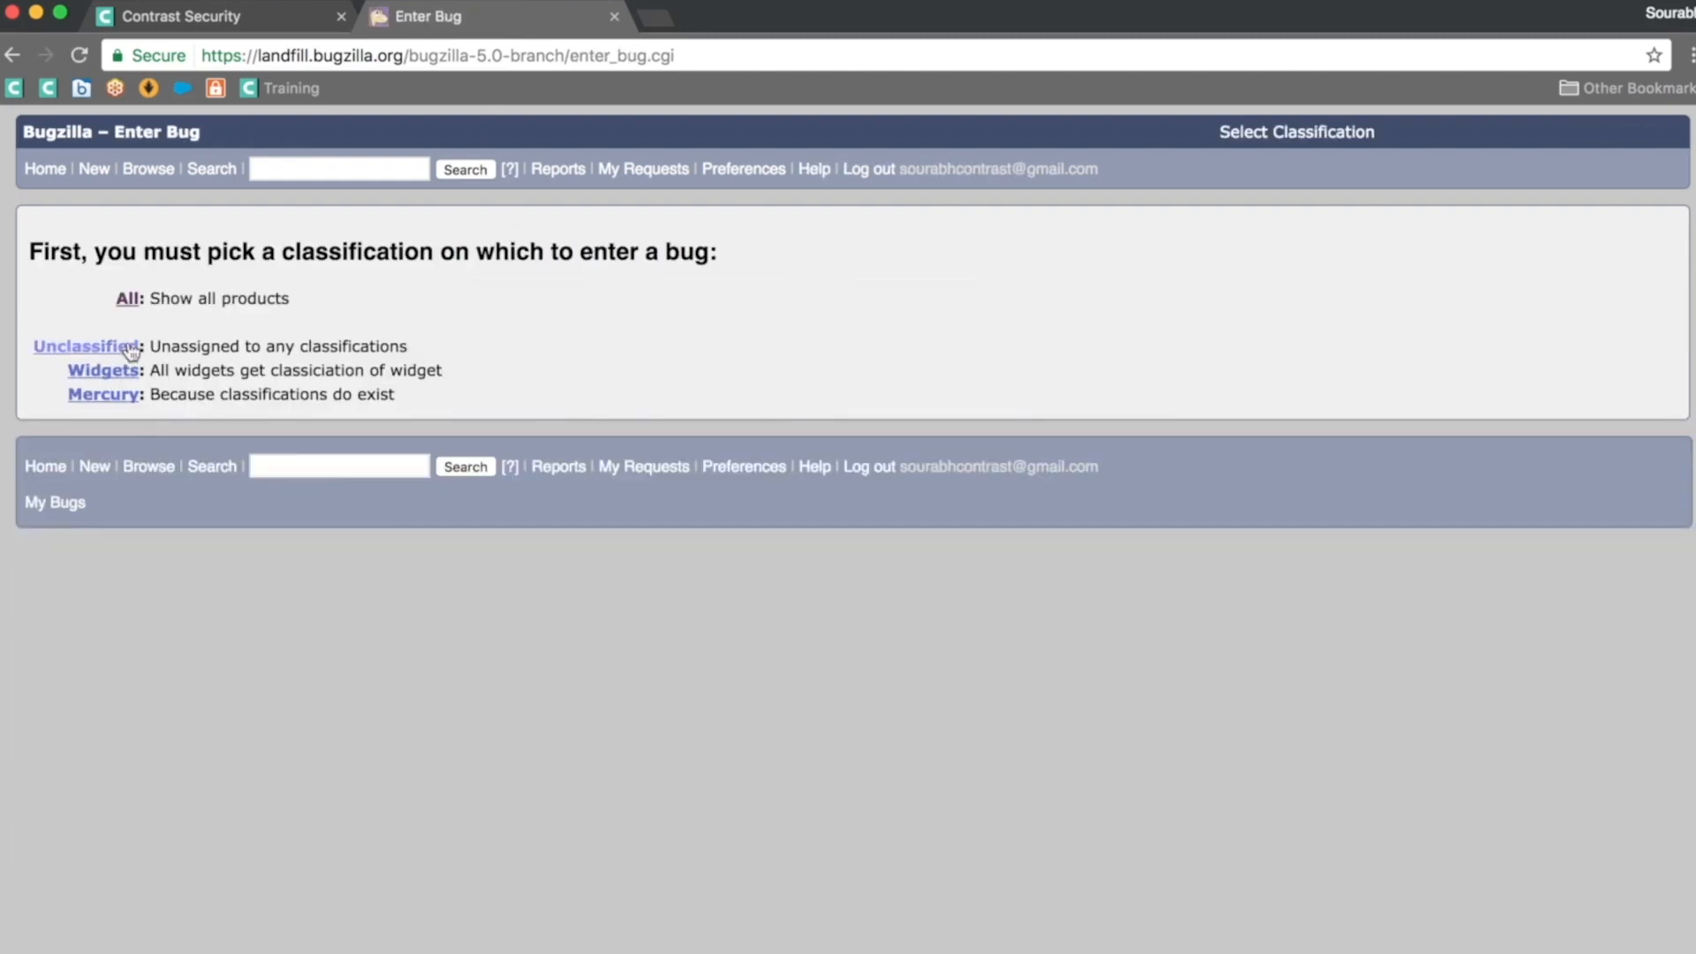
{"action": "left_click", "coordinate": [122, 353]}
{"action": "left_click", "coordinate": [132, 331]}
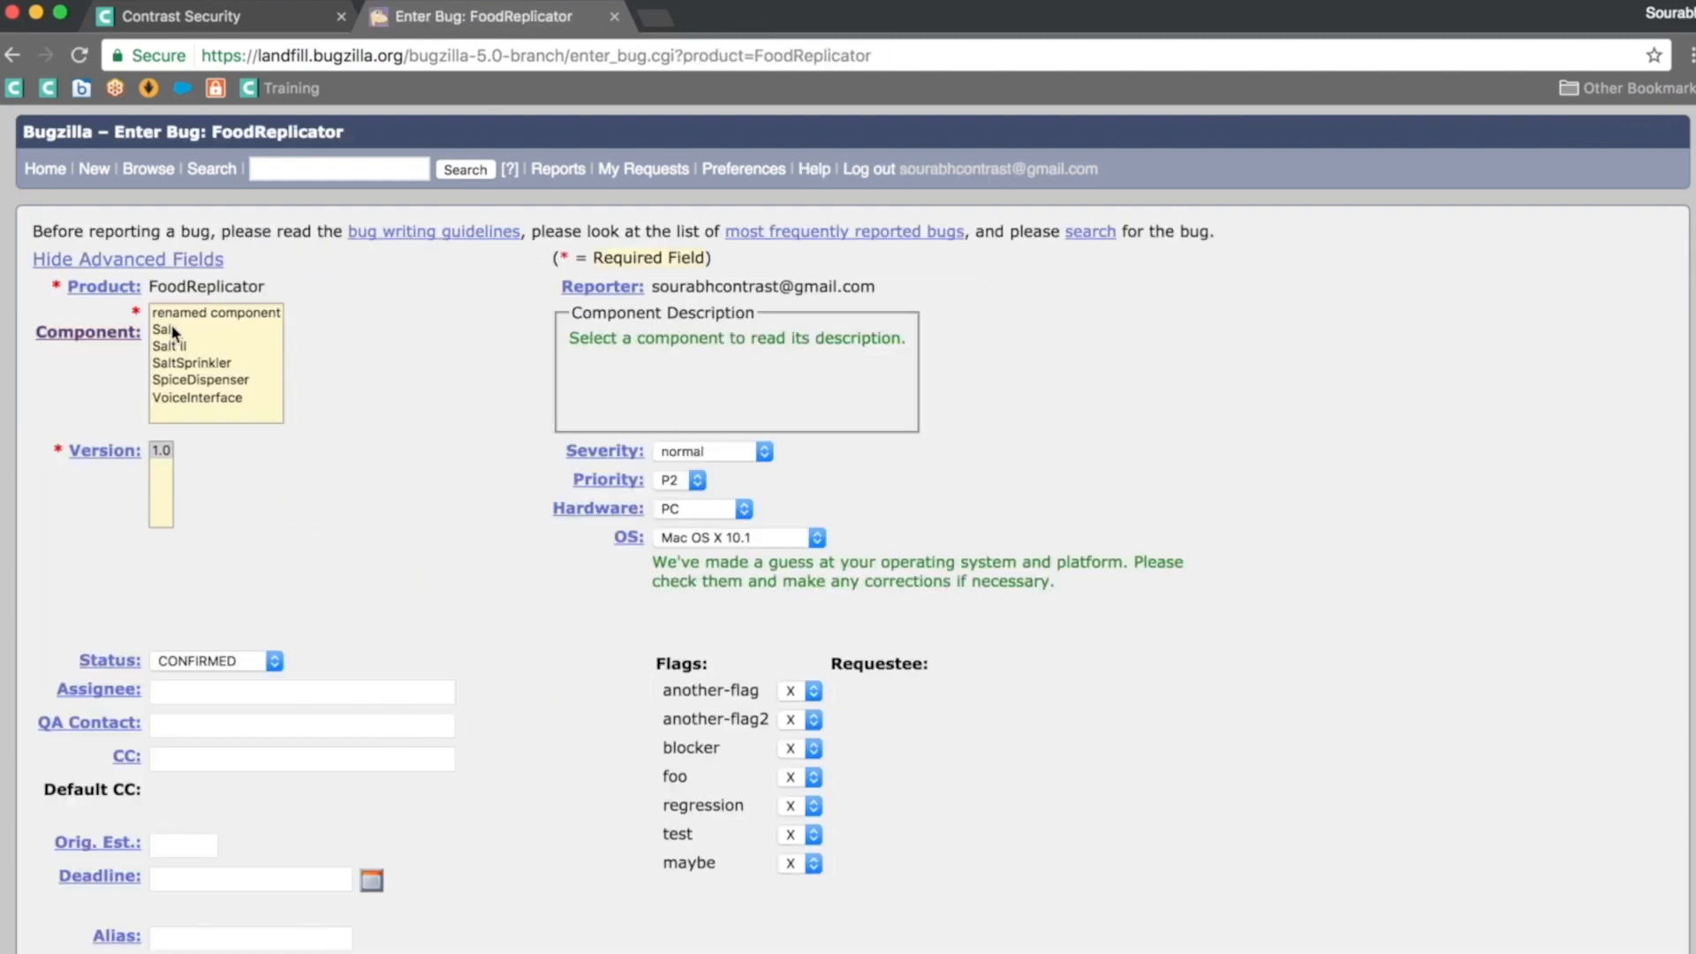
{"action": "left_click", "coordinate": [173, 329]}
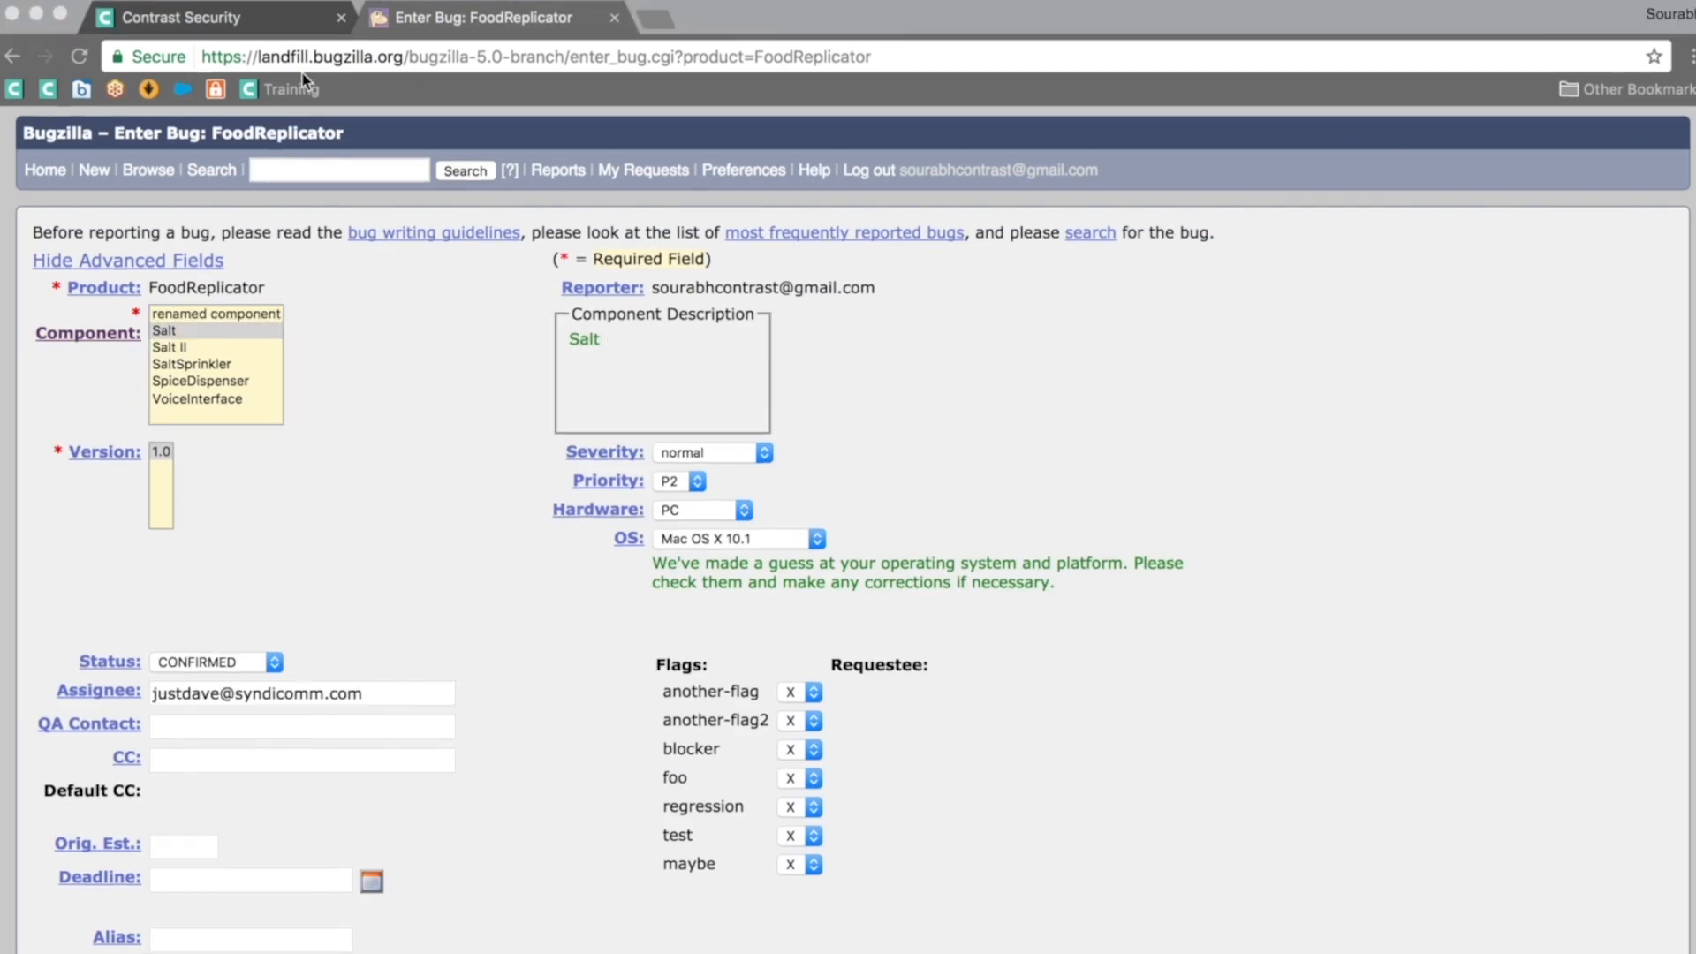
{"action": "left_click", "coordinate": [276, 21]}
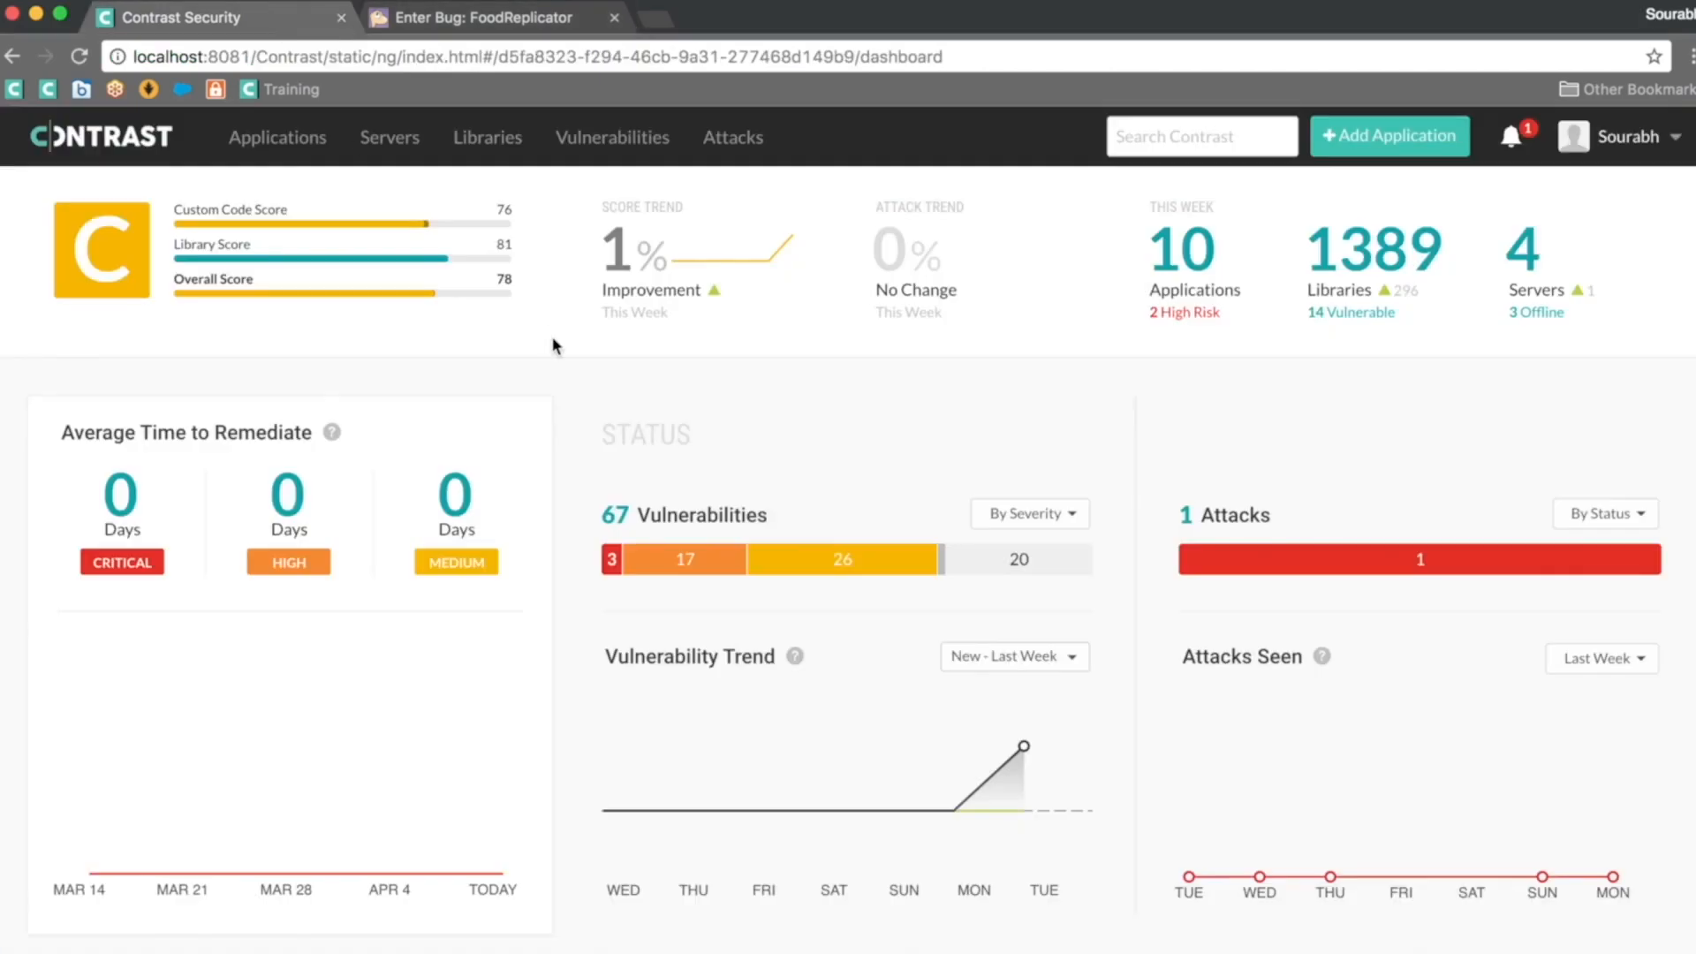
Step: Go to Organization Settings > Integrations and begin connecting Bugzilla
{"action": "left_click", "coordinate": [1621, 151]}
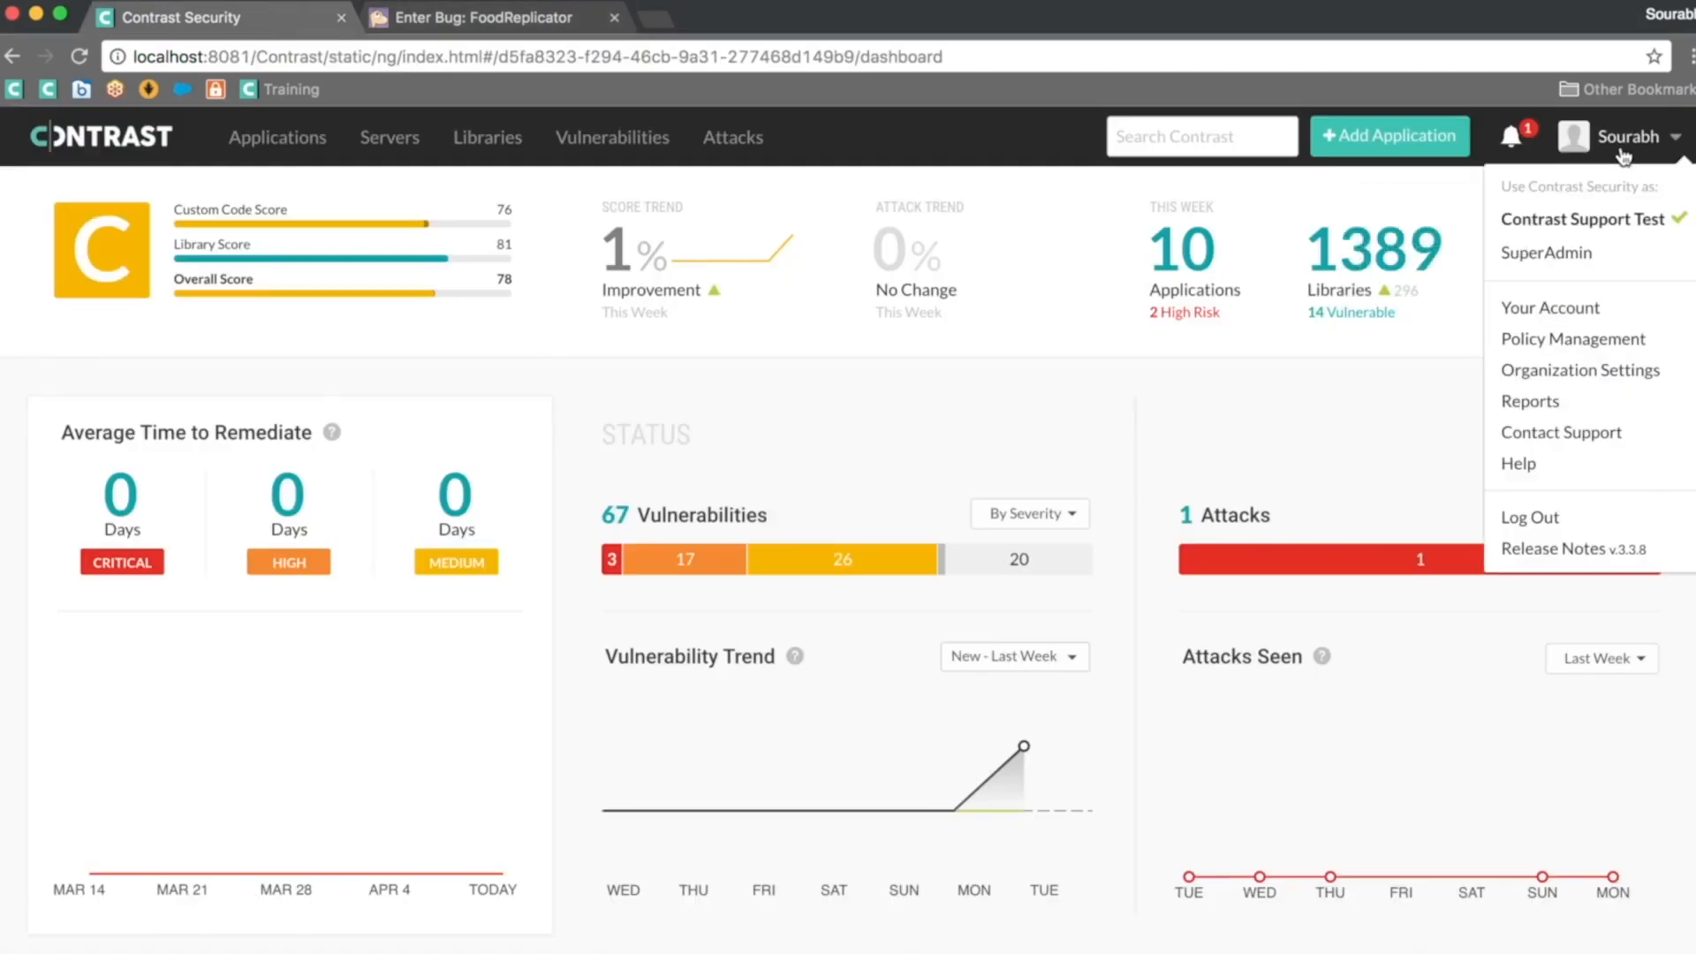
{"action": "left_click", "coordinate": [1577, 375]}
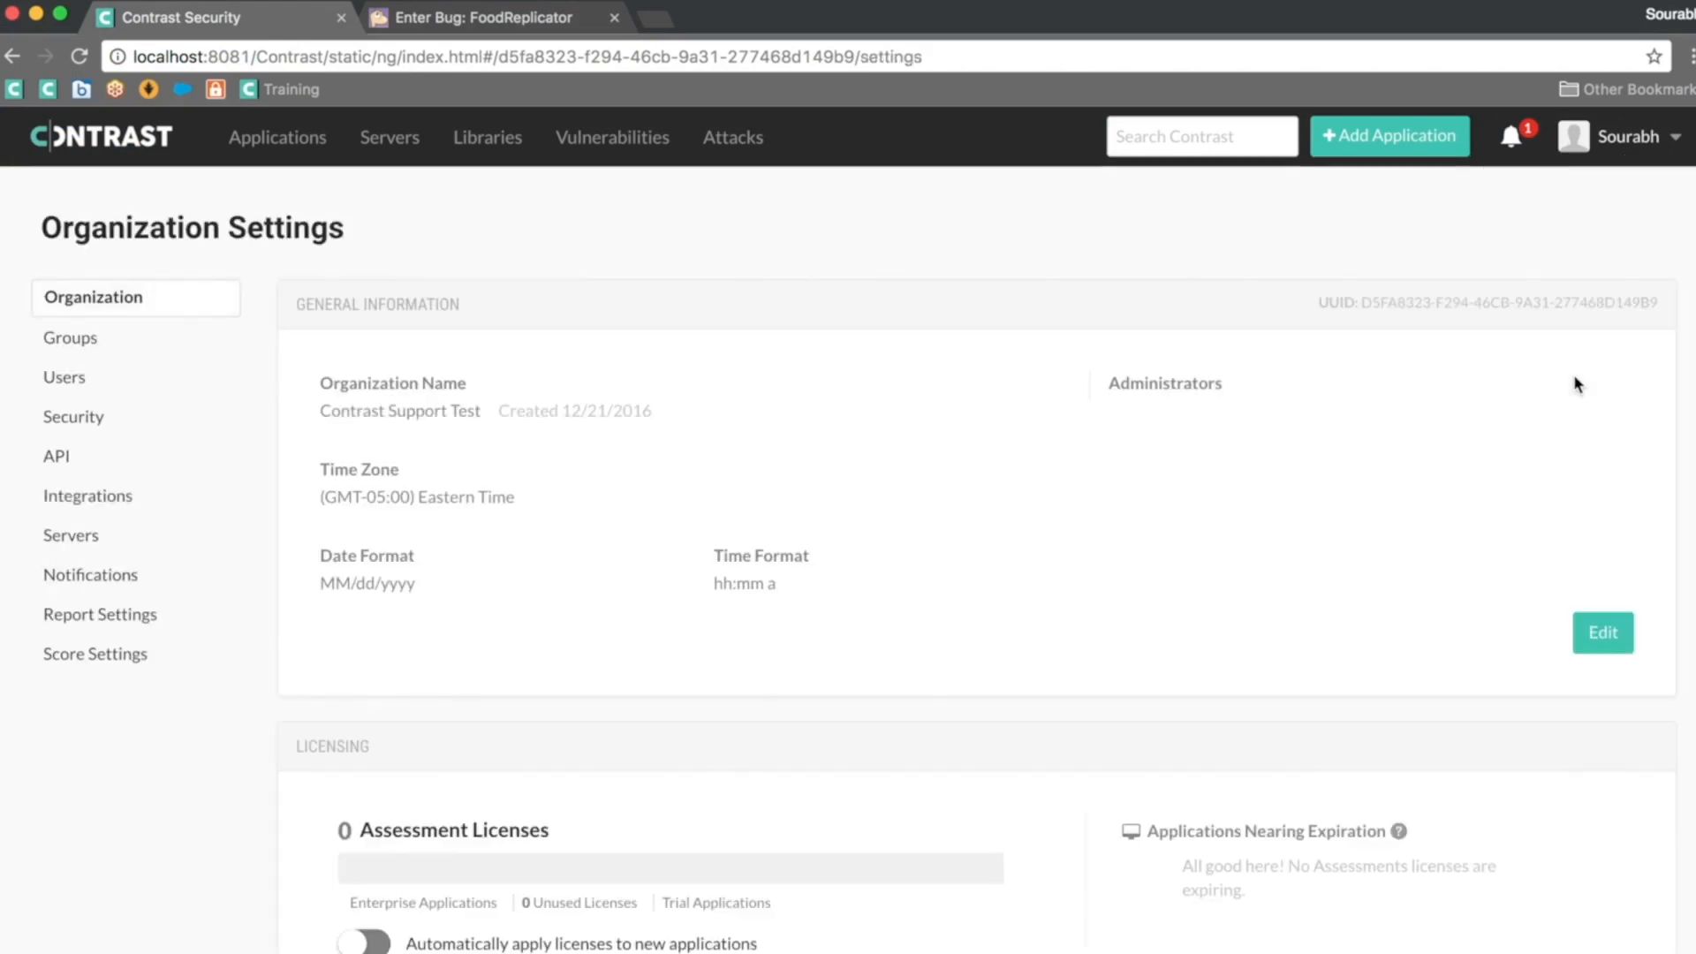
{"action": "left_click", "coordinate": [95, 501]}
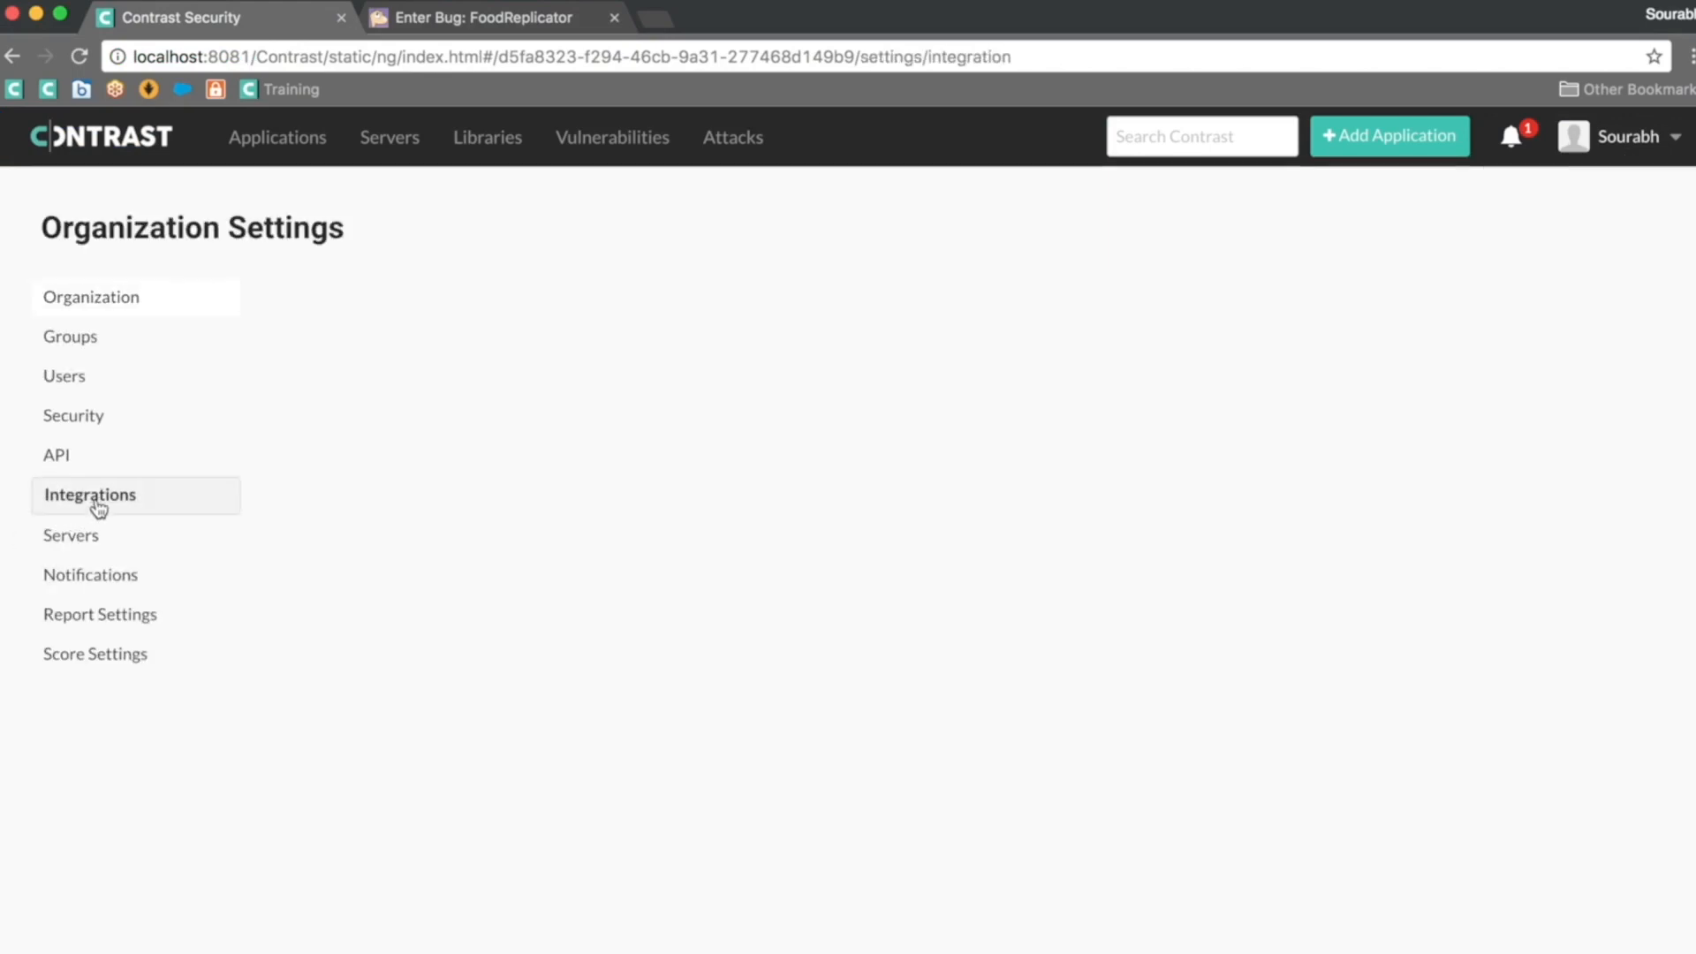
{"action": "scroll", "coordinate": [582, 676], "scroll_direction": "down", "scroll_amount": 2}
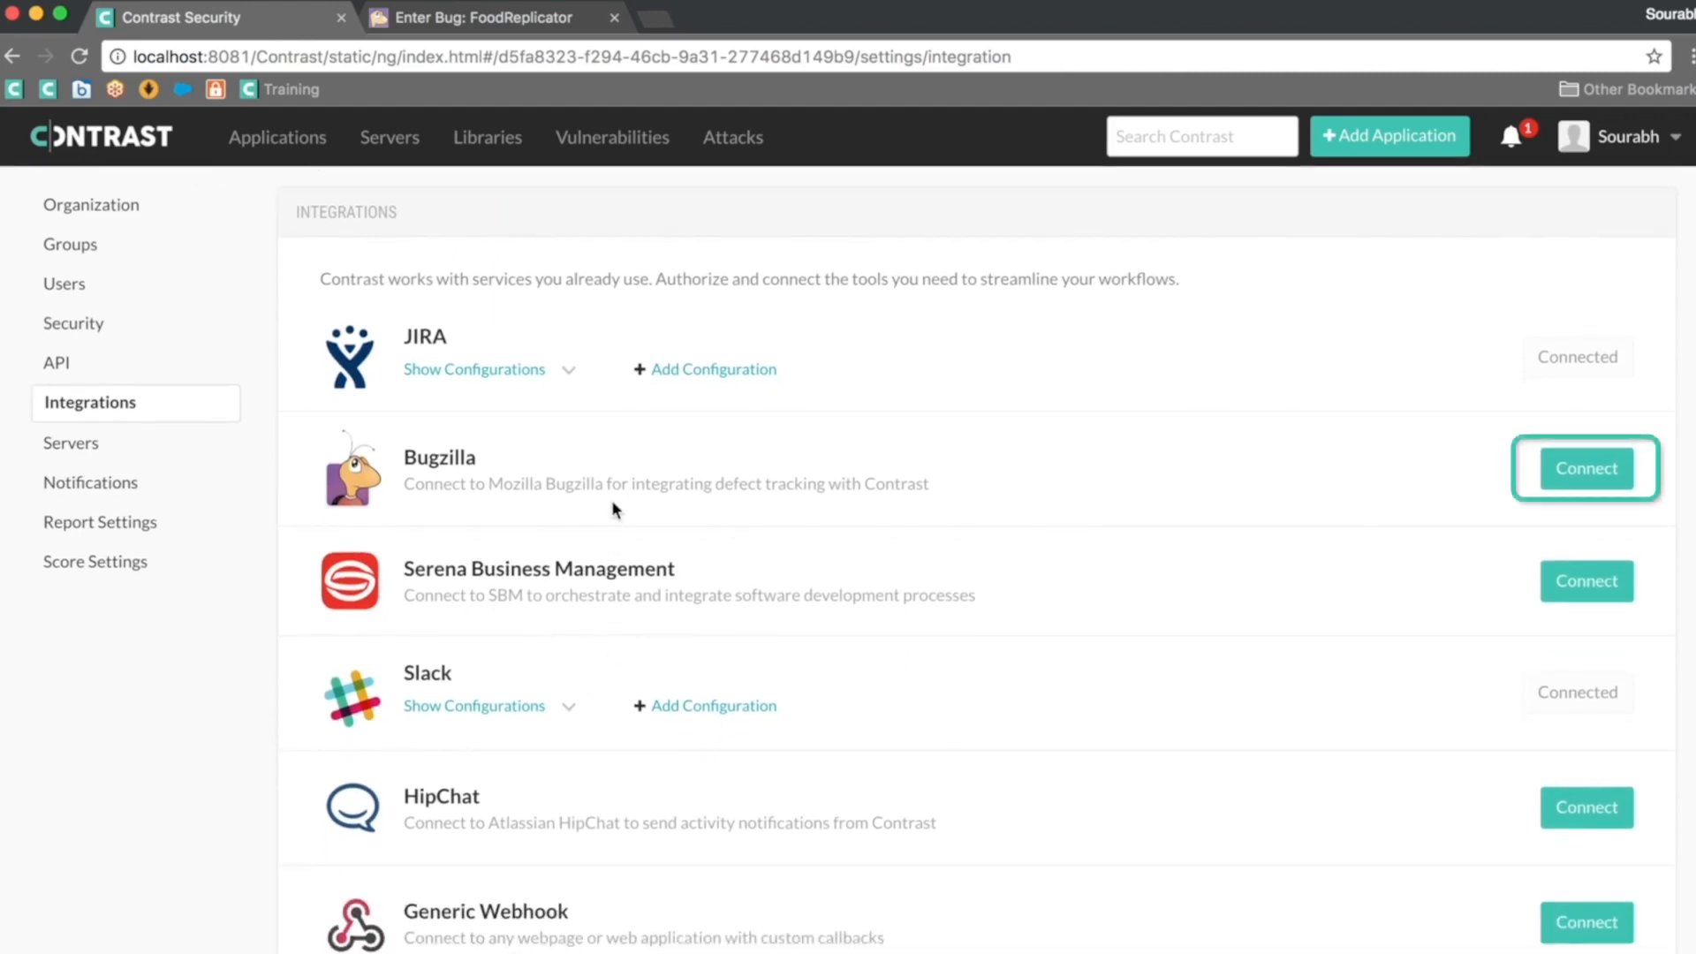
{"action": "left_click", "coordinate": [1560, 477]}
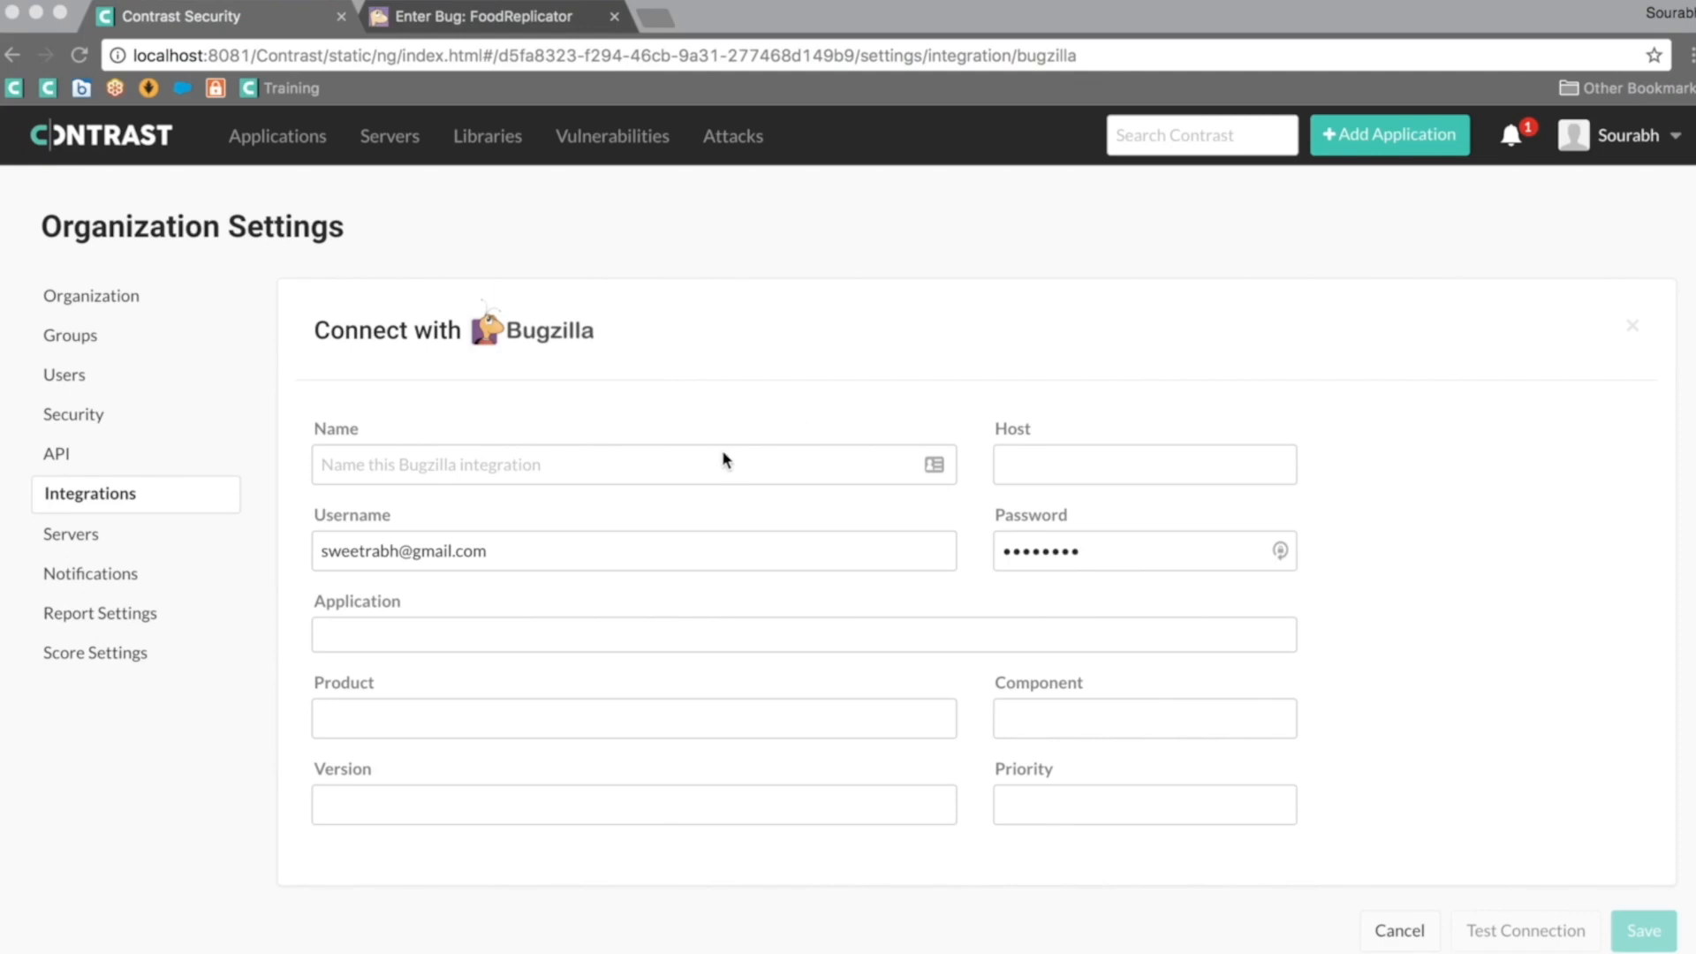
Step: Delete the prefilled Username and Password values in the Connect with Bugzilla form
{"action": "left_click", "coordinate": [653, 363]}
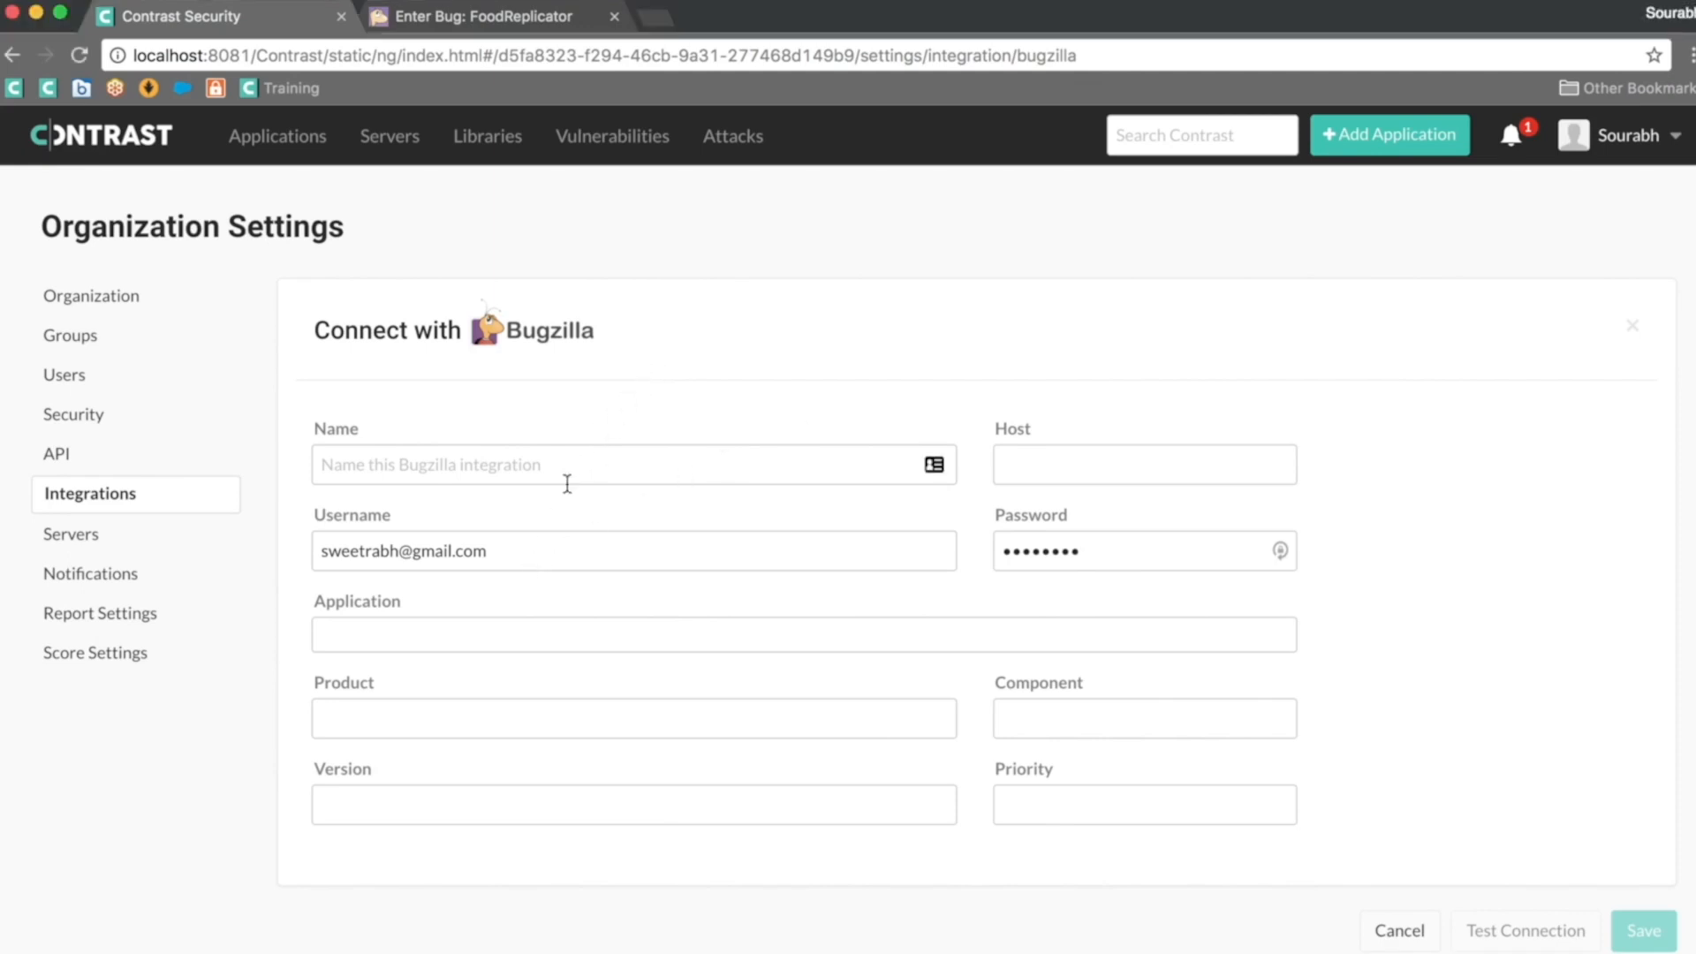
{"action": "left_click_drag", "start_coordinate": [550, 549], "coordinate": [273, 544]}
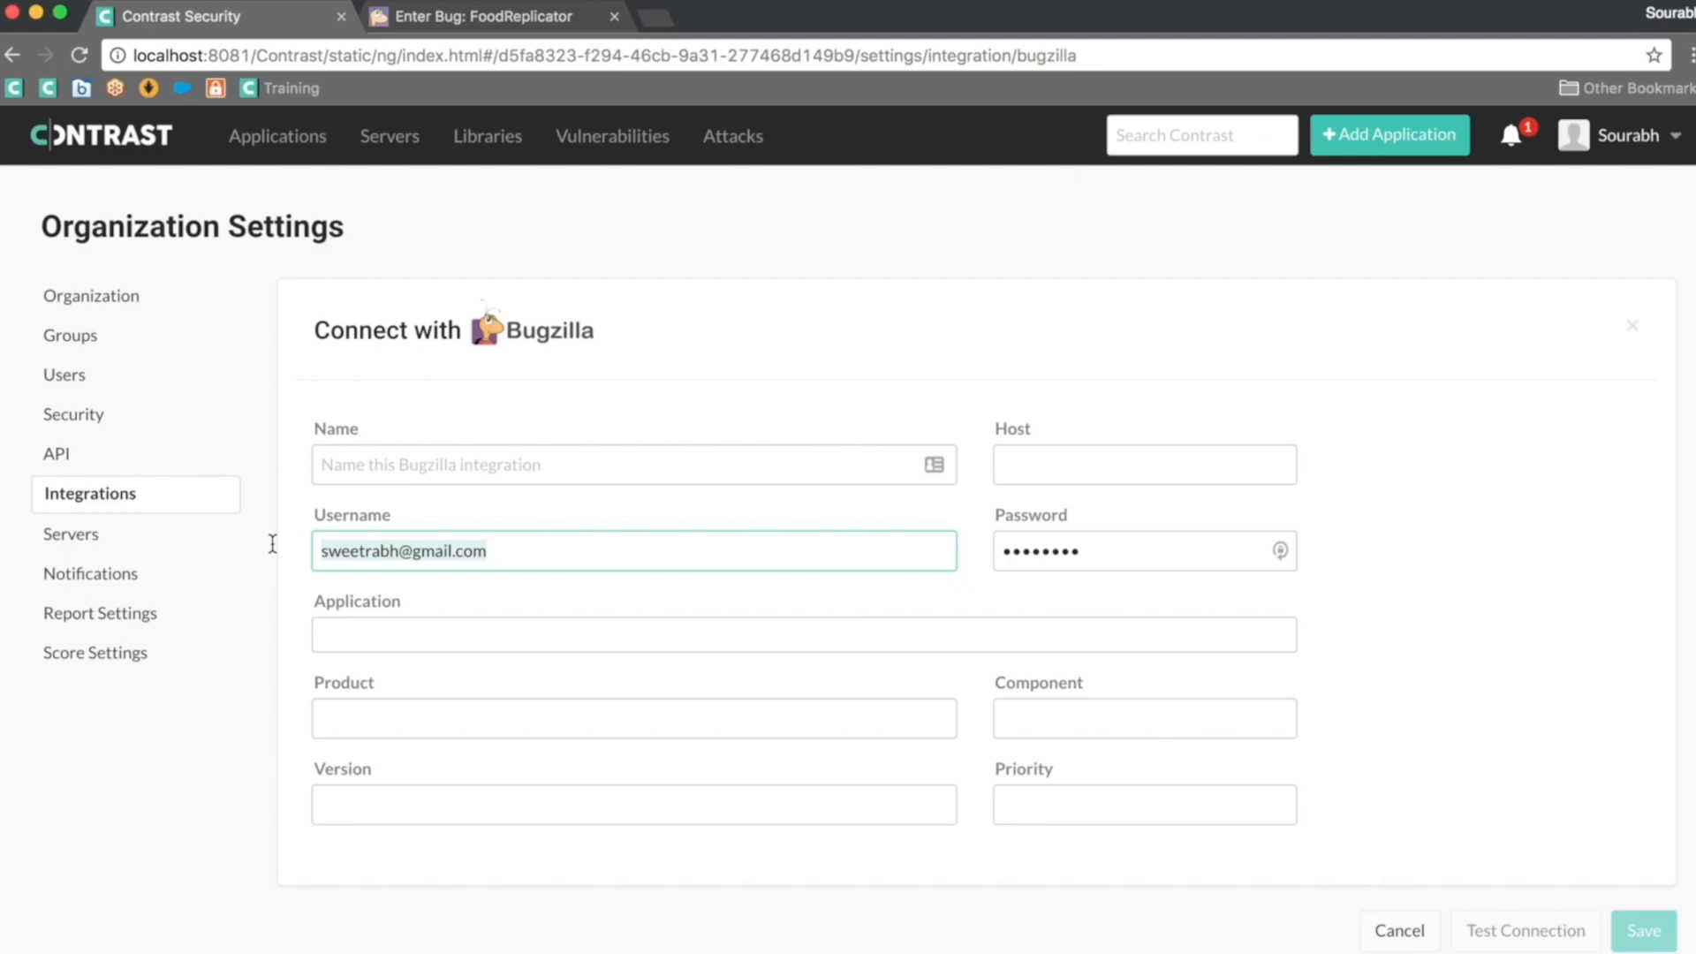
{"action": "key", "text": "BackSpace"}
{"action": "left_click_drag", "start_coordinate": [1100, 547], "coordinate": [947, 549]}
{"action": "key", "text": "BackSpace"}
{"action": "left_click", "coordinate": [594, 462]}
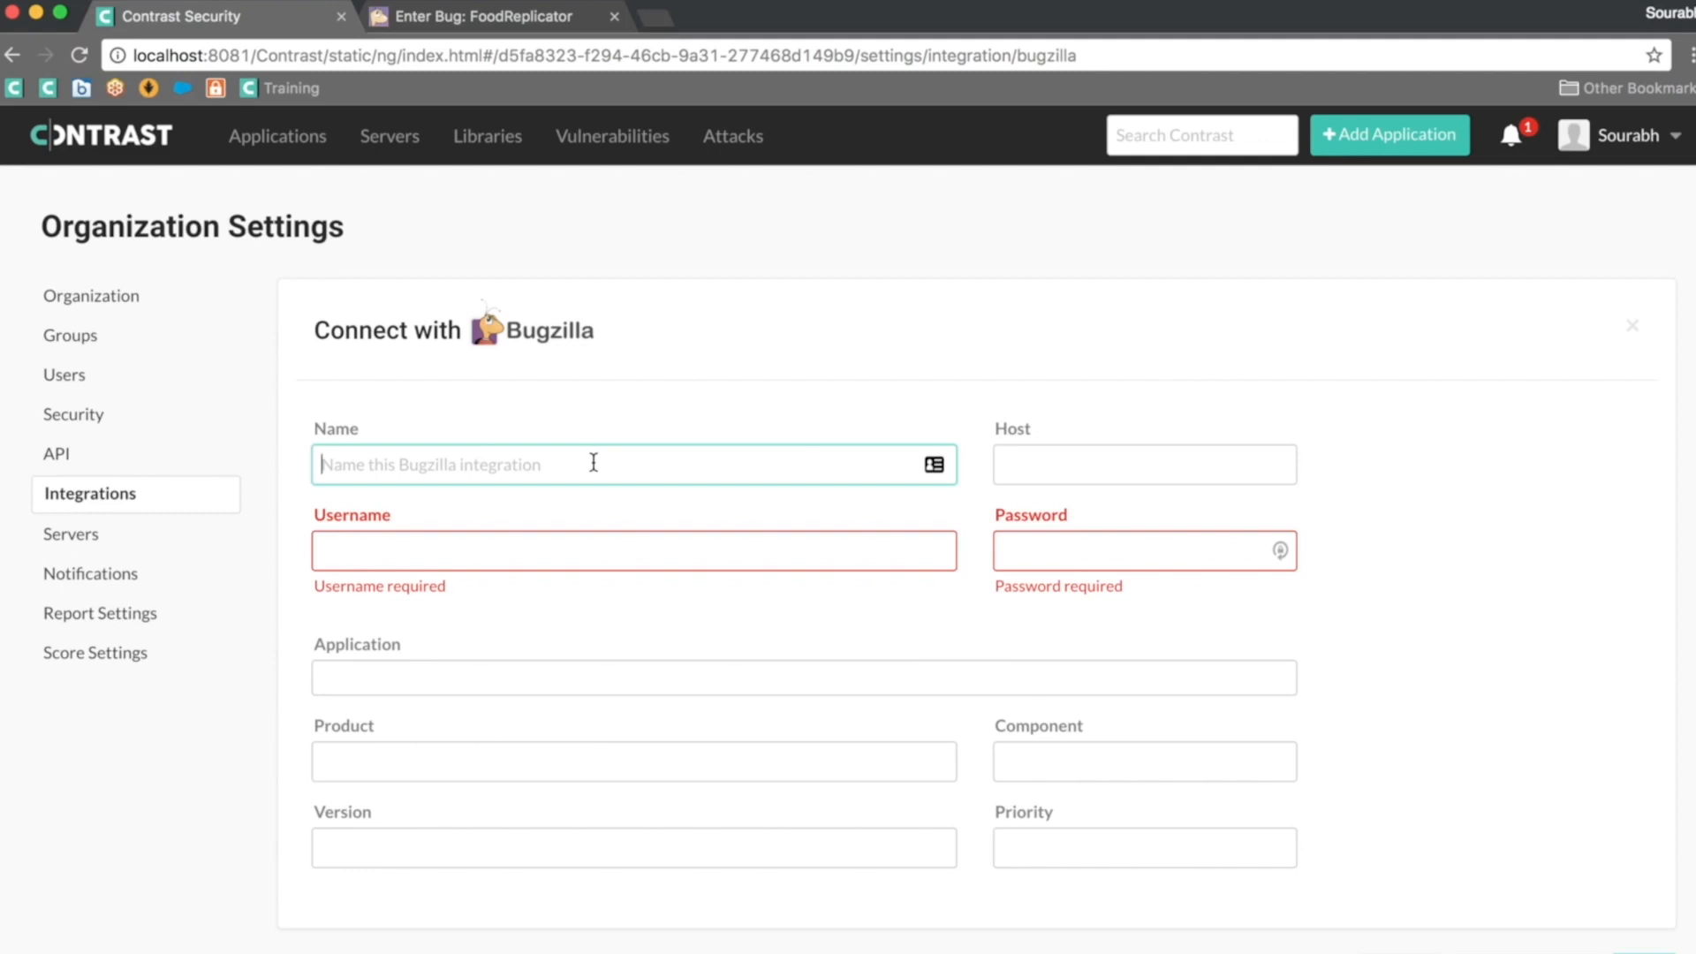
{"action": "type", "text": "Bugz"}
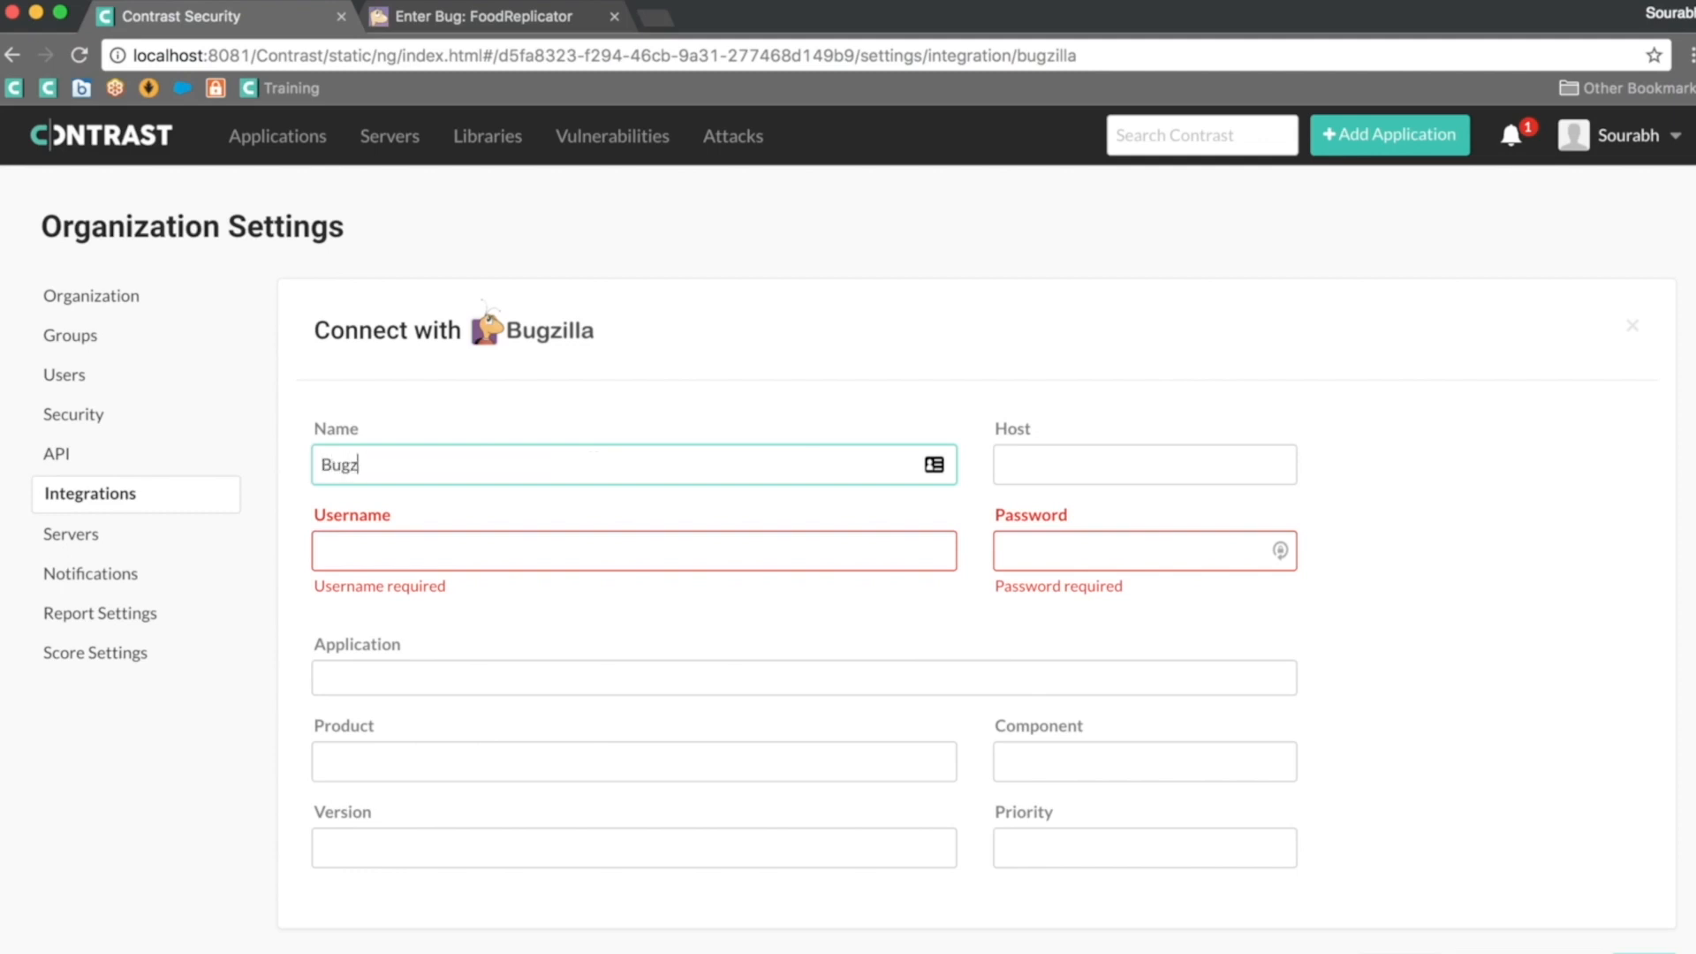
{"action": "type", "text": "illa_landfill"}
{"action": "left_click", "coordinate": [1088, 472]}
{"action": "type", "text": "httpsl"}
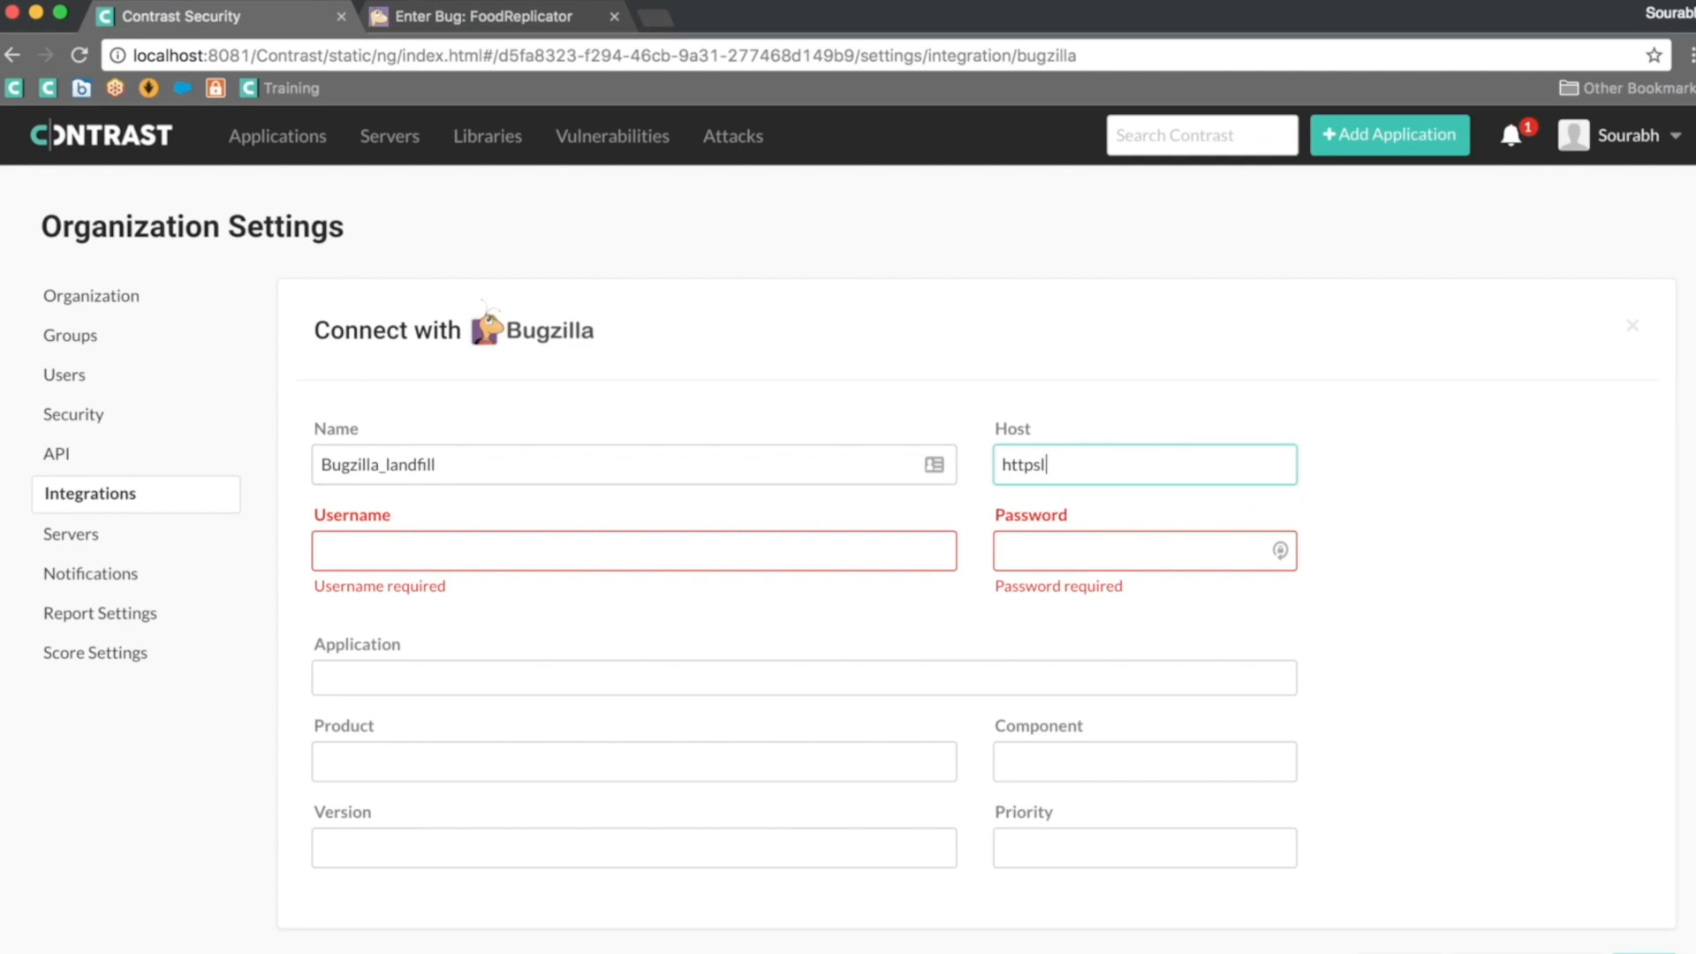
{"action": "key", "text": "BackSpace"}
{"action": "type", "text": "://"}
{"action": "type", "text": "landfill.bugzilla"}
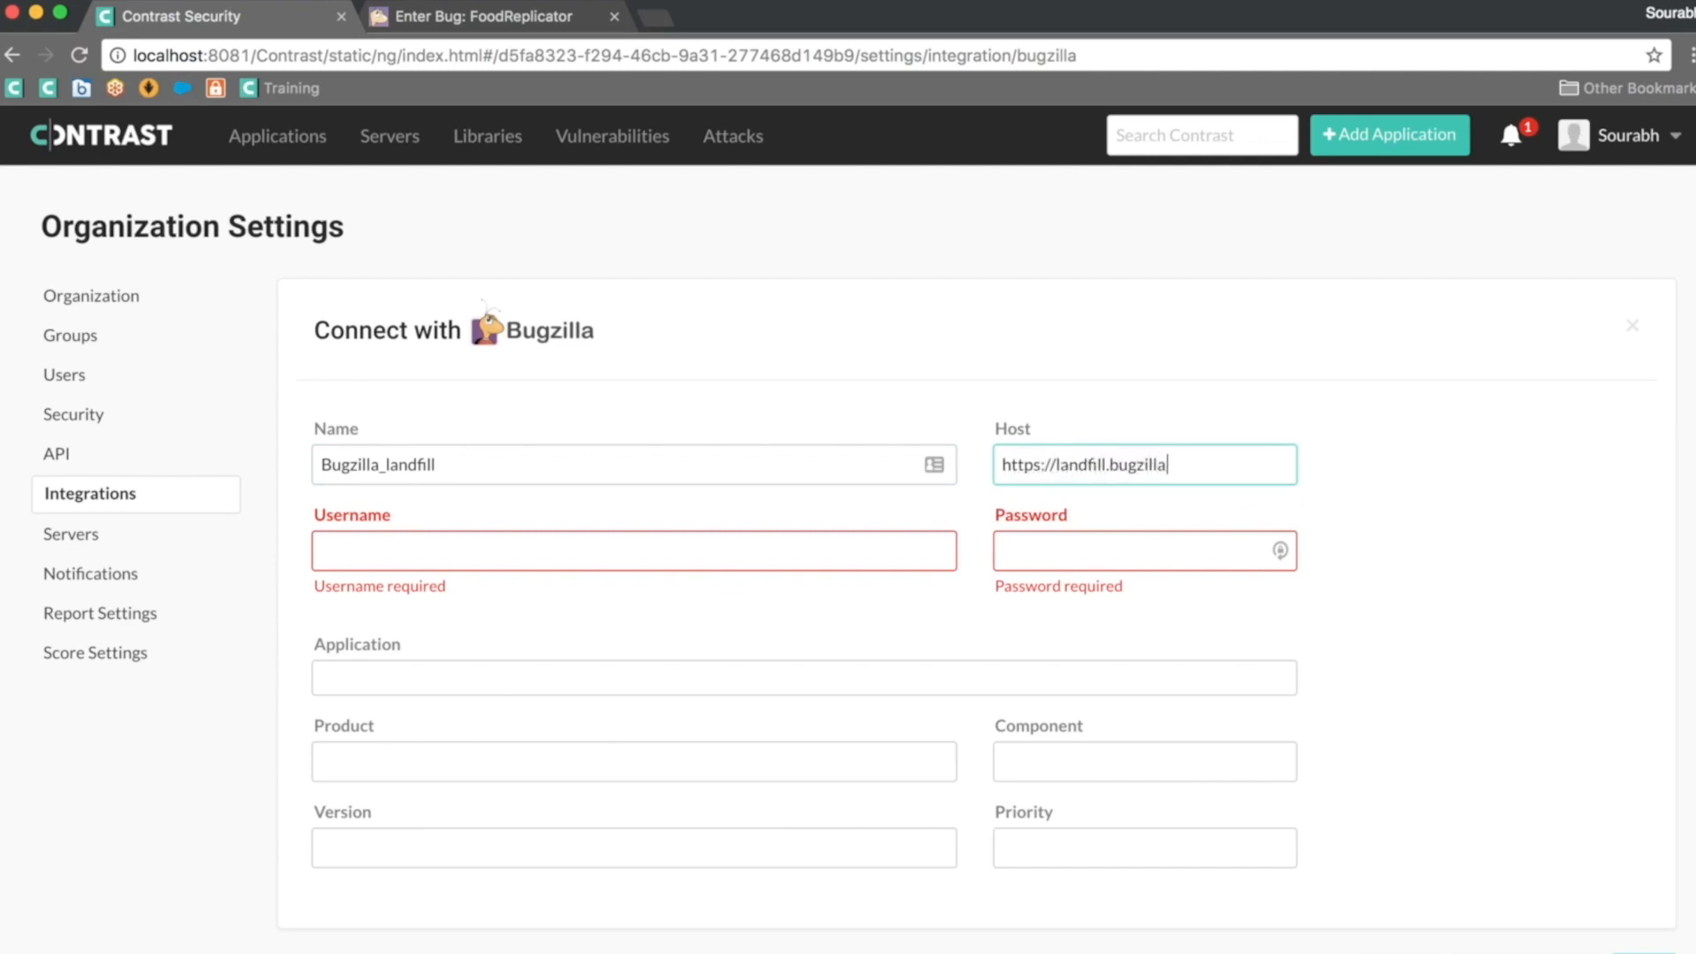
{"action": "type", "text": ".or"}
{"action": "type", "text": "g/bugzilla-5.0-branch"}
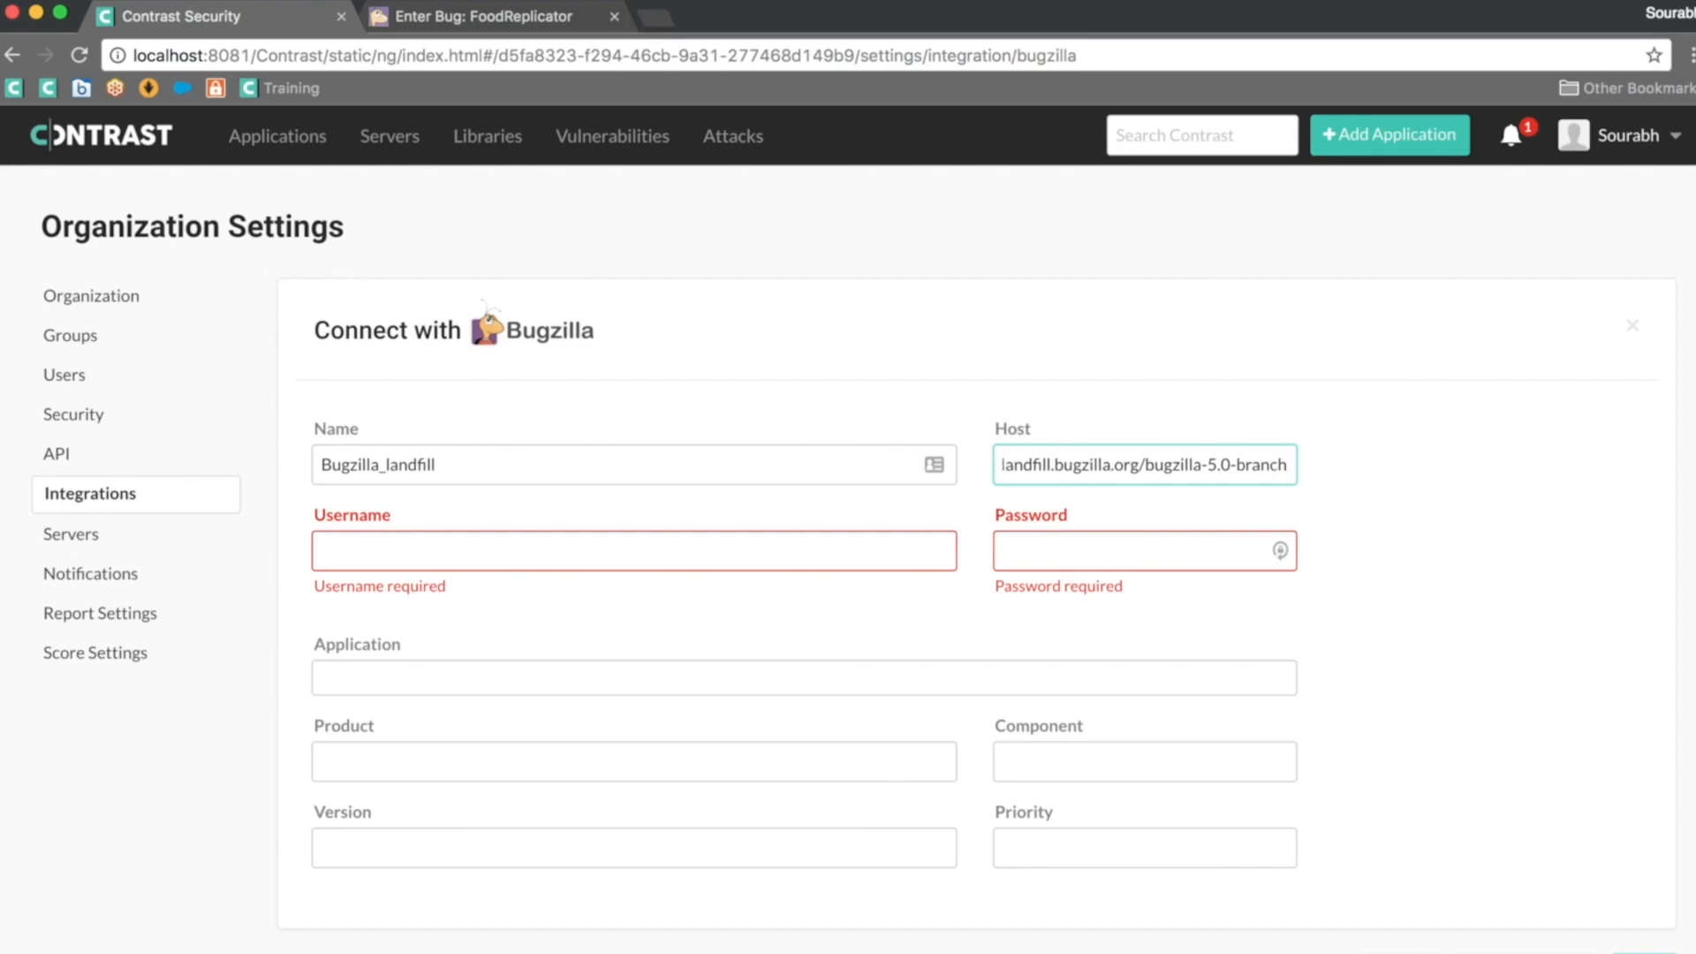
{"action": "scroll", "coordinate": [1182, 469], "scroll_direction": "left", "scroll_amount": 1}
Step: Enter the Bugzilla account's e-mail as the username and its password
{"action": "left_click", "coordinate": [617, 554]}
{"action": "type", "text": "sura"}
{"action": "key", "text": "BackSpace"}
{"action": "key", "text": "BackSpace"}
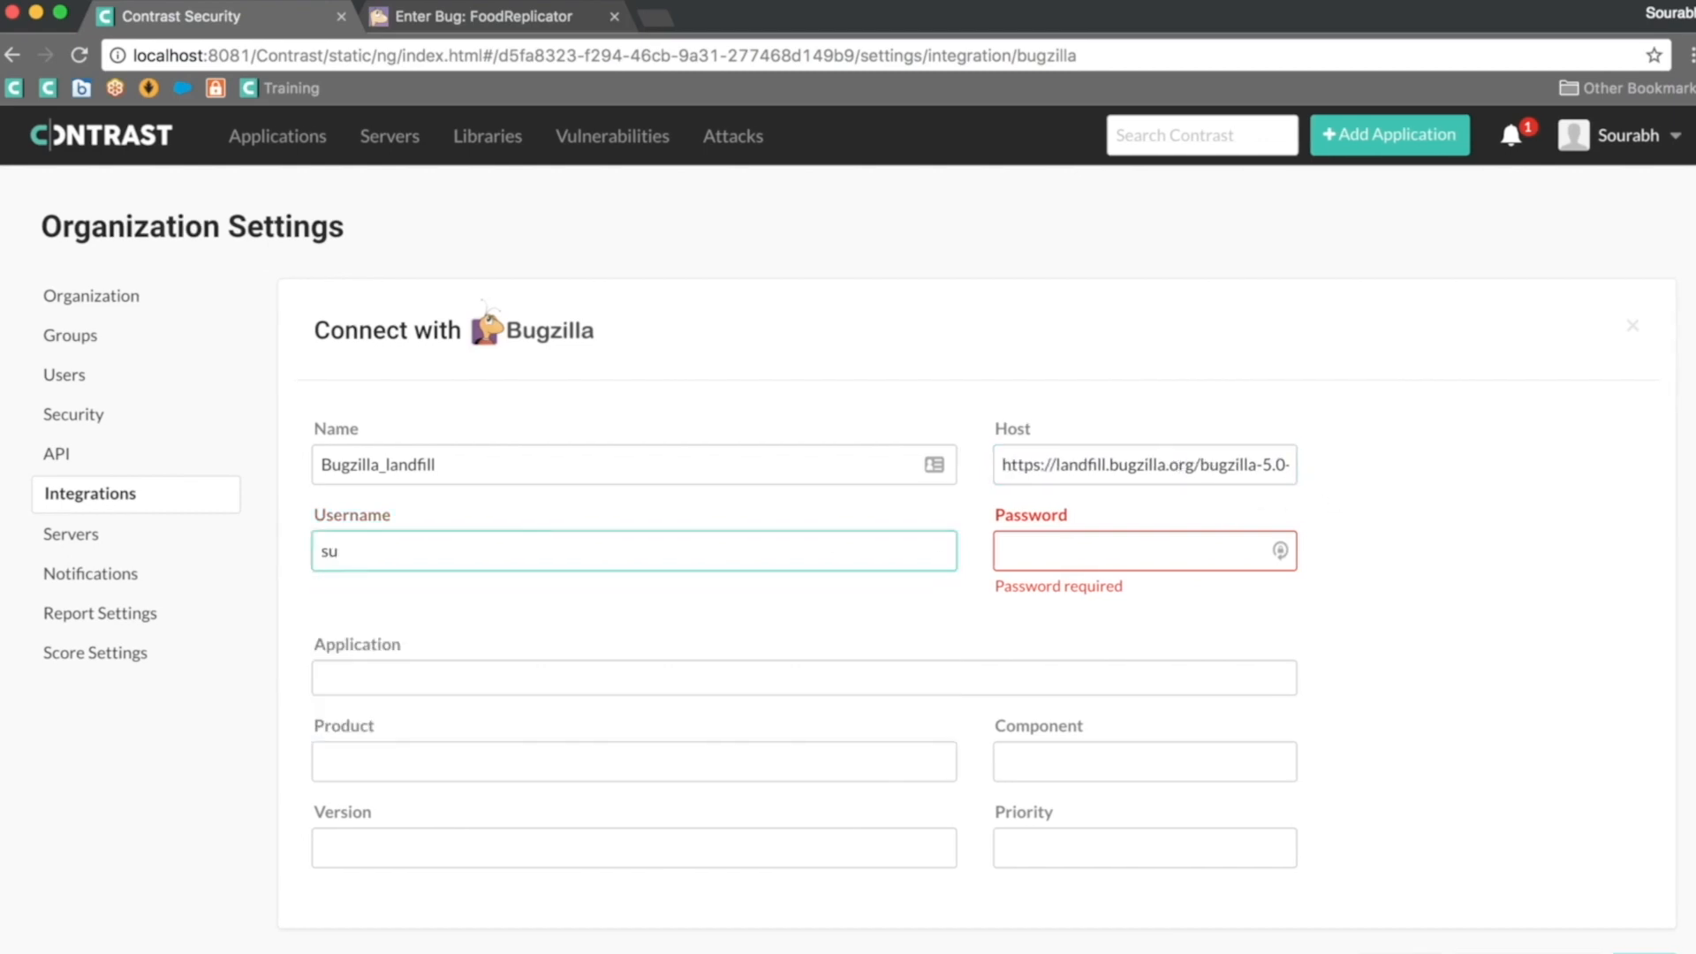
{"action": "key", "text": "BackSpace"}
{"action": "key", "text": "Tab"}
{"action": "type", "text": "••••••••"}
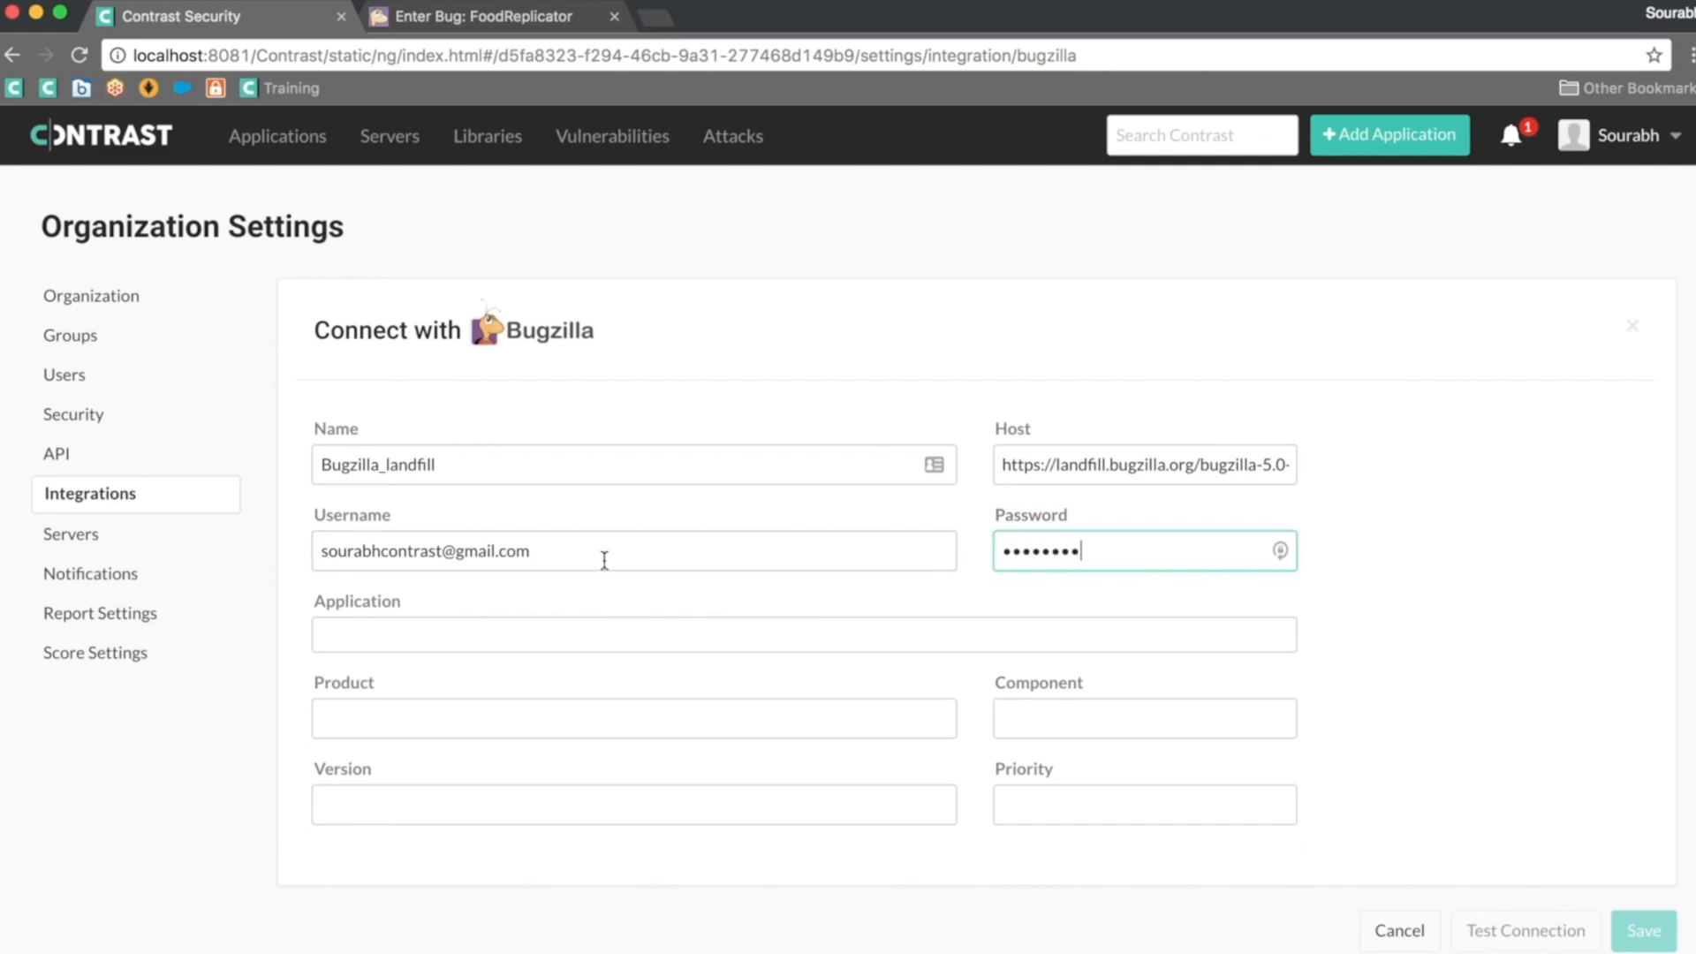
{"action": "left_click", "coordinate": [459, 643]}
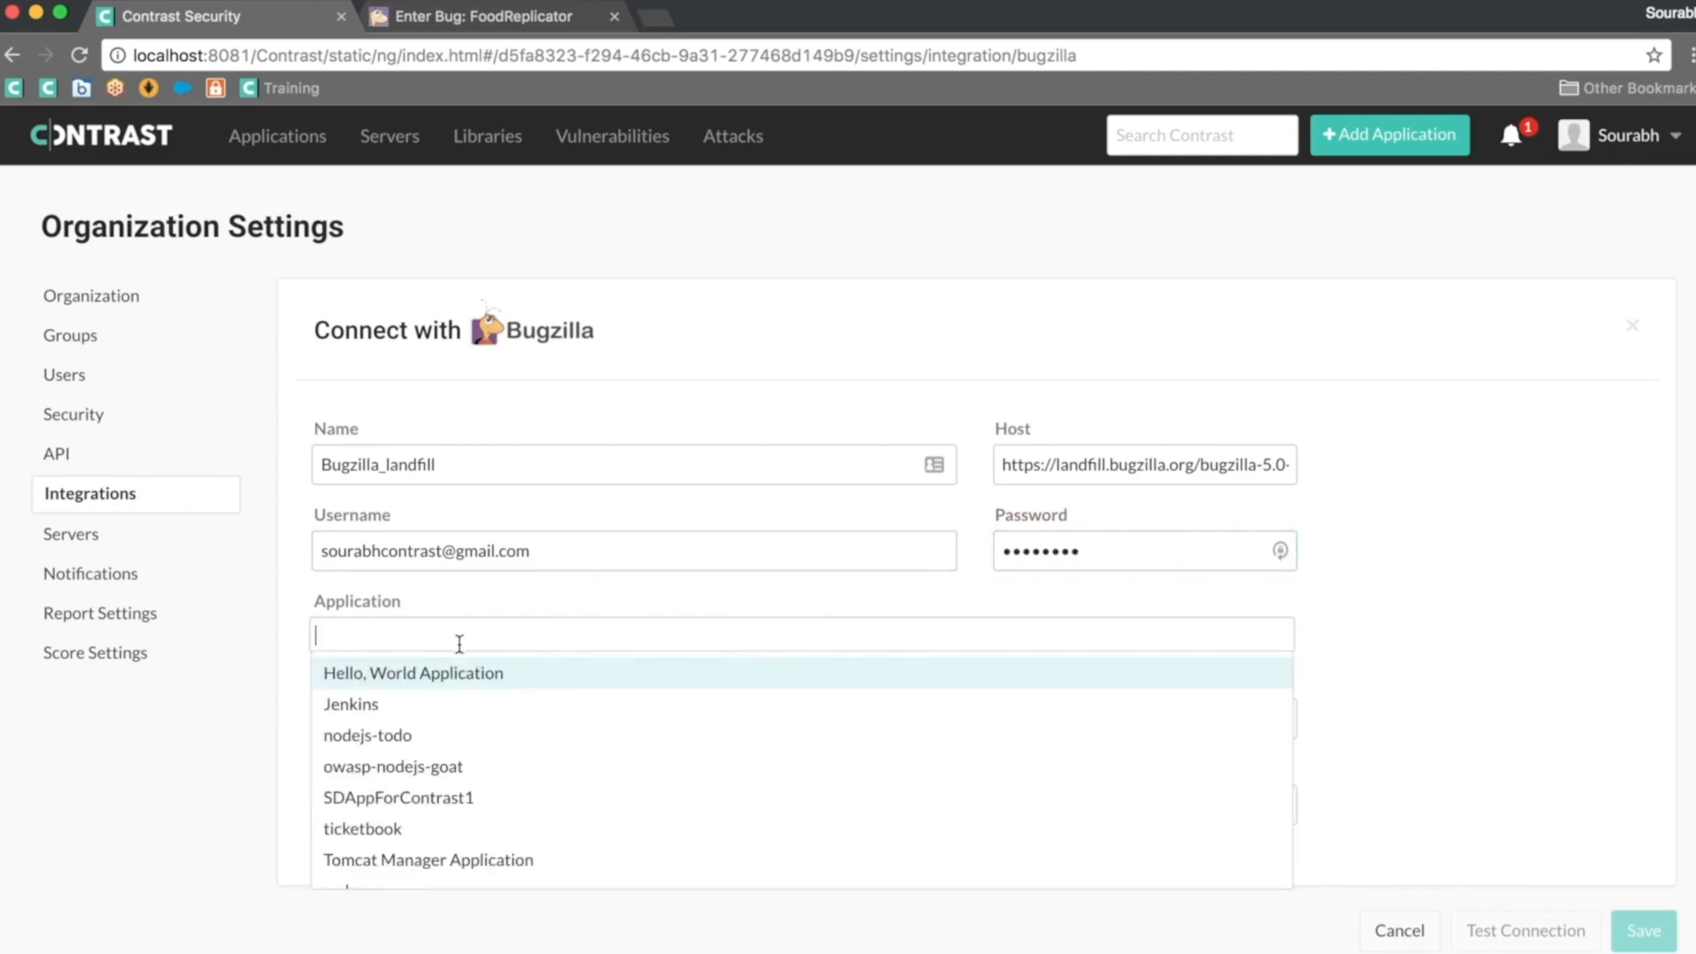
Step: Link Hello, World Application, Jenkins, nodejs-todo, owasp-nodejs-goat and SDAppForContrast1 to the connection
{"action": "key", "text": "Return"}
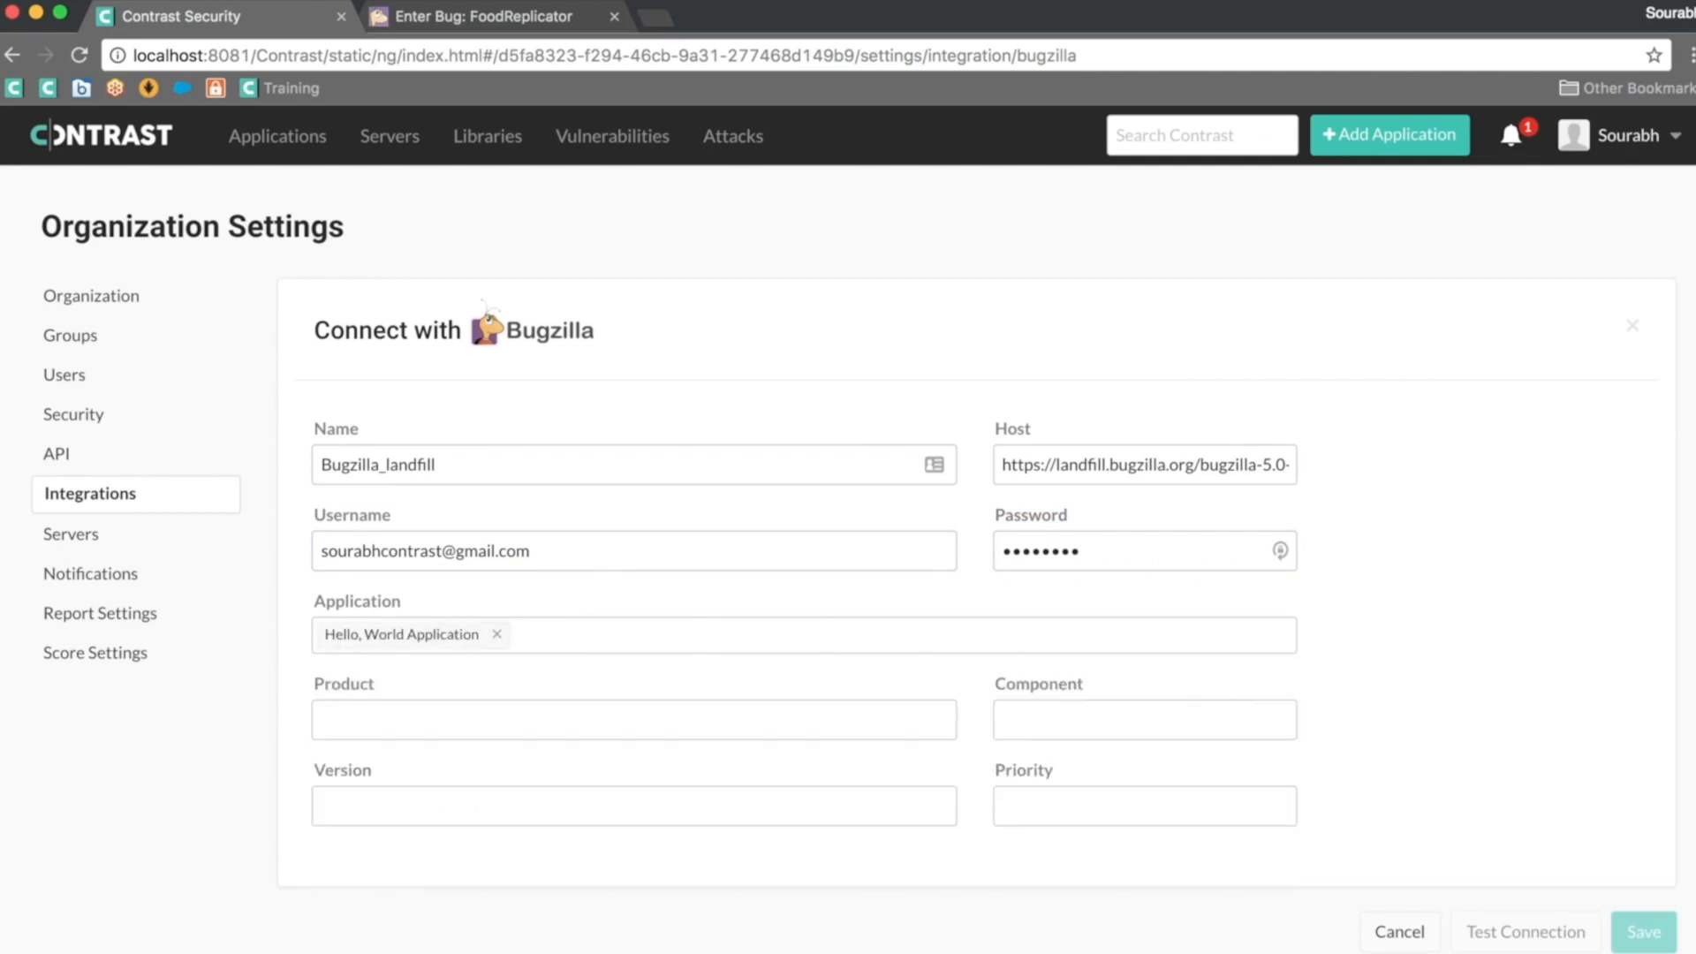
{"action": "left_click", "coordinate": [530, 642]}
{"action": "key", "text": "Down"}
{"action": "key", "text": "Up"}
{"action": "key", "text": "Return"}
{"action": "left_click", "coordinate": [618, 636]}
{"action": "key", "text": "Return"}
{"action": "left_click", "coordinate": [763, 631]}
{"action": "key", "text": "Return"}
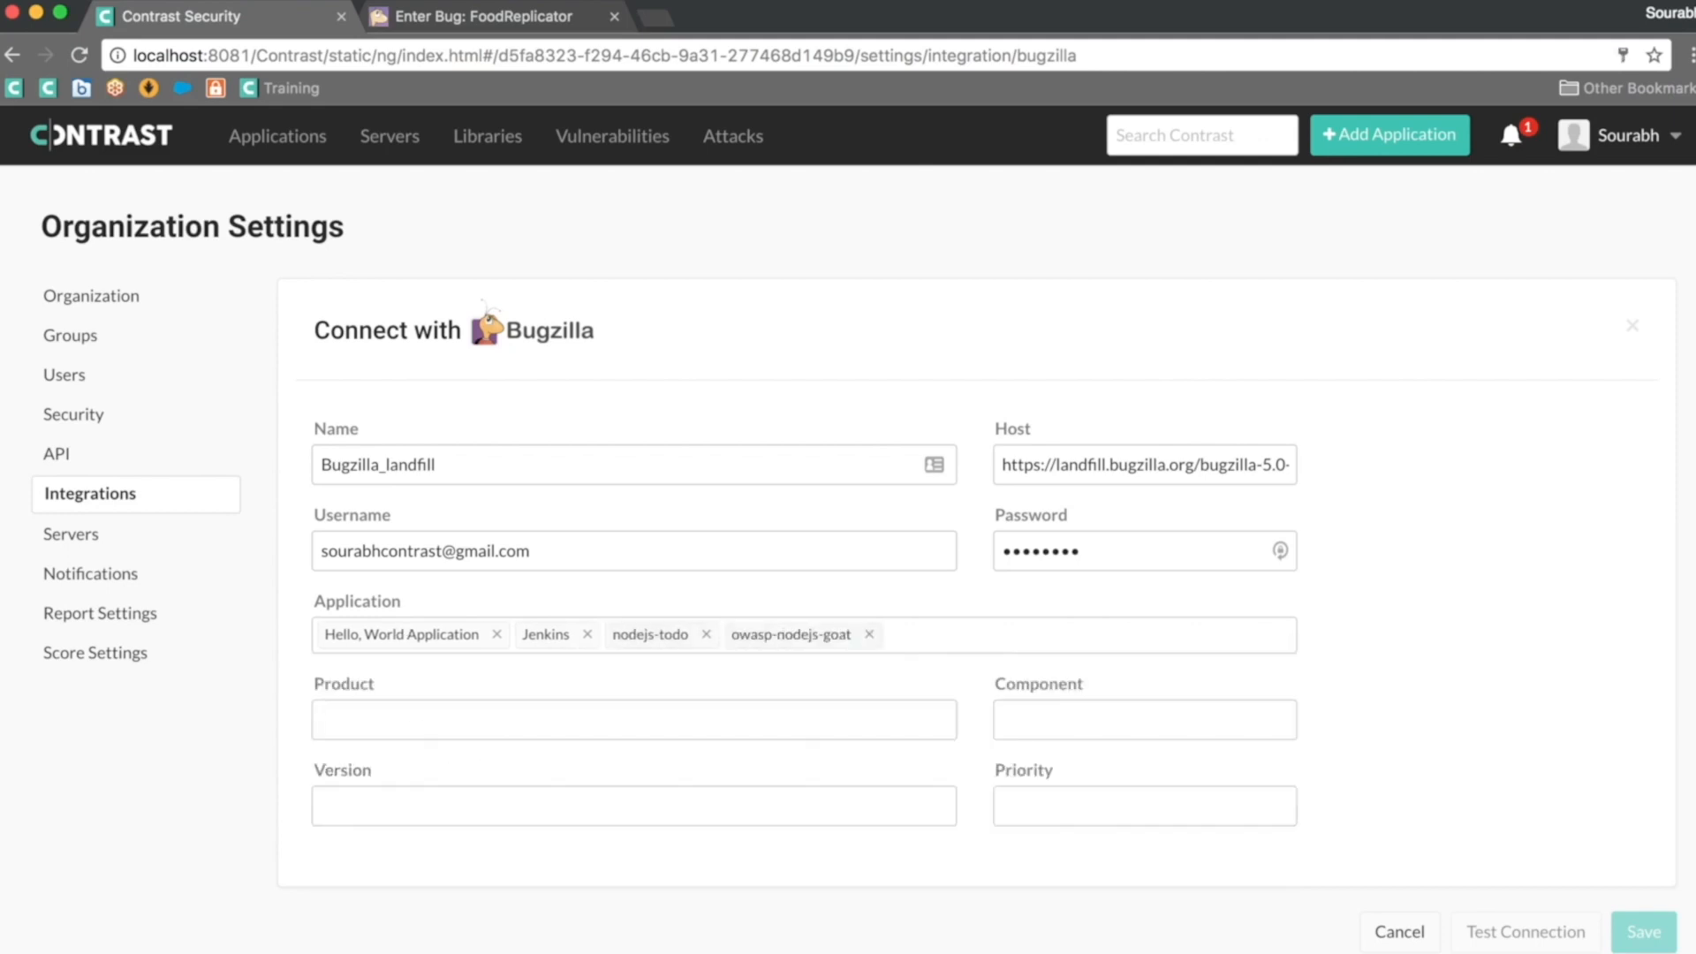
{"action": "left_click", "coordinate": [906, 634]}
{"action": "key", "text": "Return"}
Step: Link ticketbook, Tomcat Manager Application, webapp, WebGoat, webgoat-container and Welcome to Tomcat
{"action": "left_click", "coordinate": [1086, 635]}
{"action": "key", "text": "Return"}
{"action": "left_click", "coordinate": [1175, 634]}
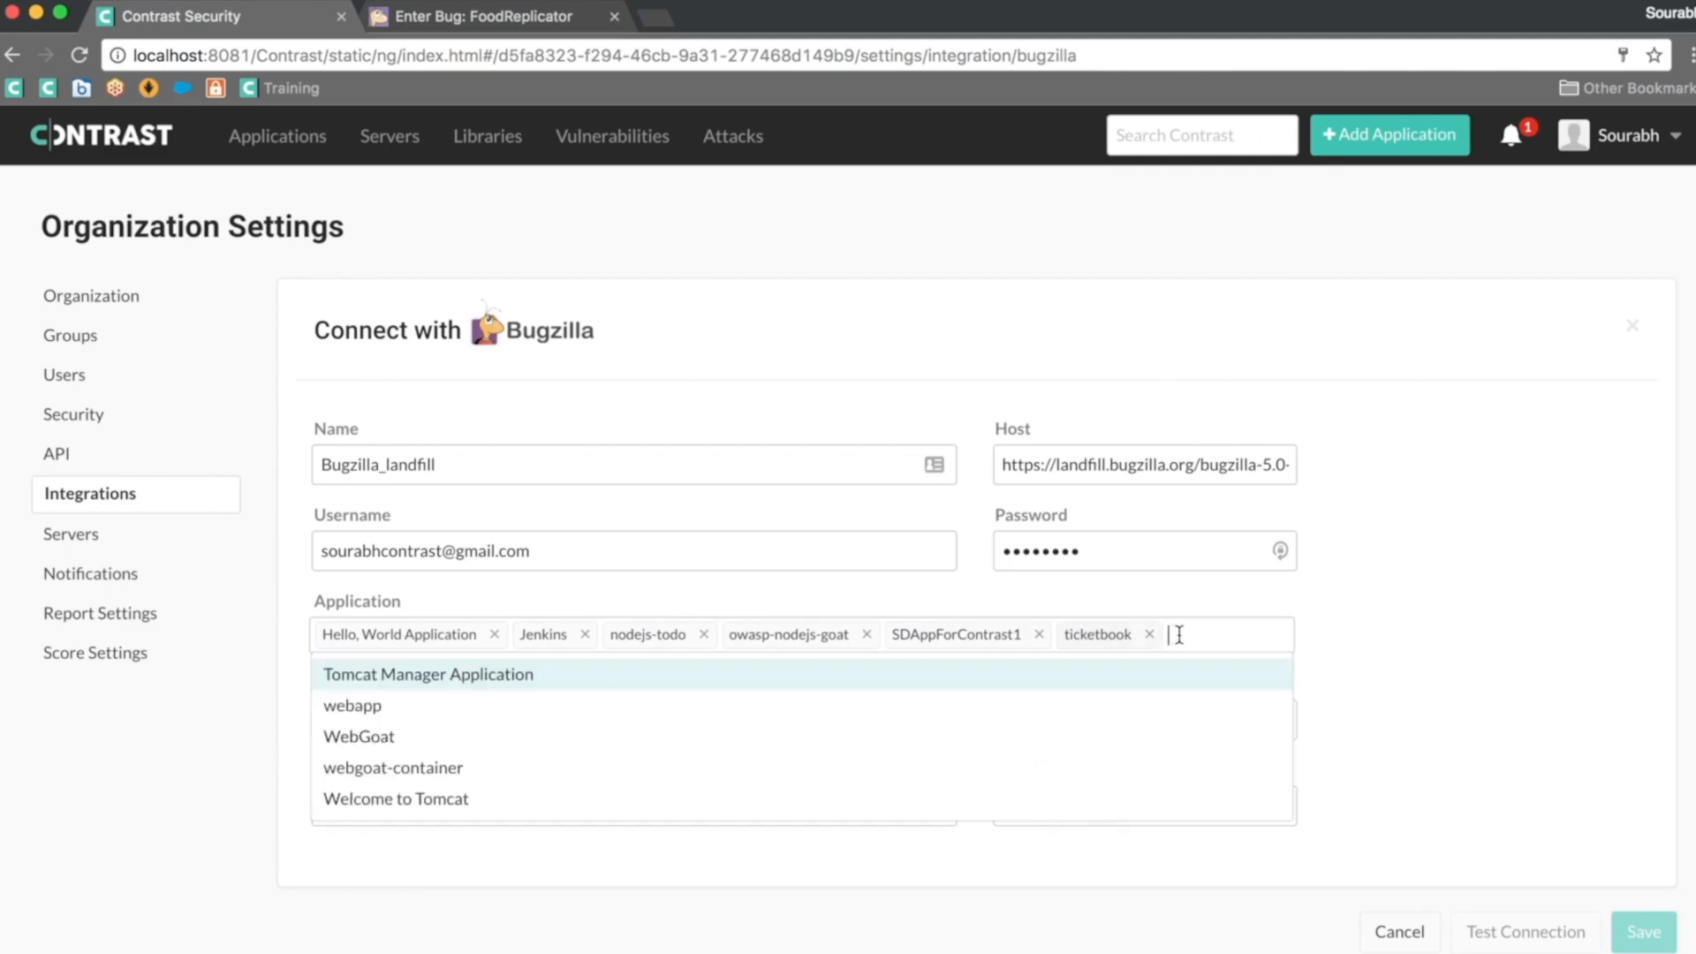
{"action": "key", "text": "Return"}
{"action": "left_click", "coordinate": [1109, 670]}
{"action": "key", "text": "Return"}
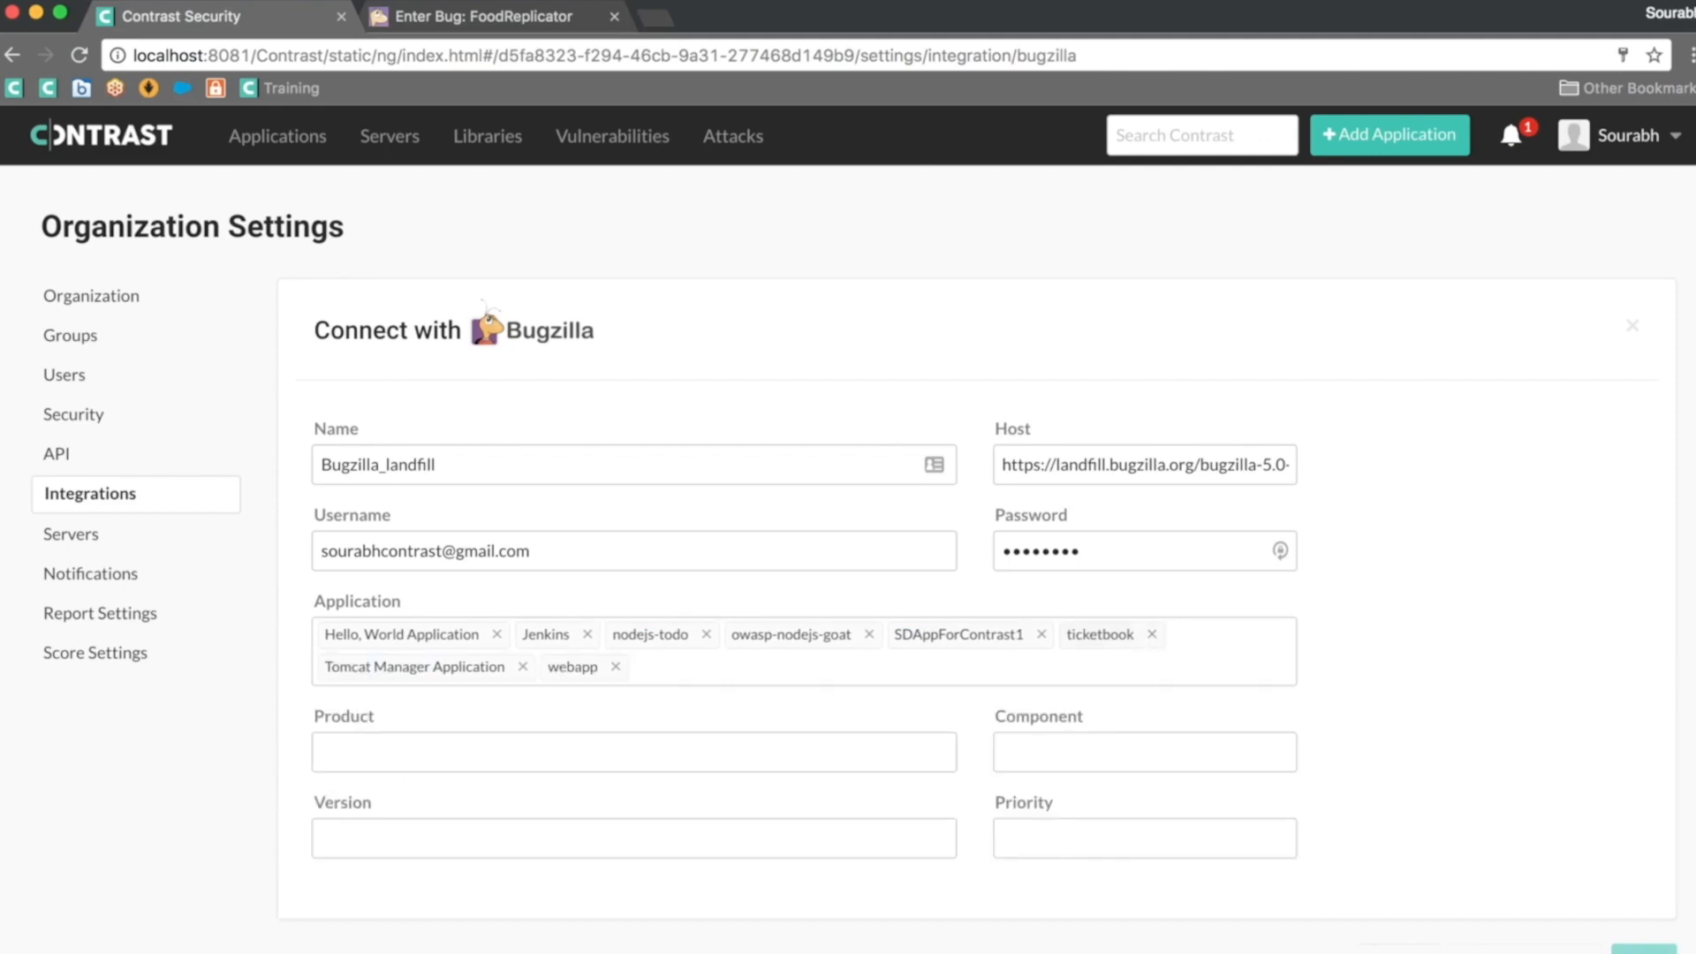
{"action": "left_click", "coordinate": [1066, 677]}
{"action": "key", "text": "Return"}
{"action": "left_click", "coordinate": [1004, 687]}
{"action": "key", "text": "Return"}
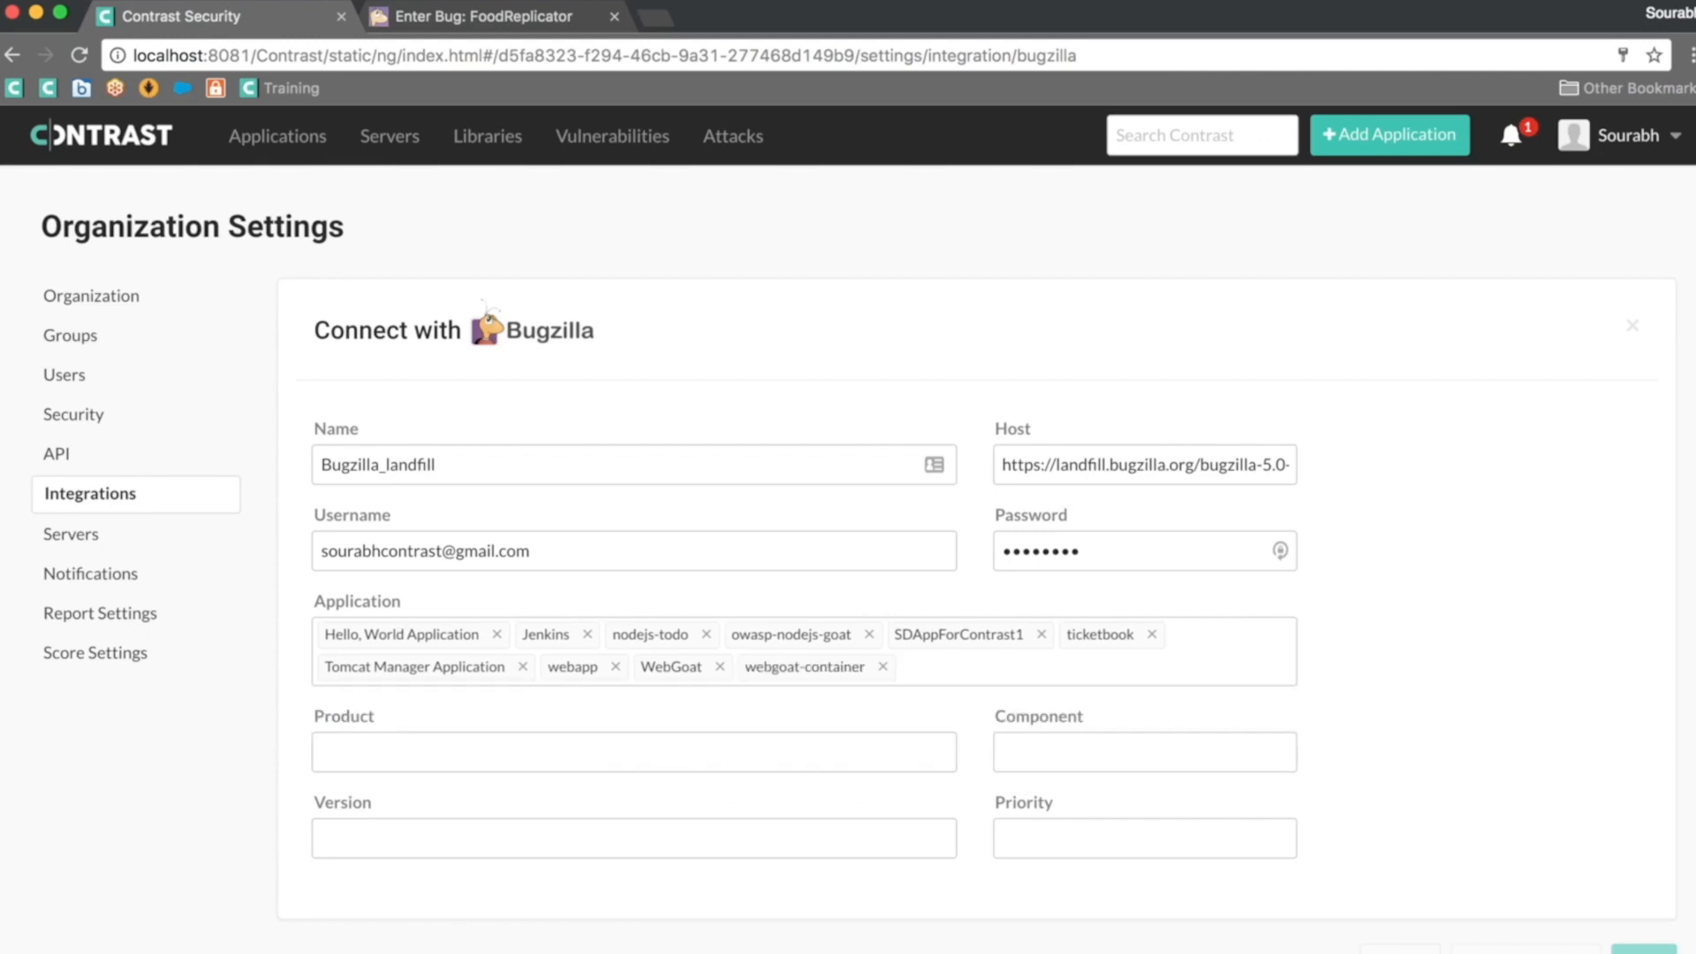
{"action": "left_click", "coordinate": [954, 672]}
{"action": "key", "text": "Return"}
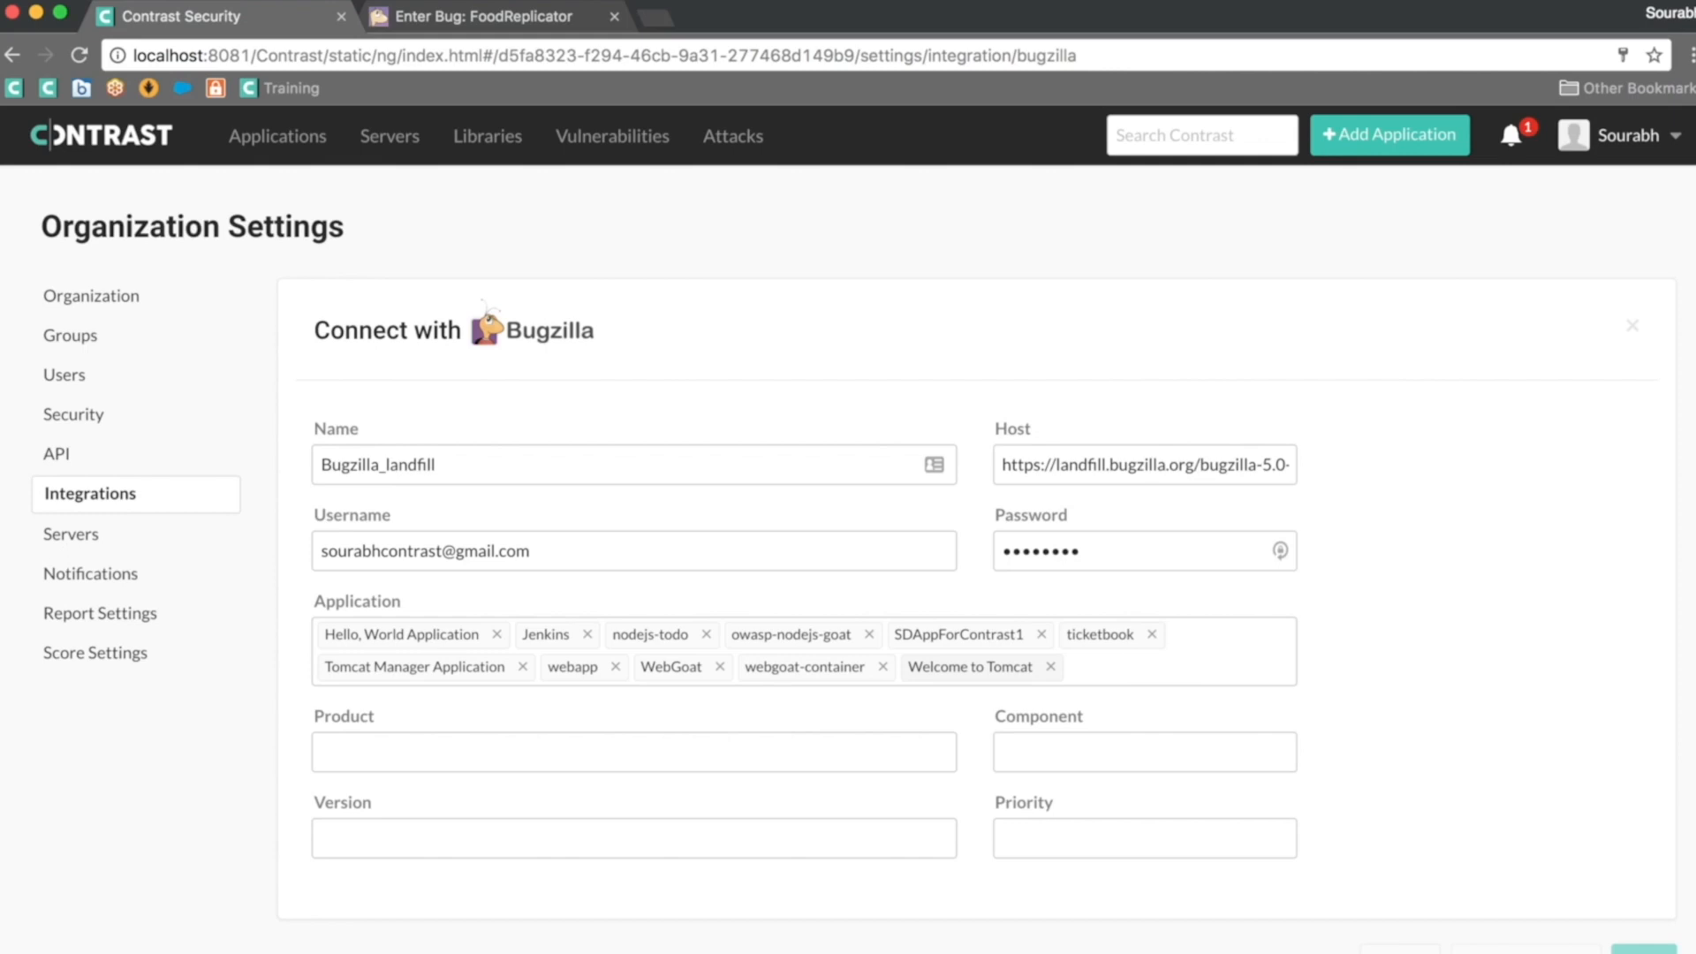
Step: Enter product FoodReplicator, component Salt, version 1.0, priority P2, and save the Bugzilla connection
{"action": "left_click", "coordinate": [841, 752]}
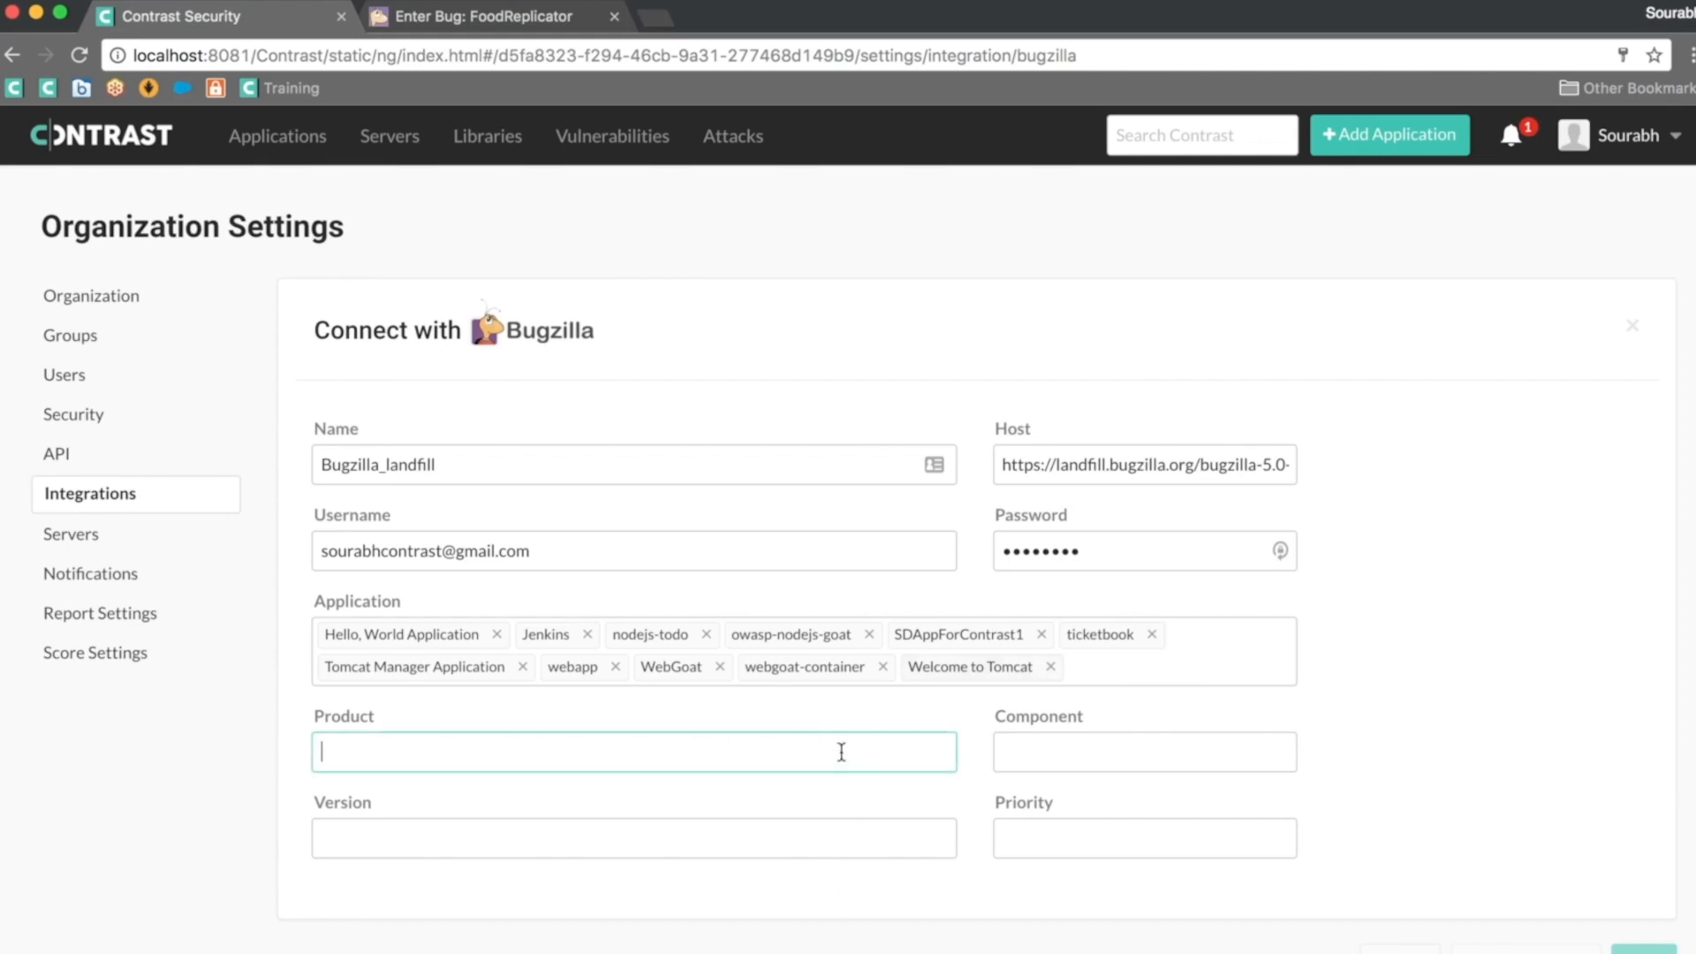
{"action": "type", "text": "FoodReplicator"}
{"action": "key", "text": "Tab"}
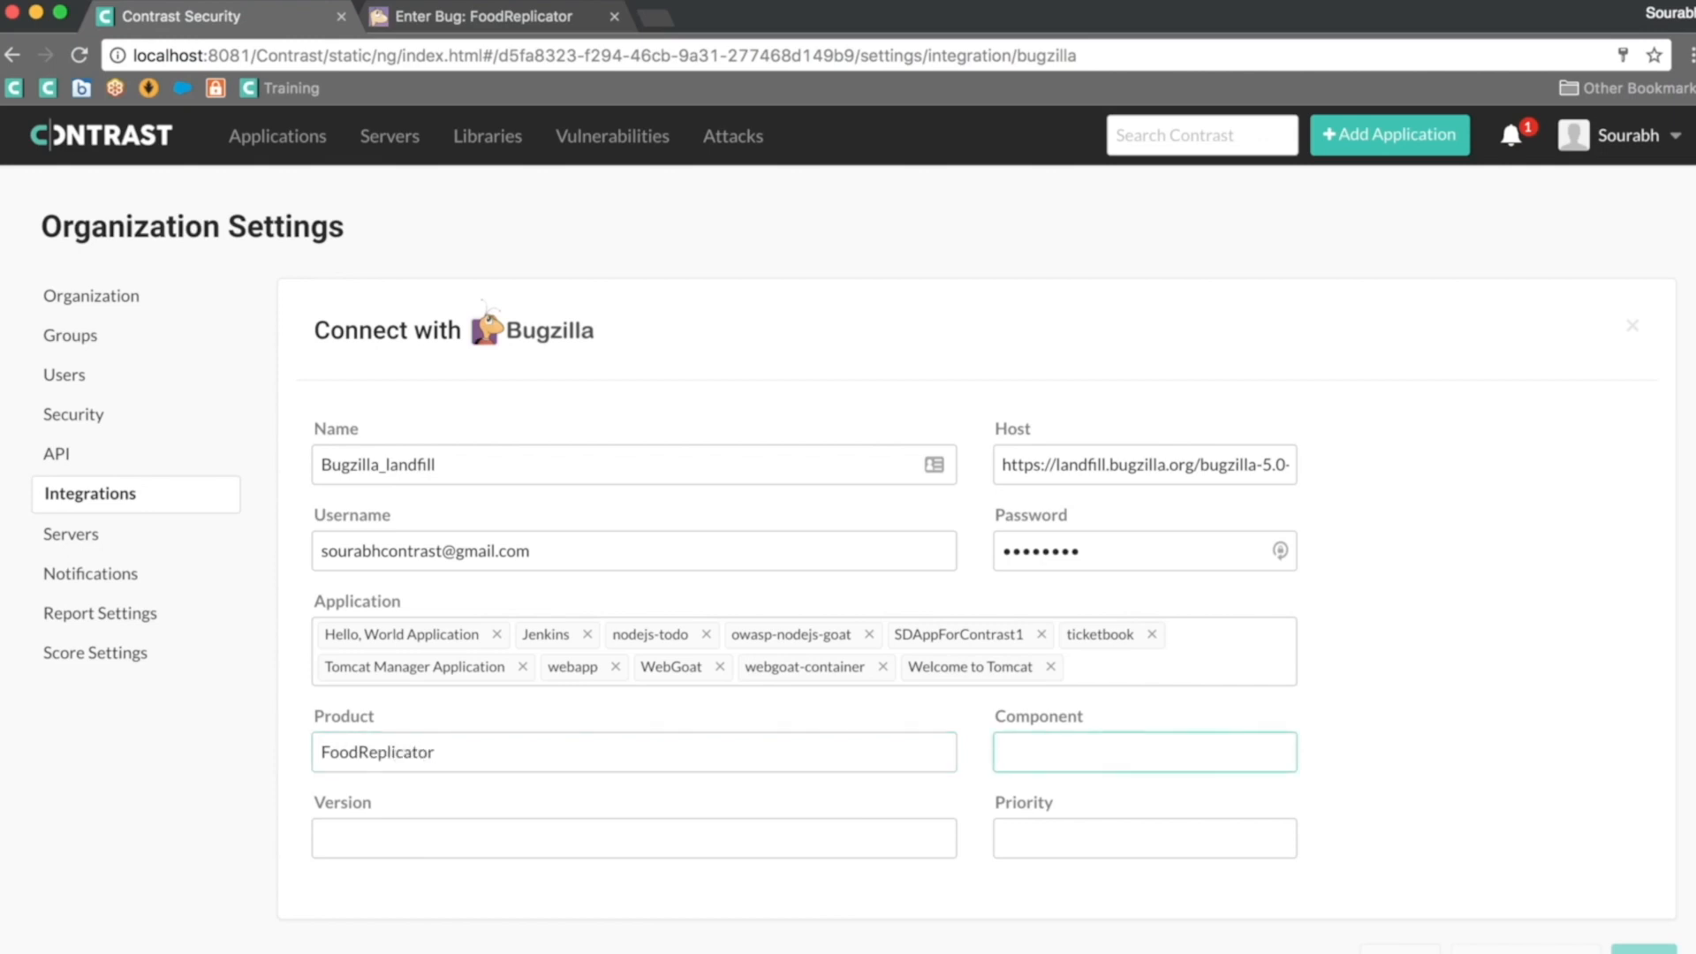
{"action": "type", "text": "Salt"}
{"action": "key", "text": "Tab"}
{"action": "type", "text": "1.0"}
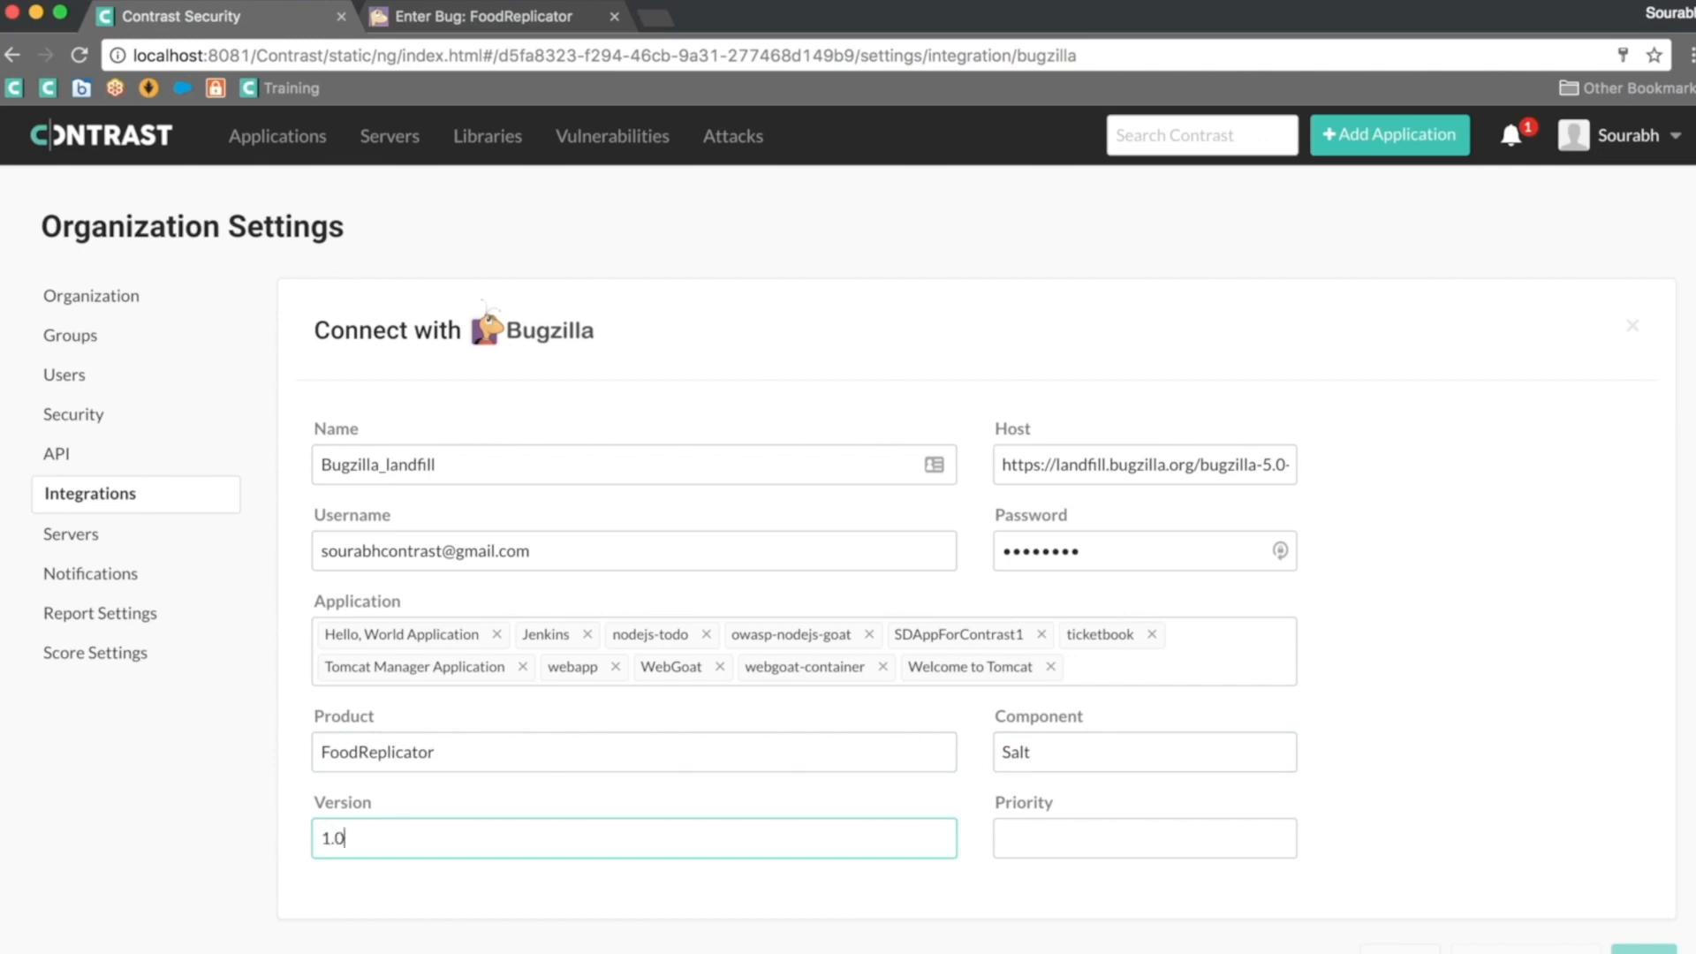
{"action": "key", "text": "Tab"}
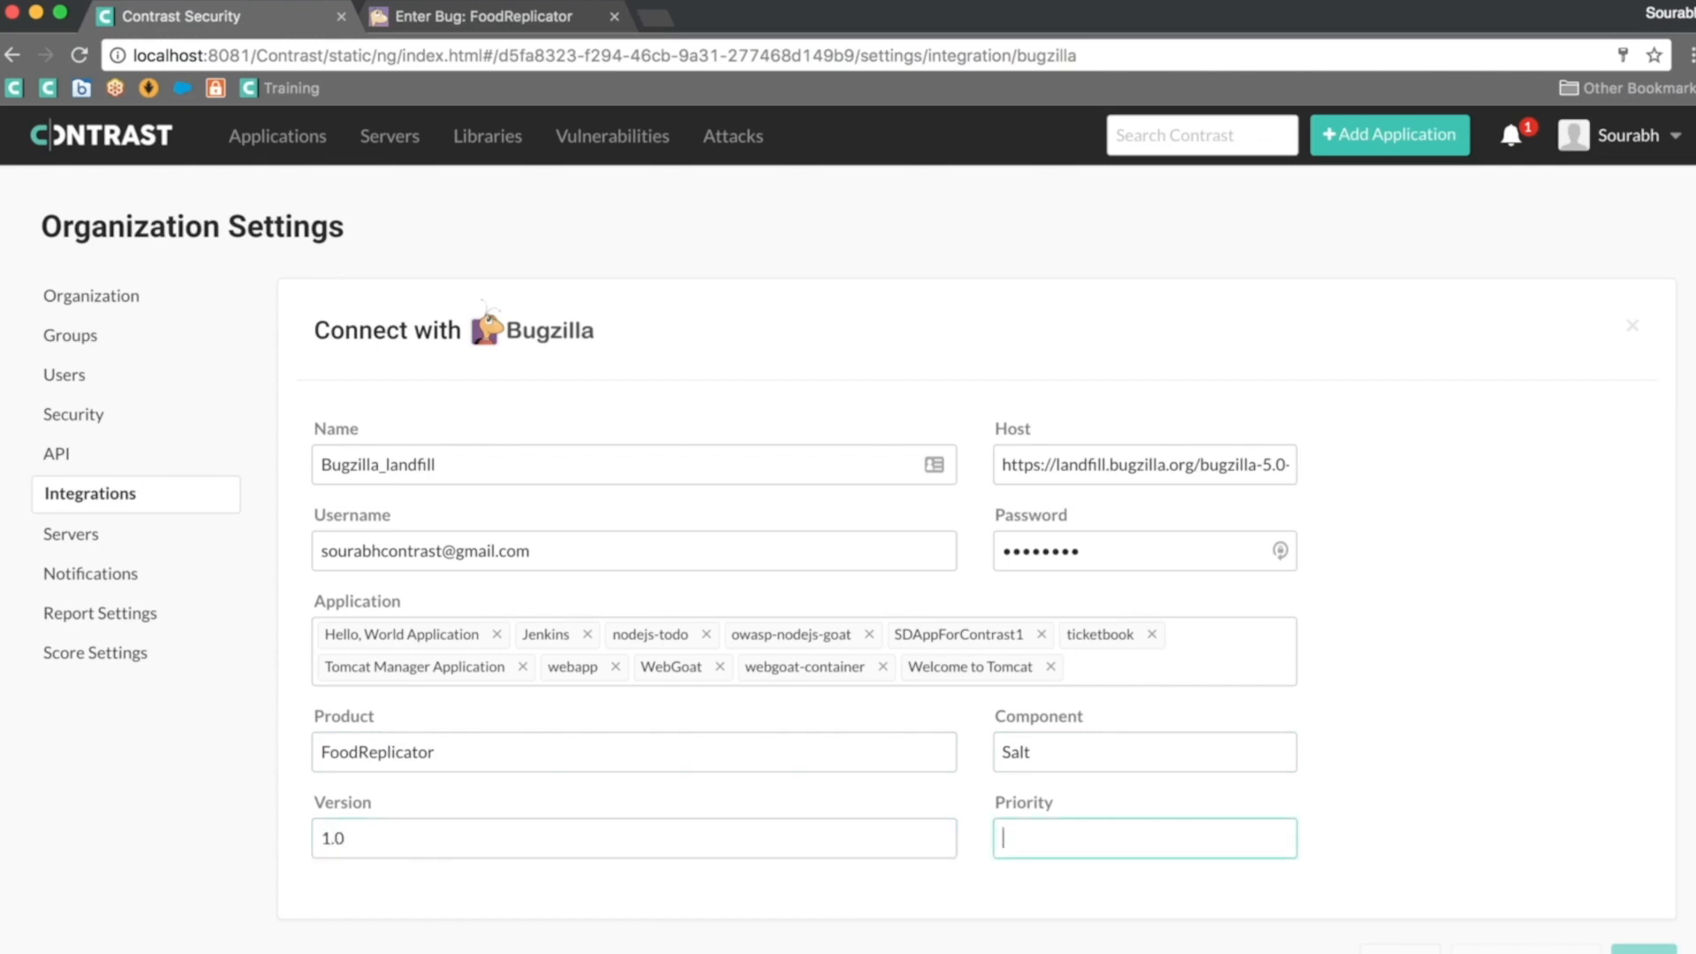
{"action": "type", "text": "P2"}
{"action": "left_click", "coordinate": [1417, 823]}
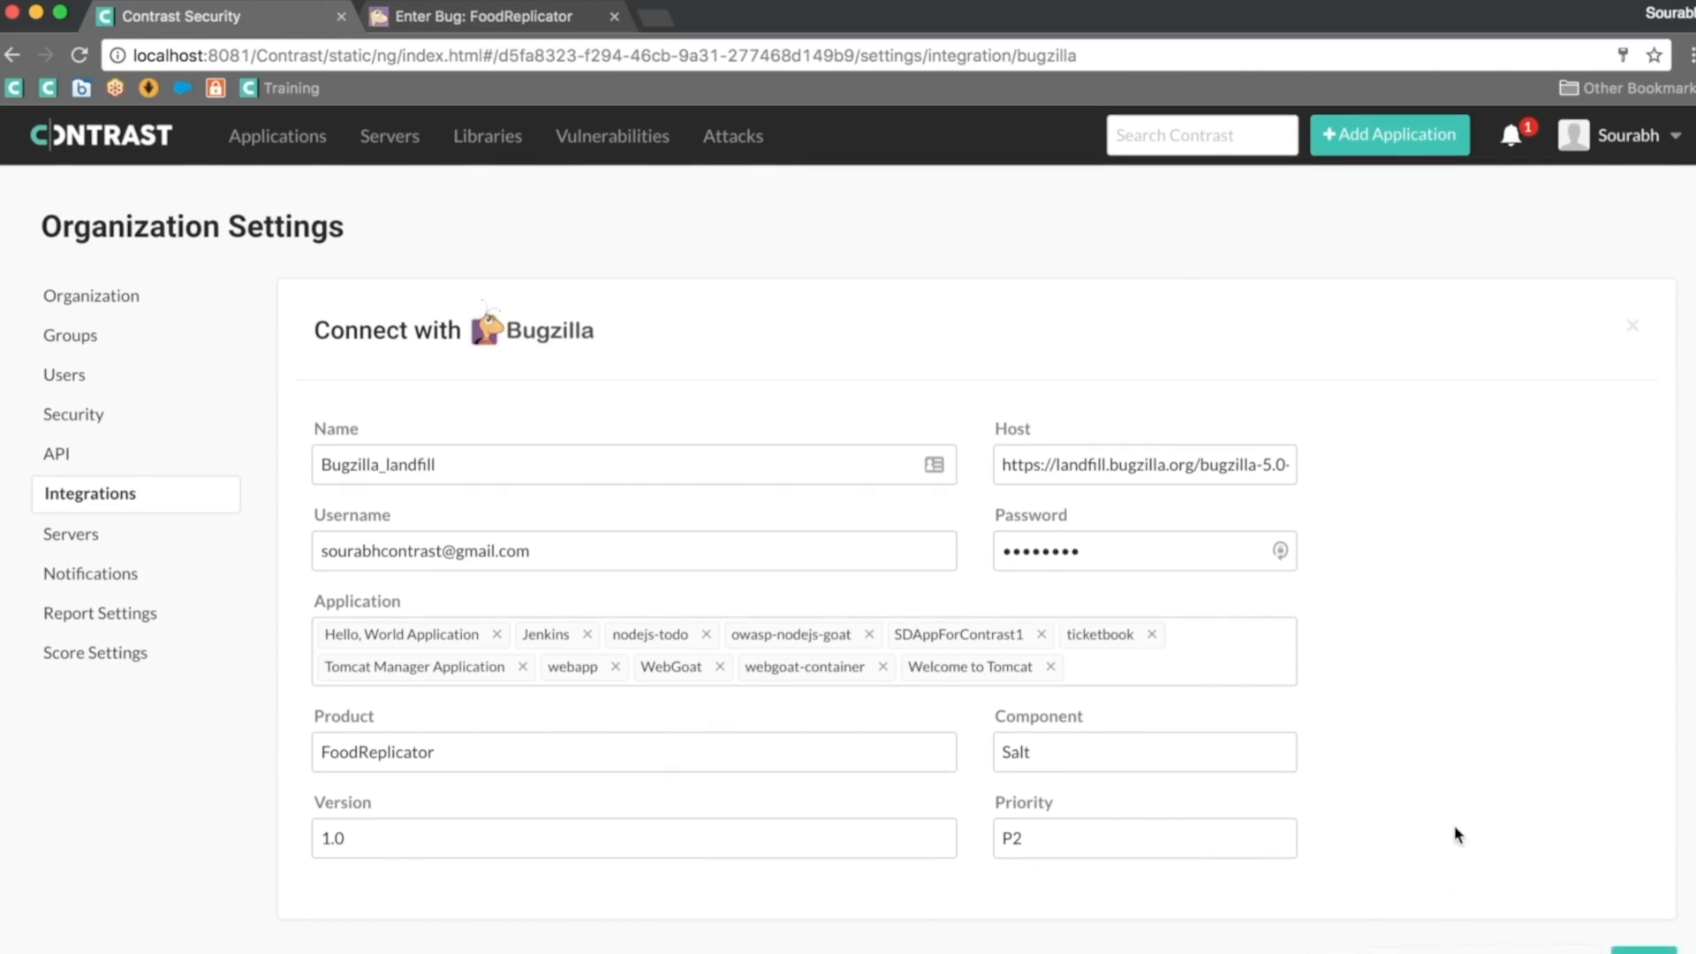
{"action": "left_click", "coordinate": [1643, 951]}
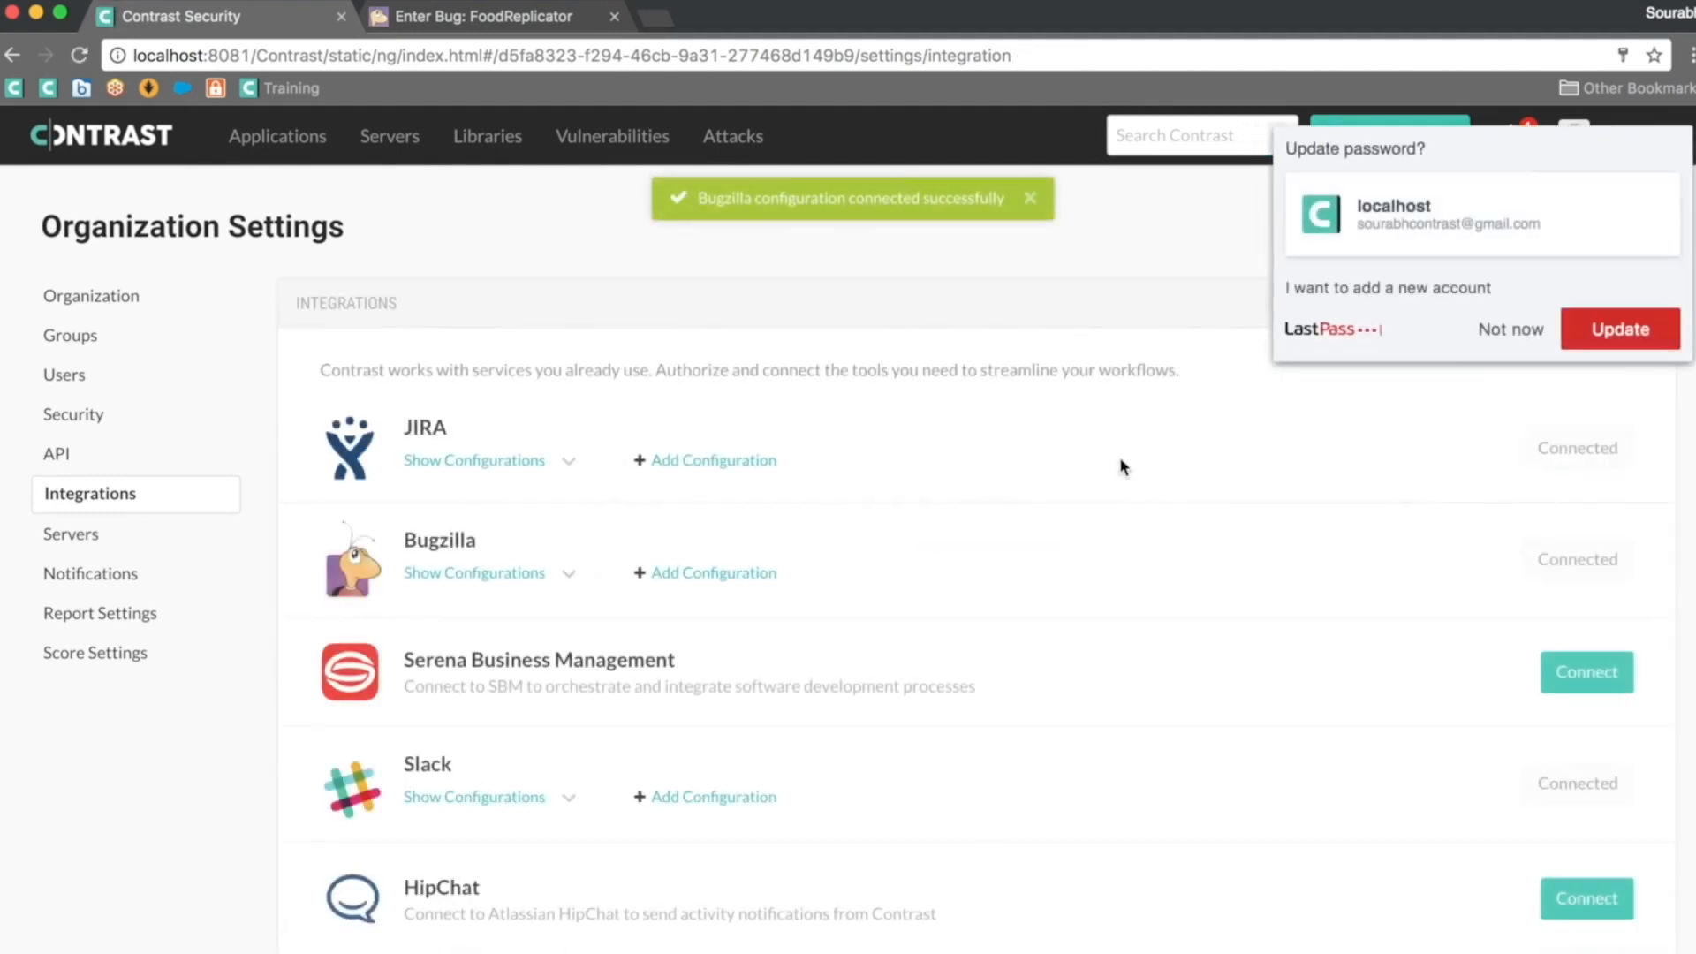
Step: Dismiss the LastPass password-update prompt and review the Integrations page
{"action": "left_click", "coordinate": [1509, 339]}
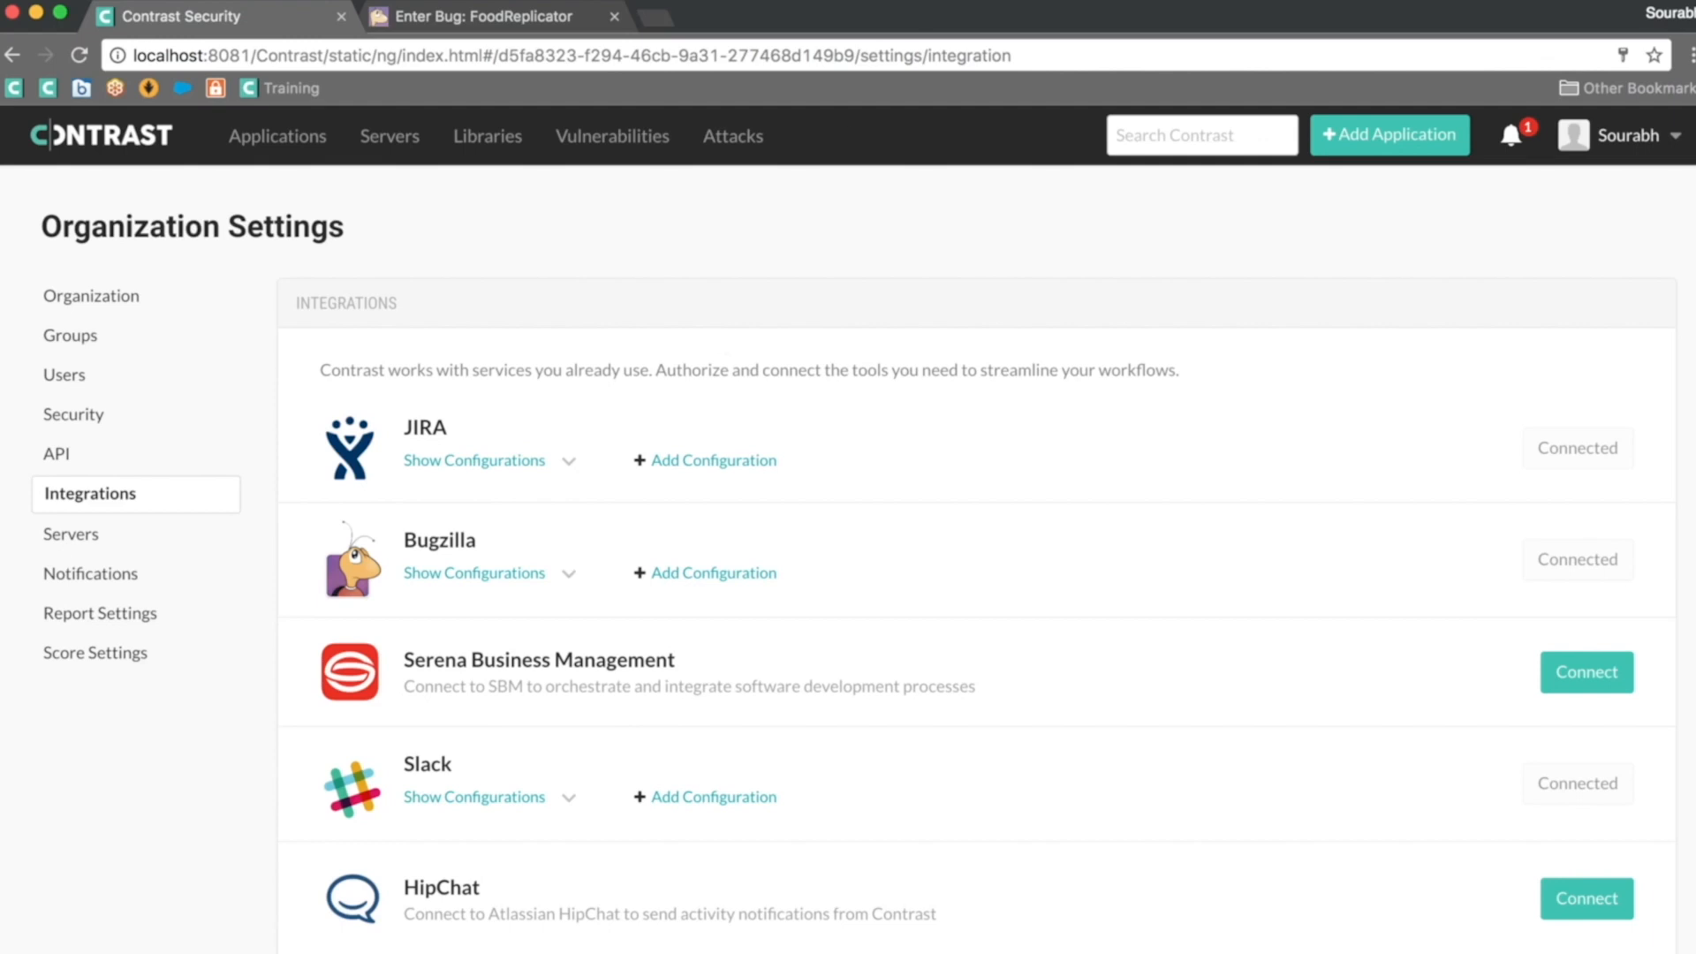
{"action": "scroll", "coordinate": [755, 357], "scroll_direction": "down", "scroll_amount": 1}
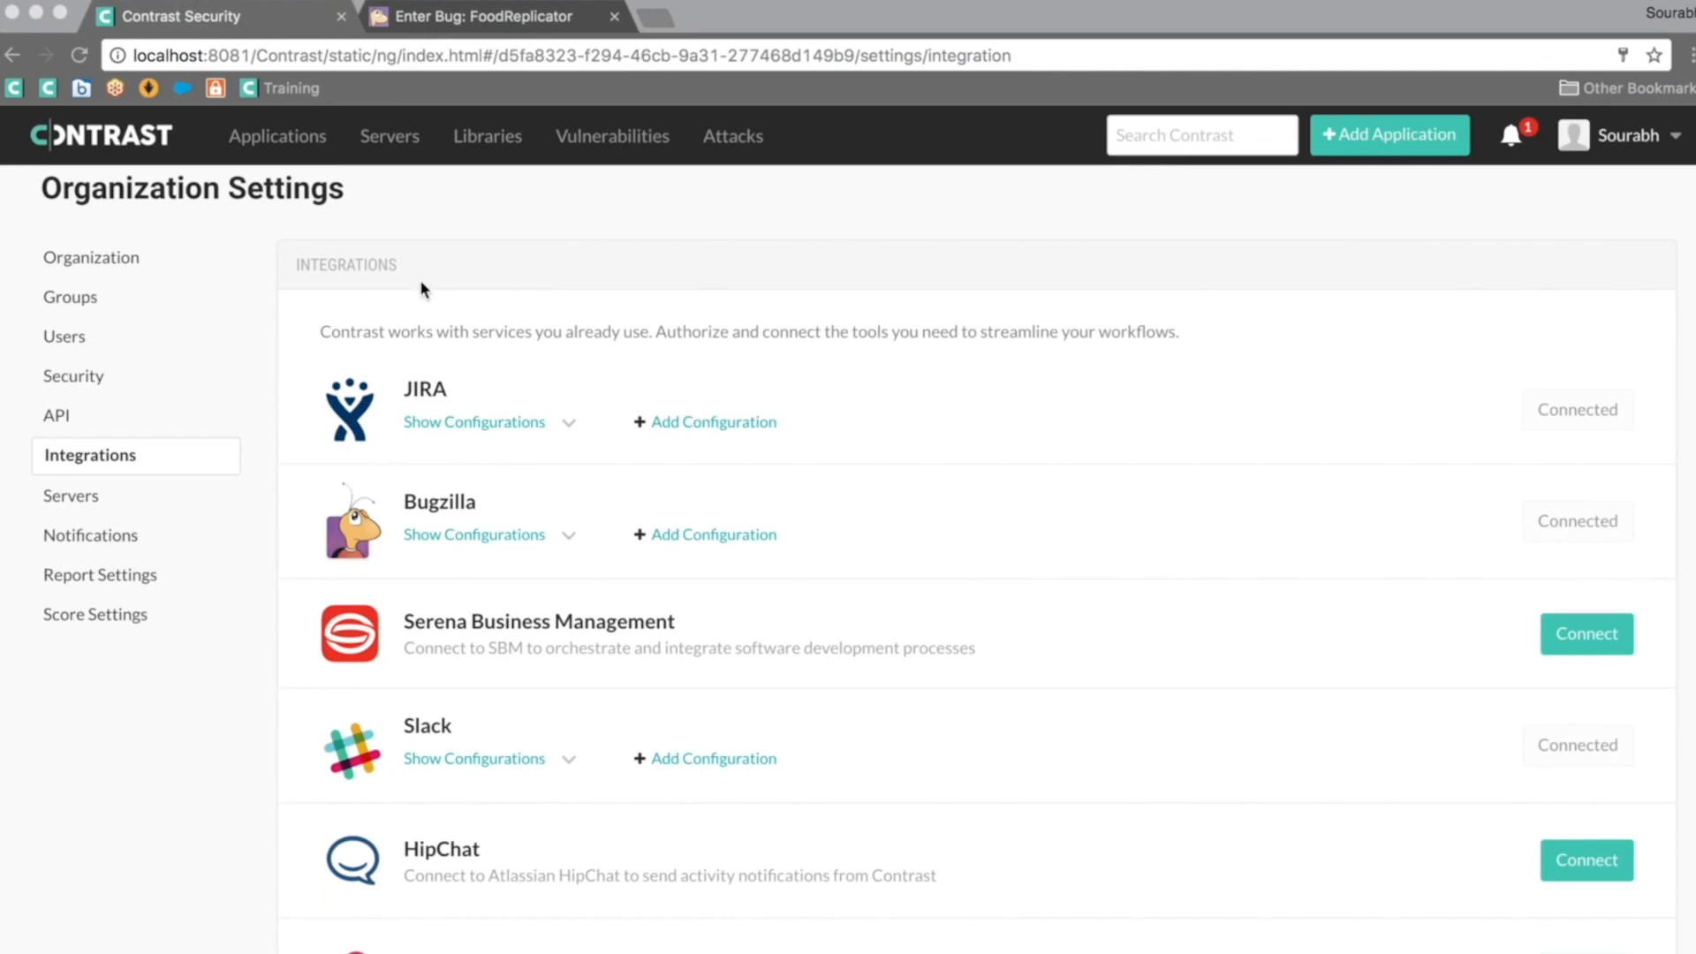
{"action": "left_click", "coordinate": [289, 145]}
Step: Select WebGoat's critical SQL Injection finding on attack5b and bring up its send options
{"action": "left_click", "coordinate": [289, 145]}
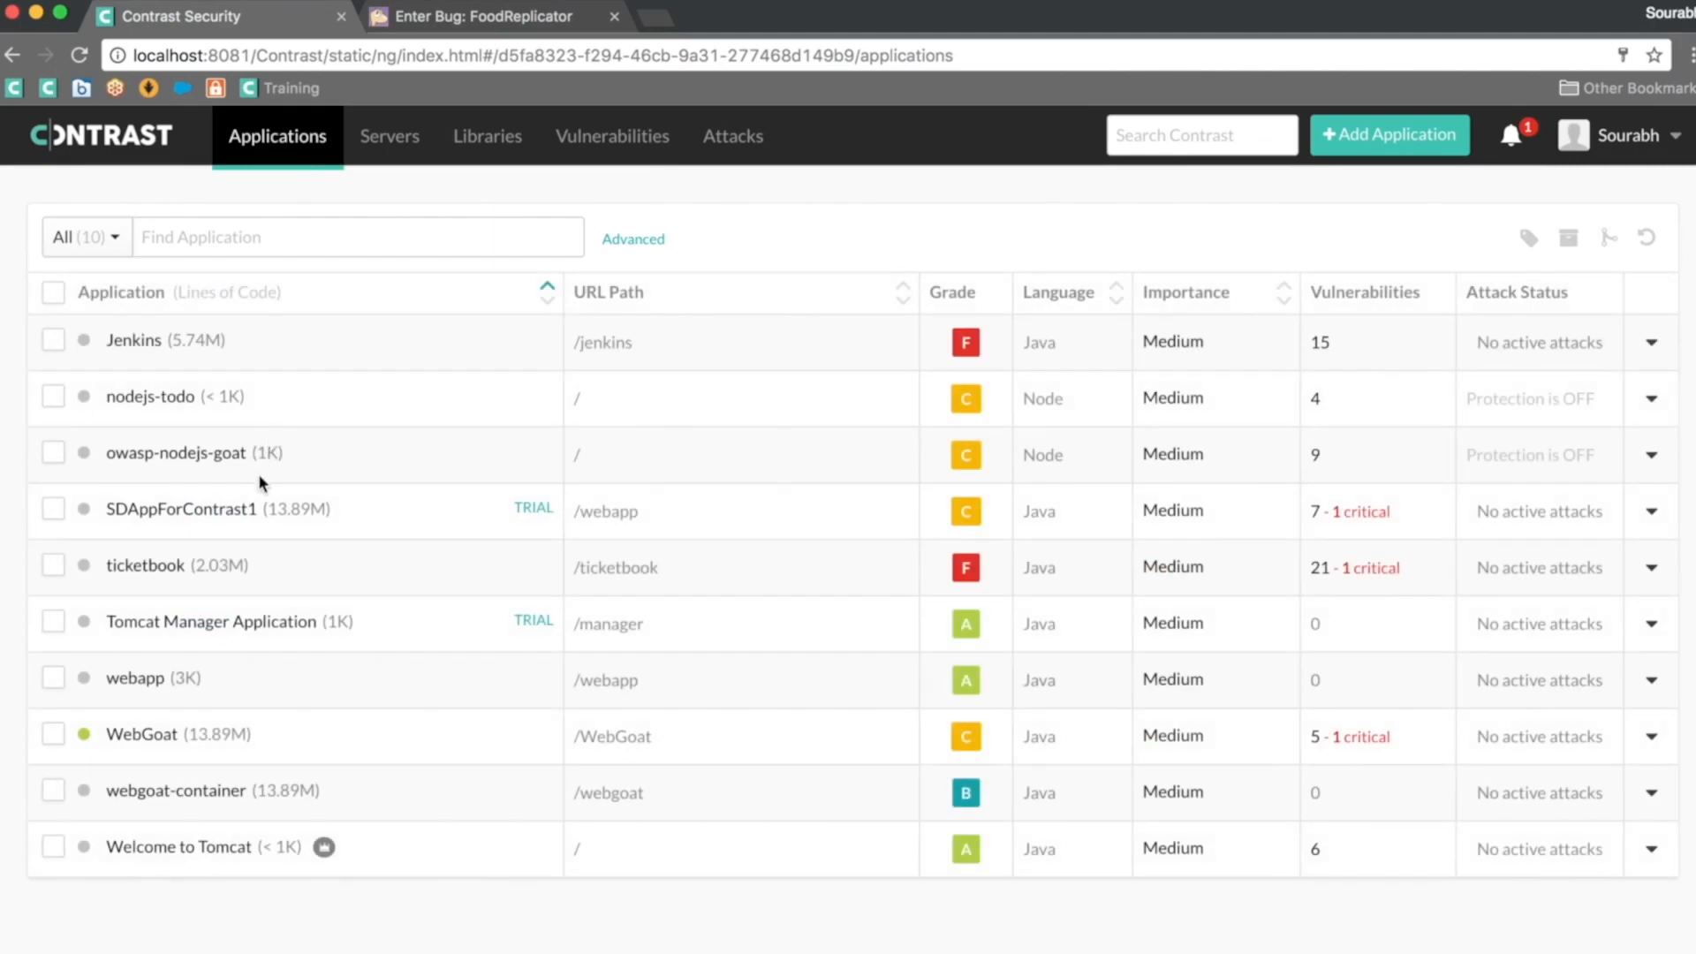
{"action": "left_click", "coordinate": [144, 738]}
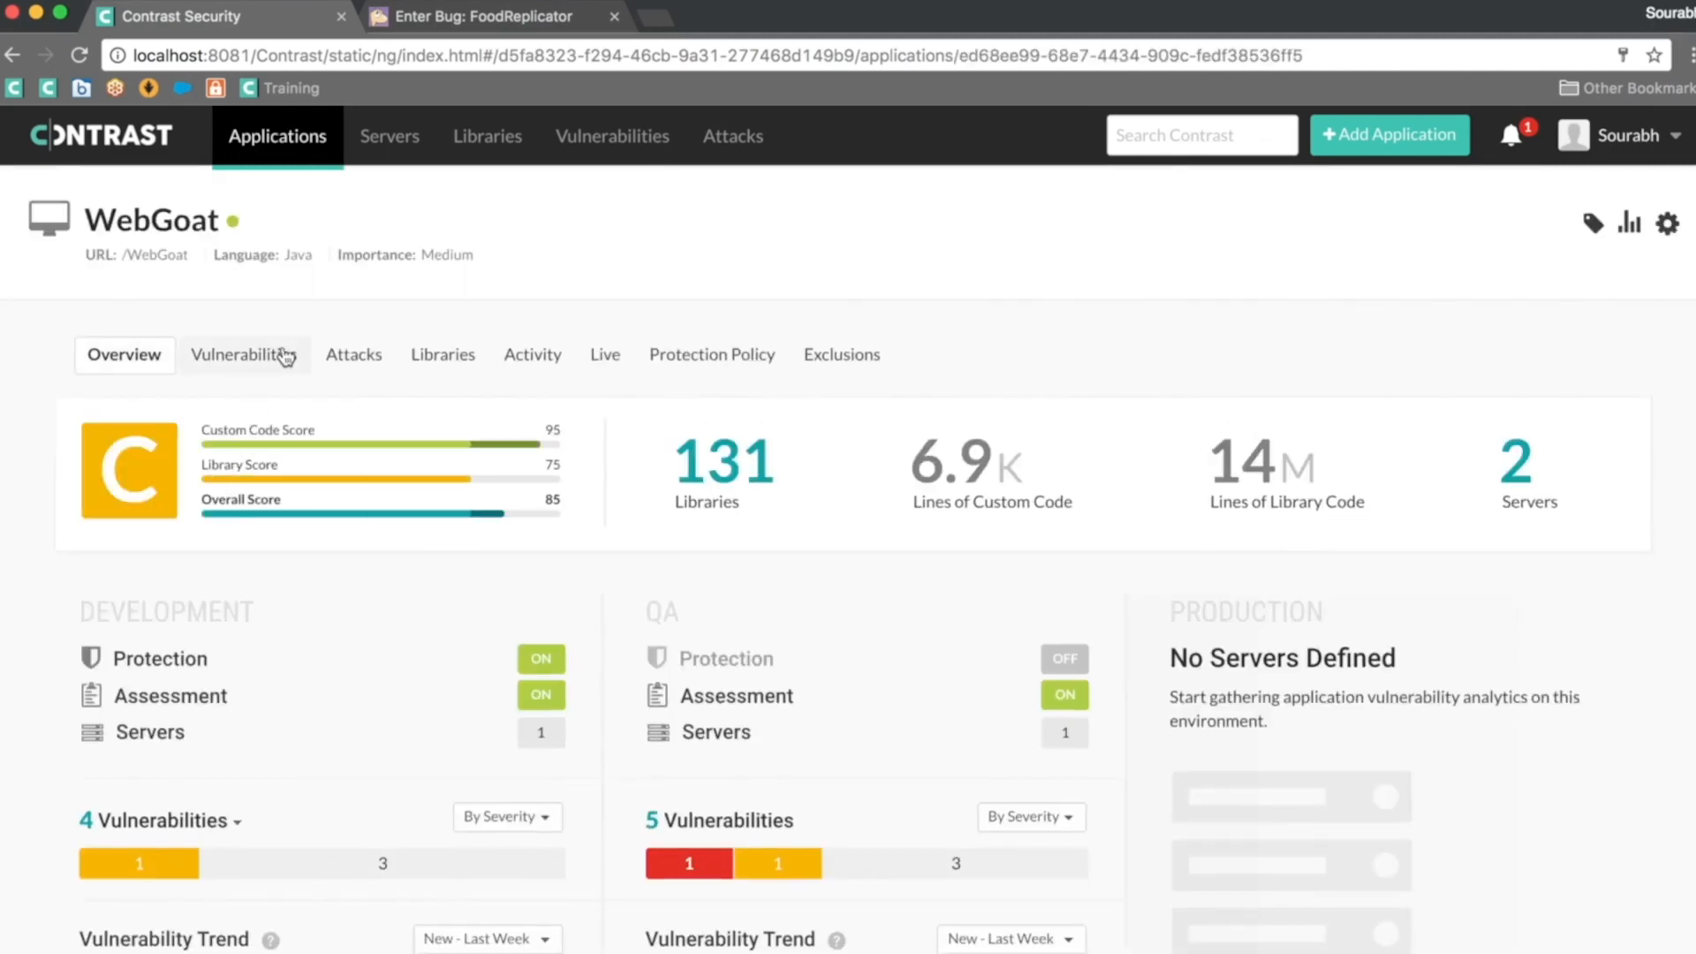
{"action": "left_click", "coordinate": [283, 355]}
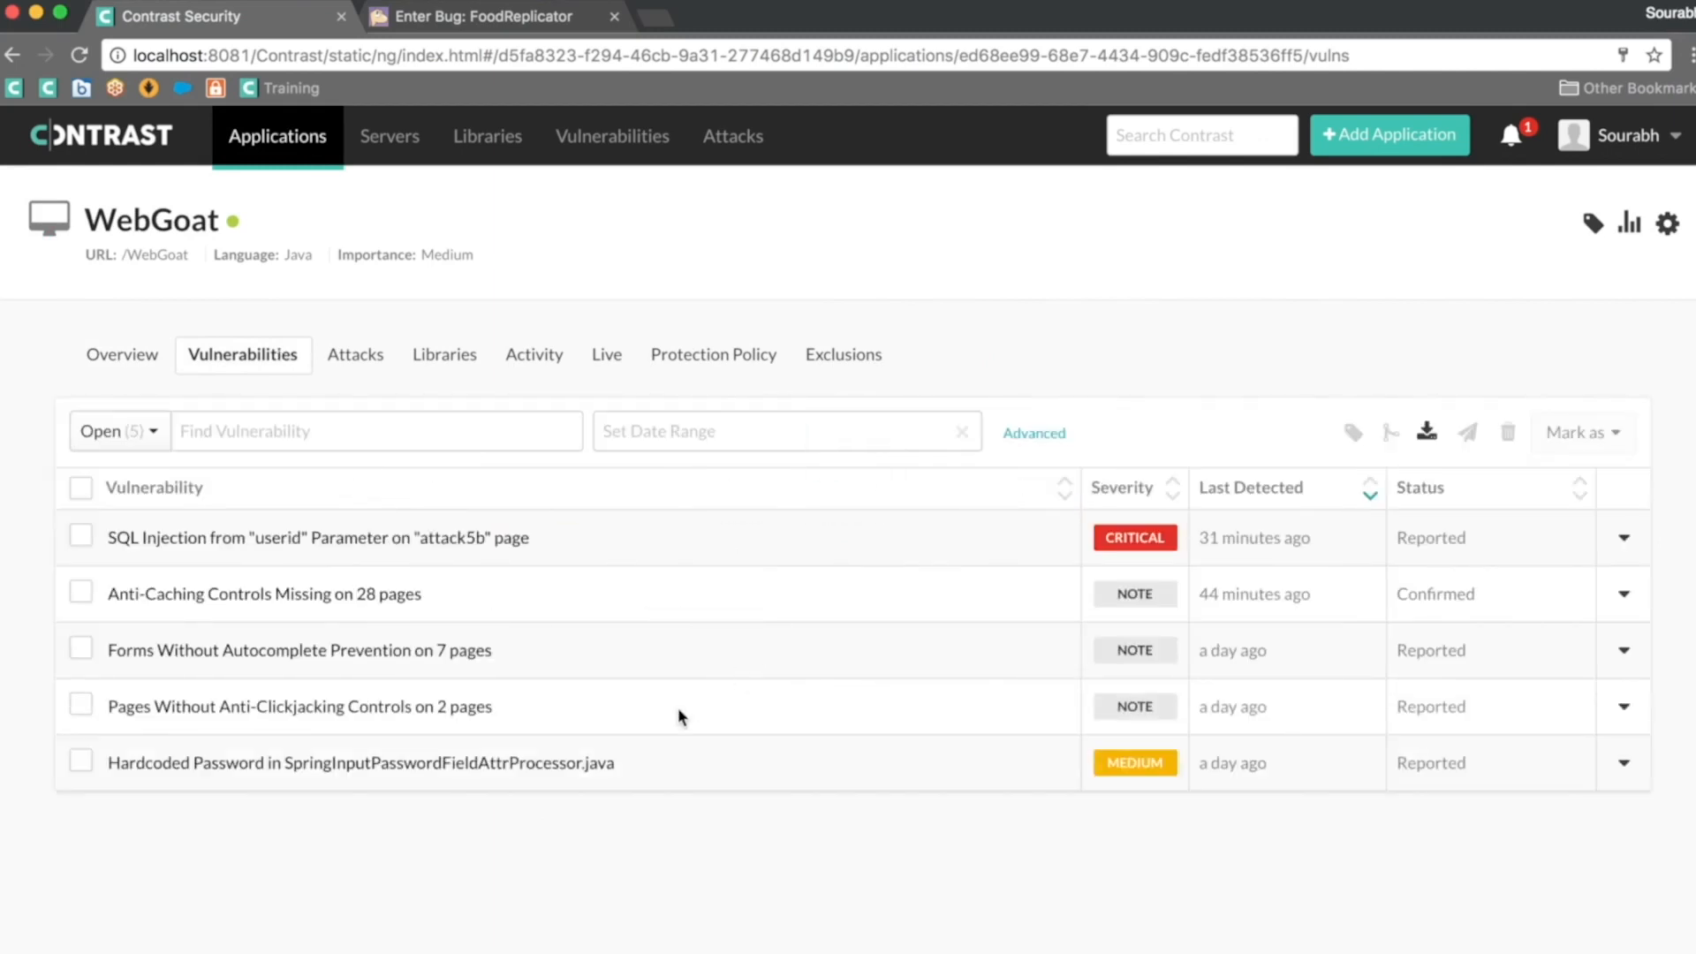
{"action": "mouse_move", "coordinate": [1117, 545]}
{"action": "left_click", "coordinate": [89, 541]}
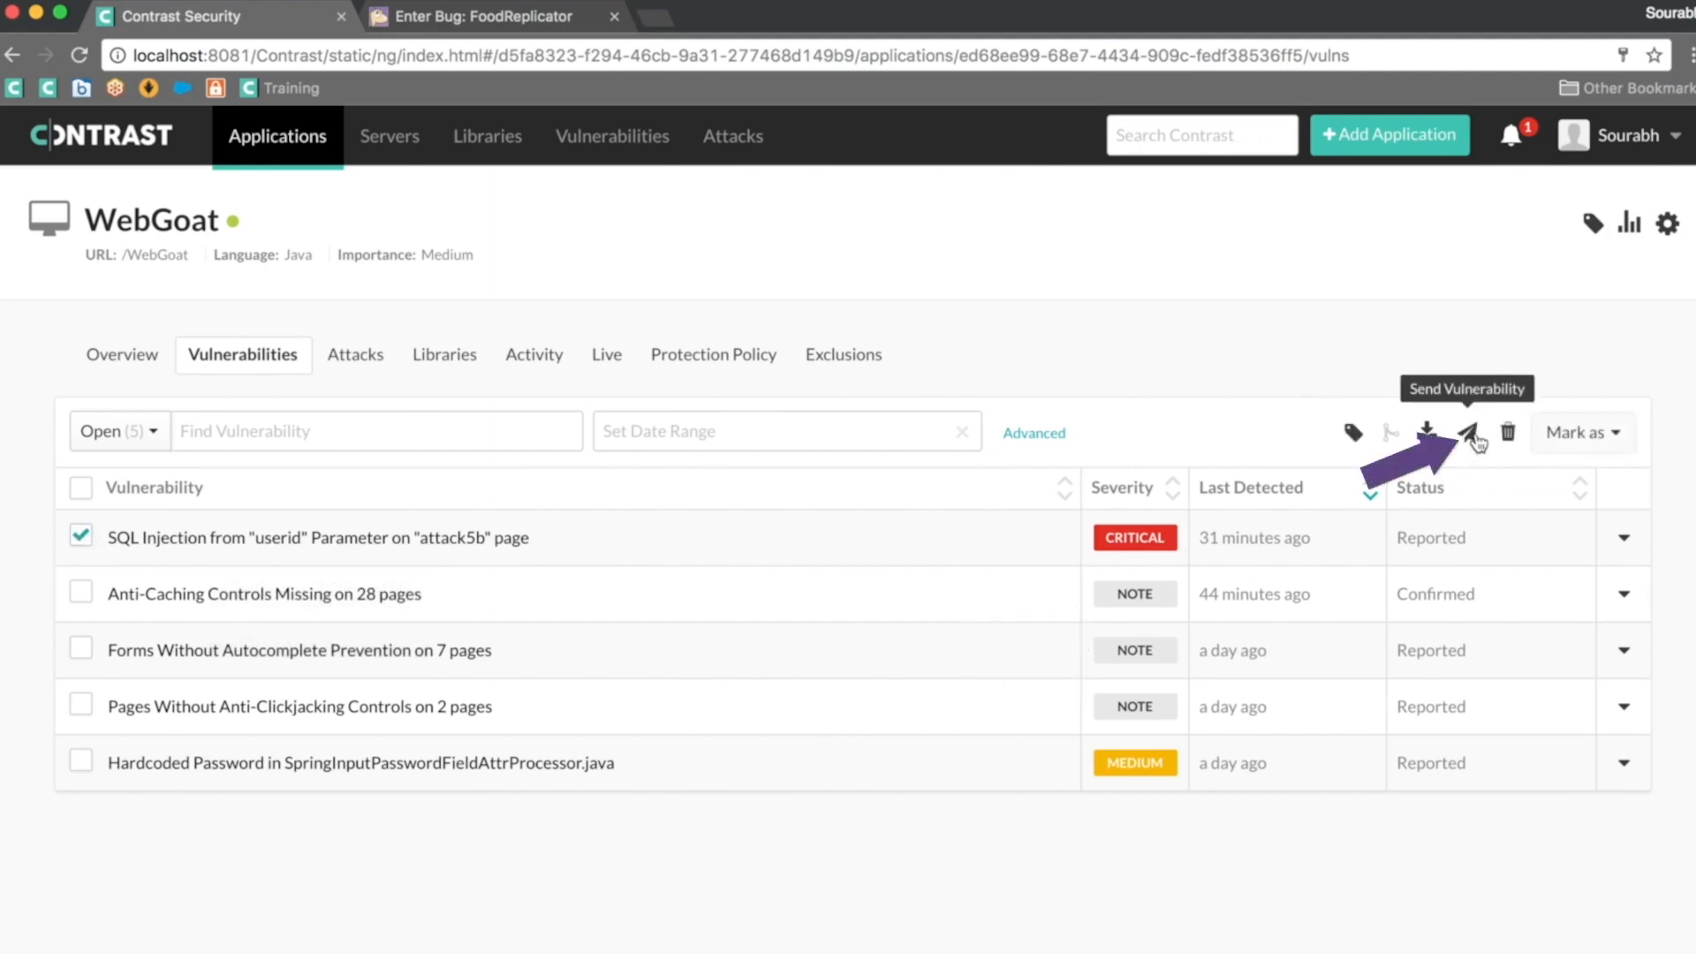
{"action": "left_click", "coordinate": [1470, 435]}
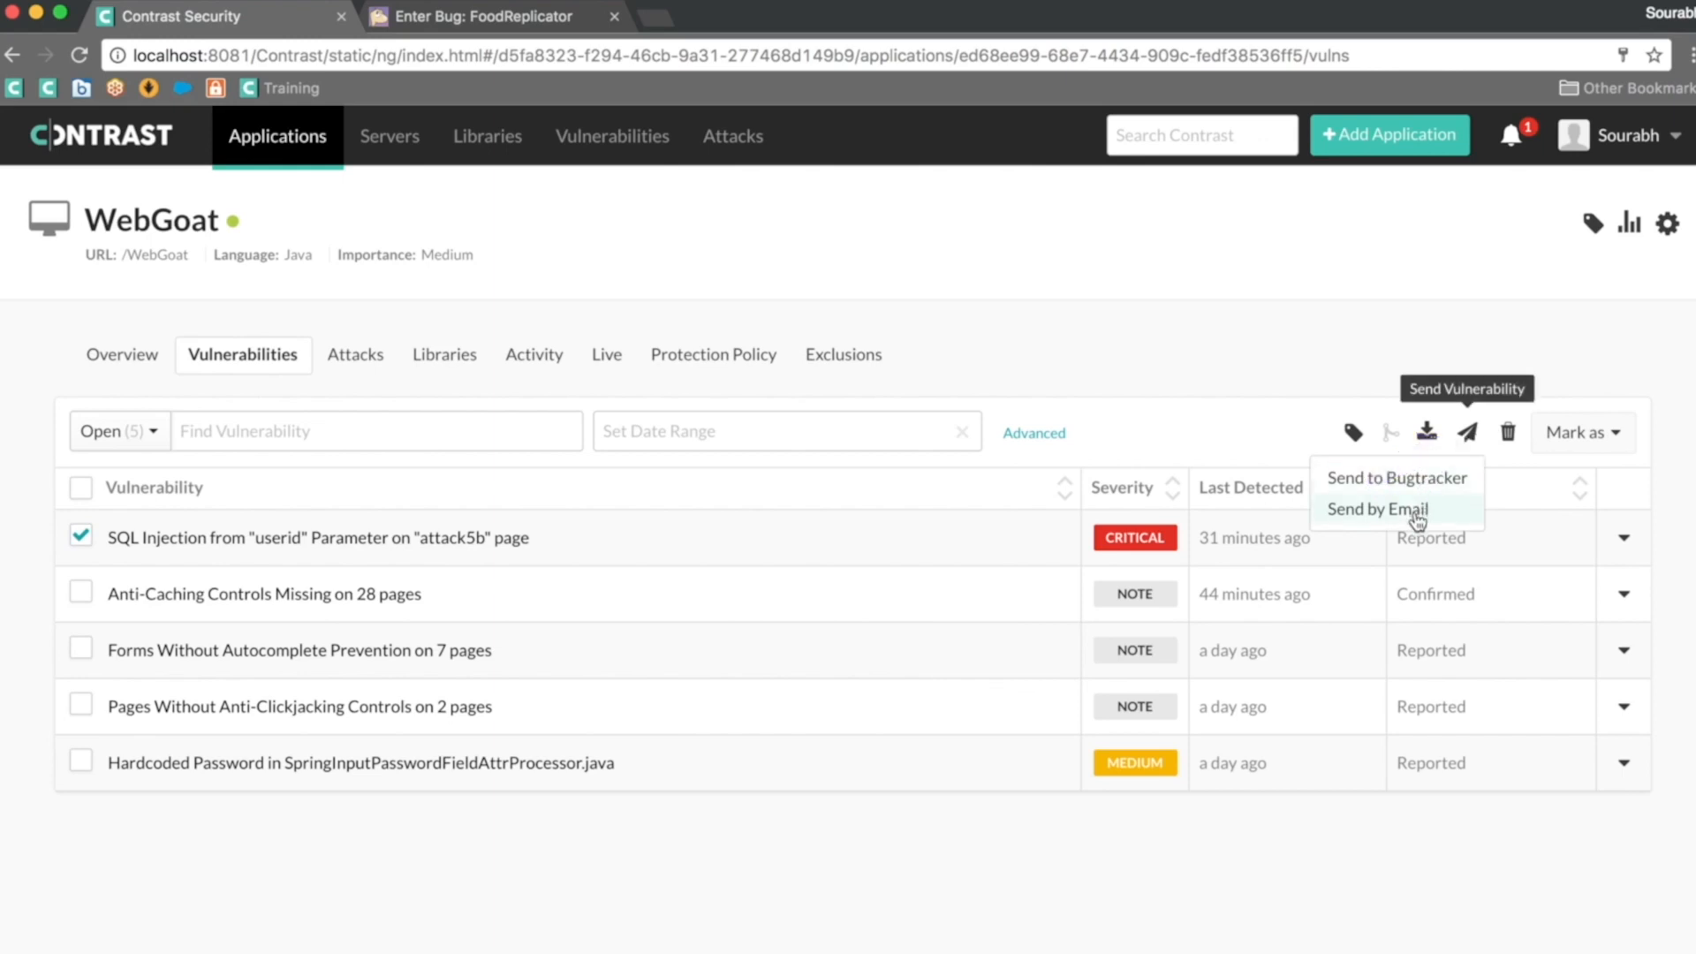
Step: Send the SQL Injection finding with intermediate events to the Bugzilla_landfill (BUGZILLA) tracker
{"action": "left_click", "coordinate": [1410, 480]}
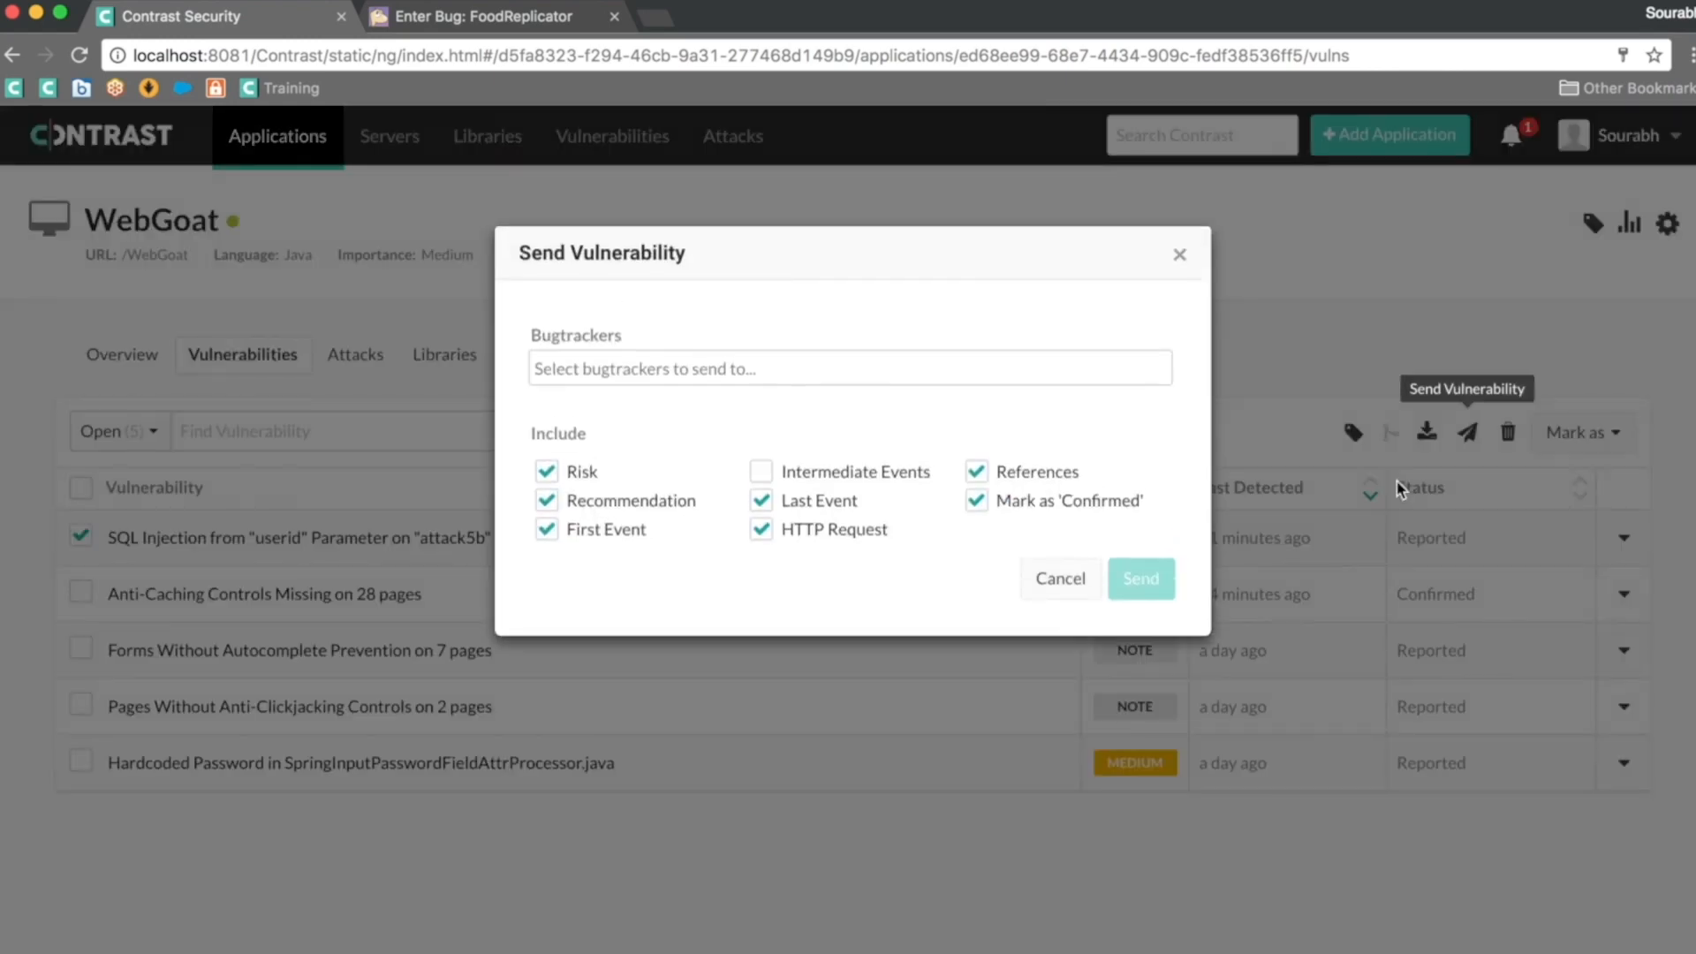
{"action": "left_click", "coordinate": [620, 371]}
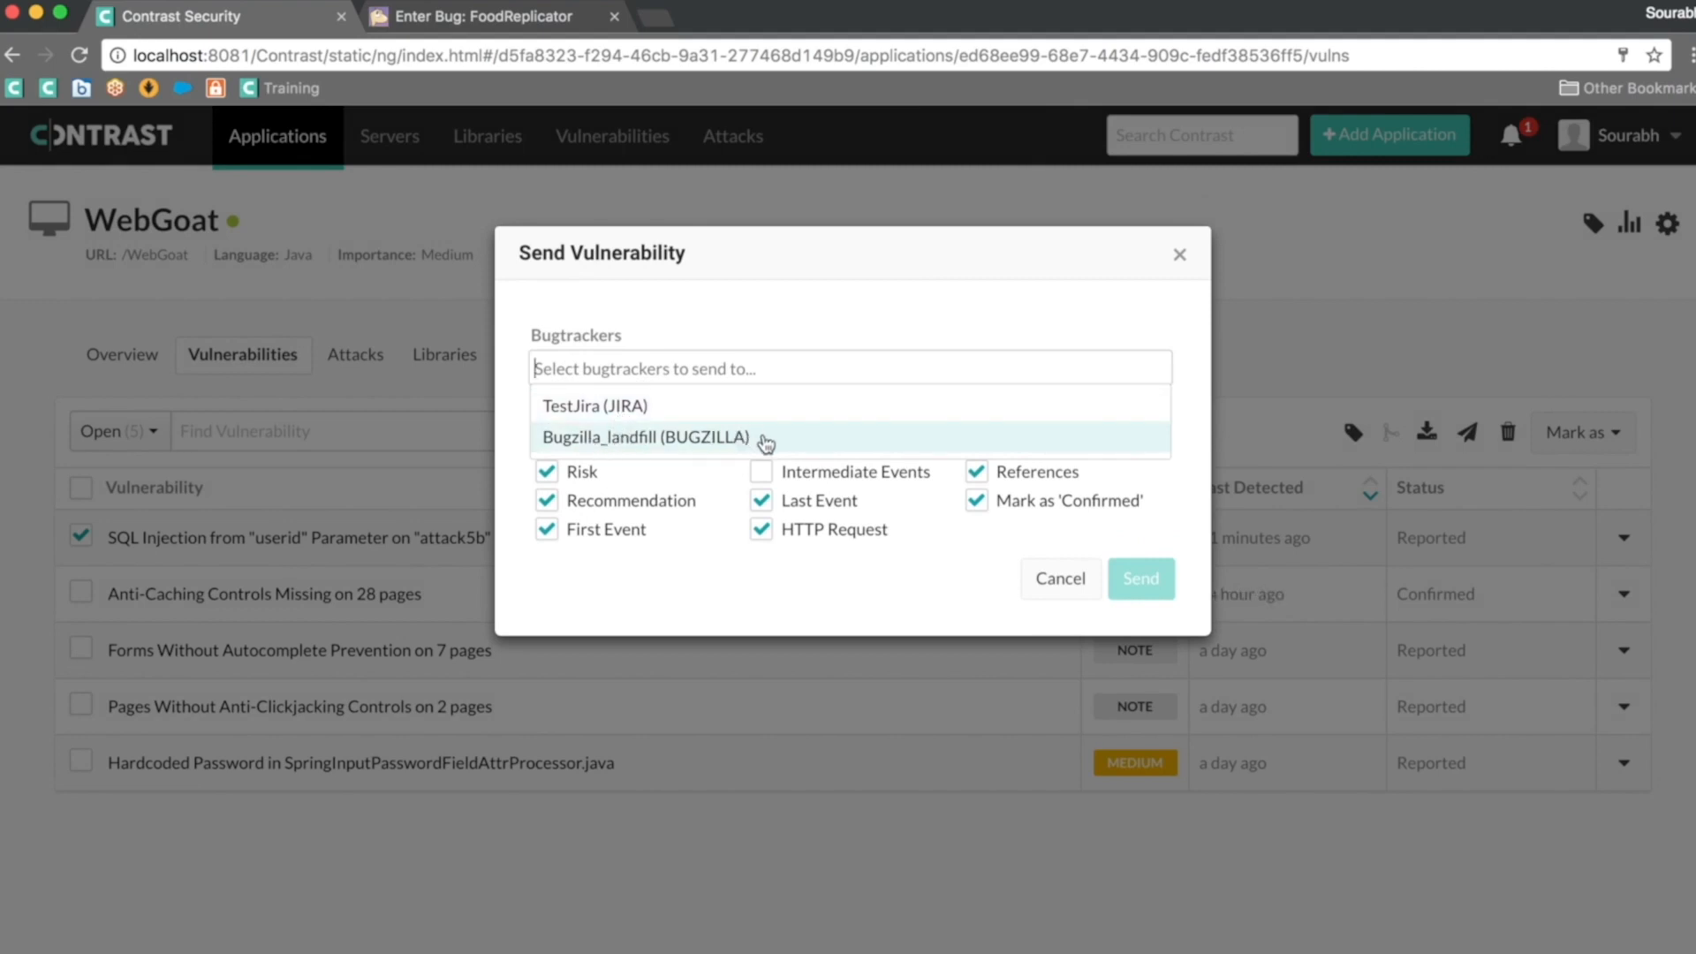
{"action": "left_click", "coordinate": [765, 441]}
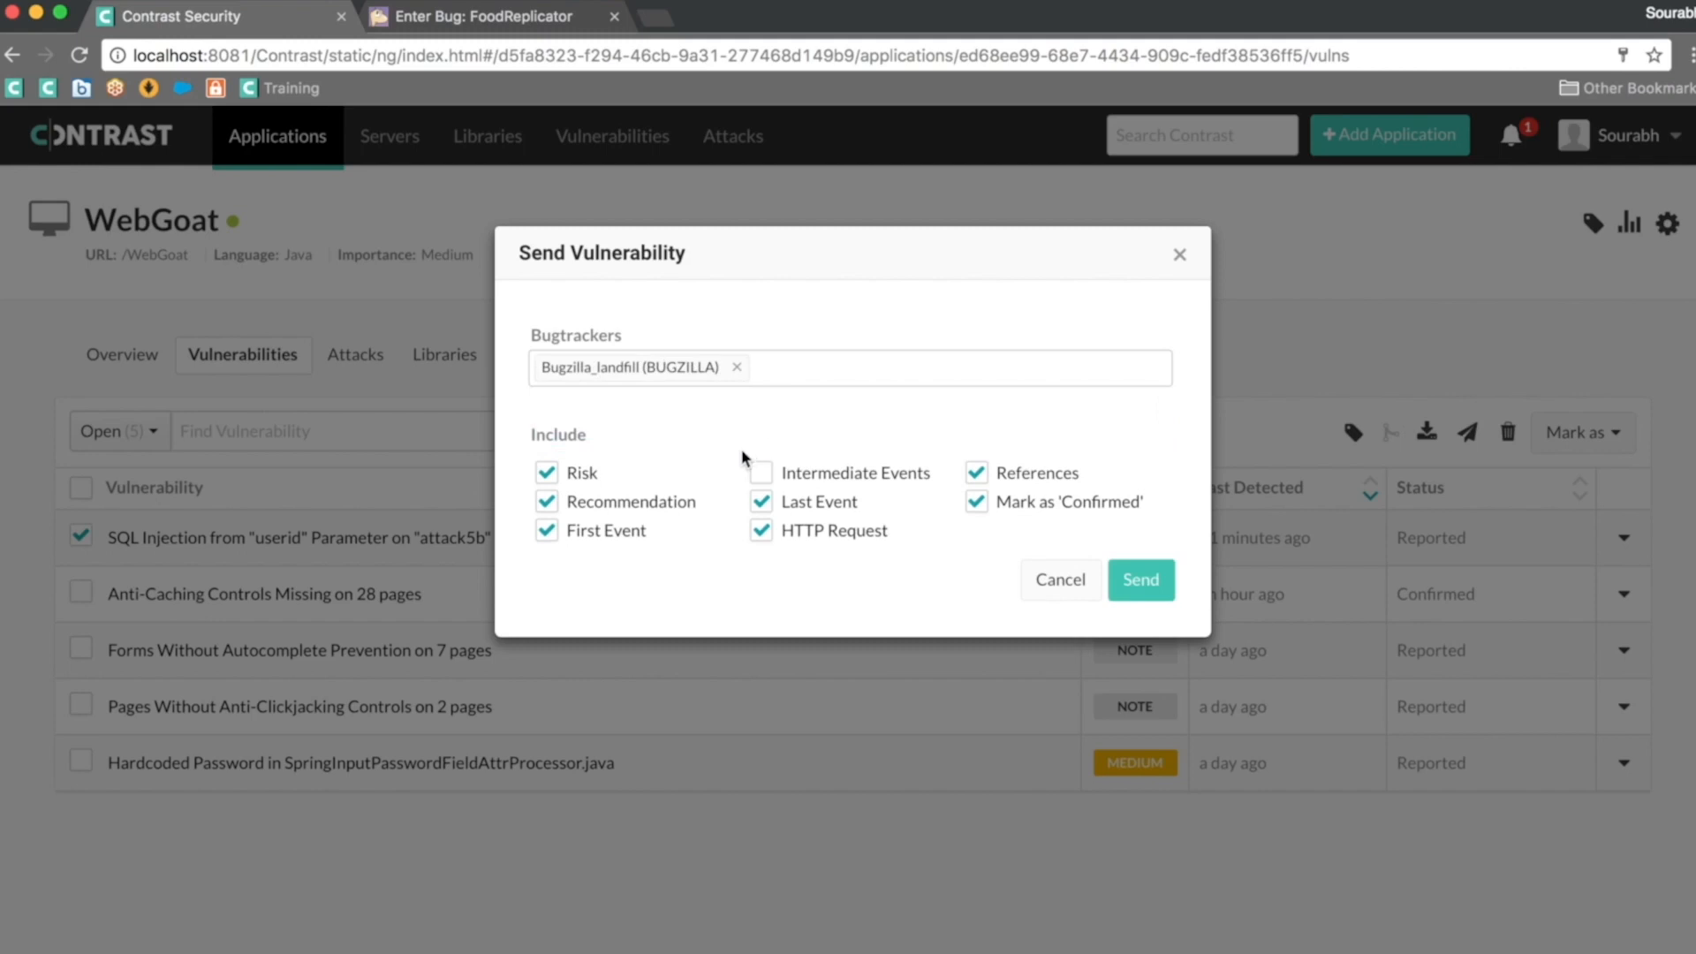
{"action": "left_click", "coordinate": [761, 475]}
{"action": "left_click", "coordinate": [1142, 583]}
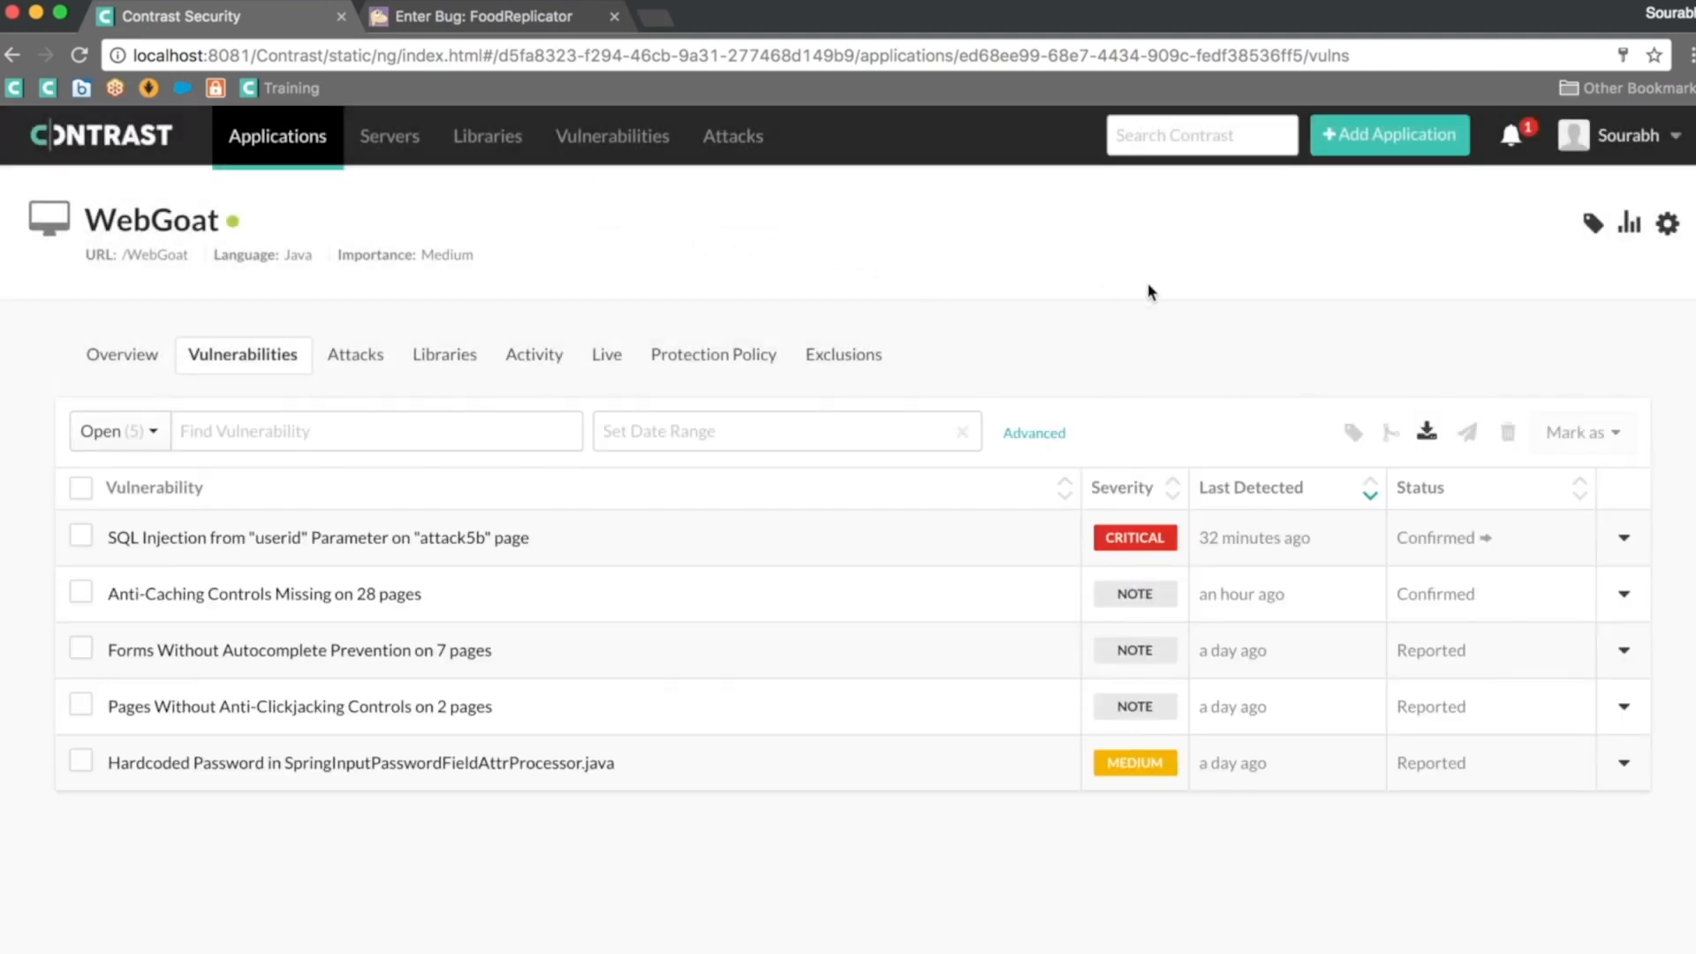
Step: Browse FoodReplicator > Salt in Bugzilla and open bug 41510, the CONTRAST SQL Injection report
{"action": "left_click", "coordinate": [533, 20]}
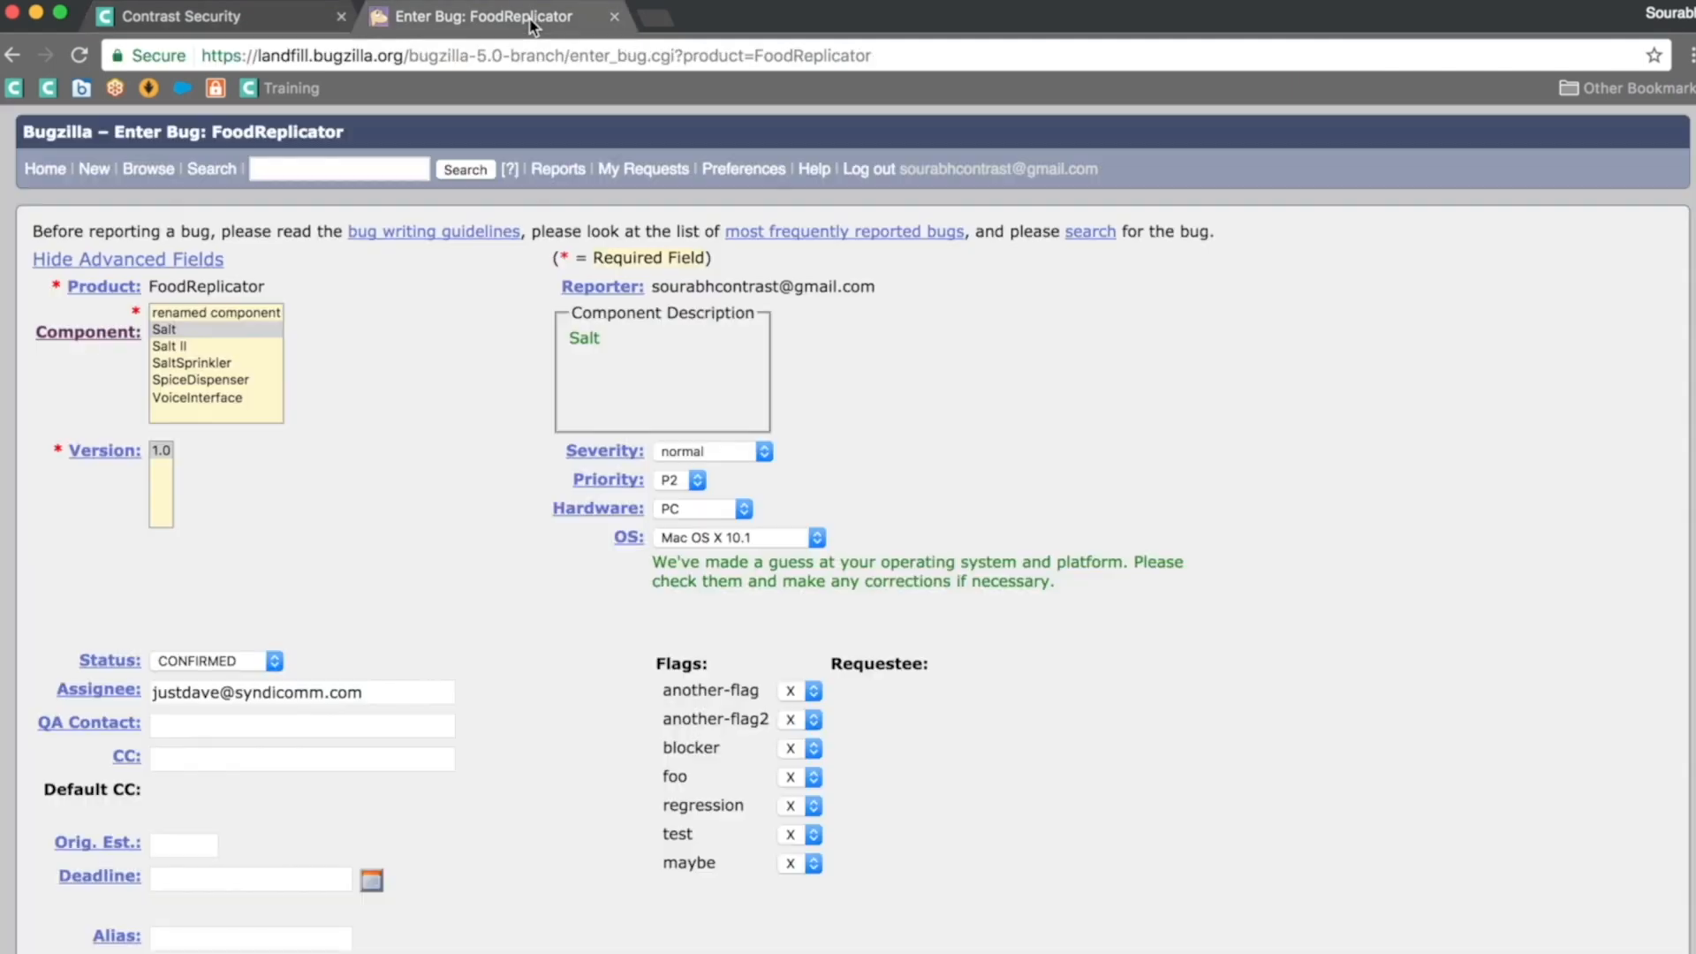
{"action": "left_click", "coordinate": [153, 178]}
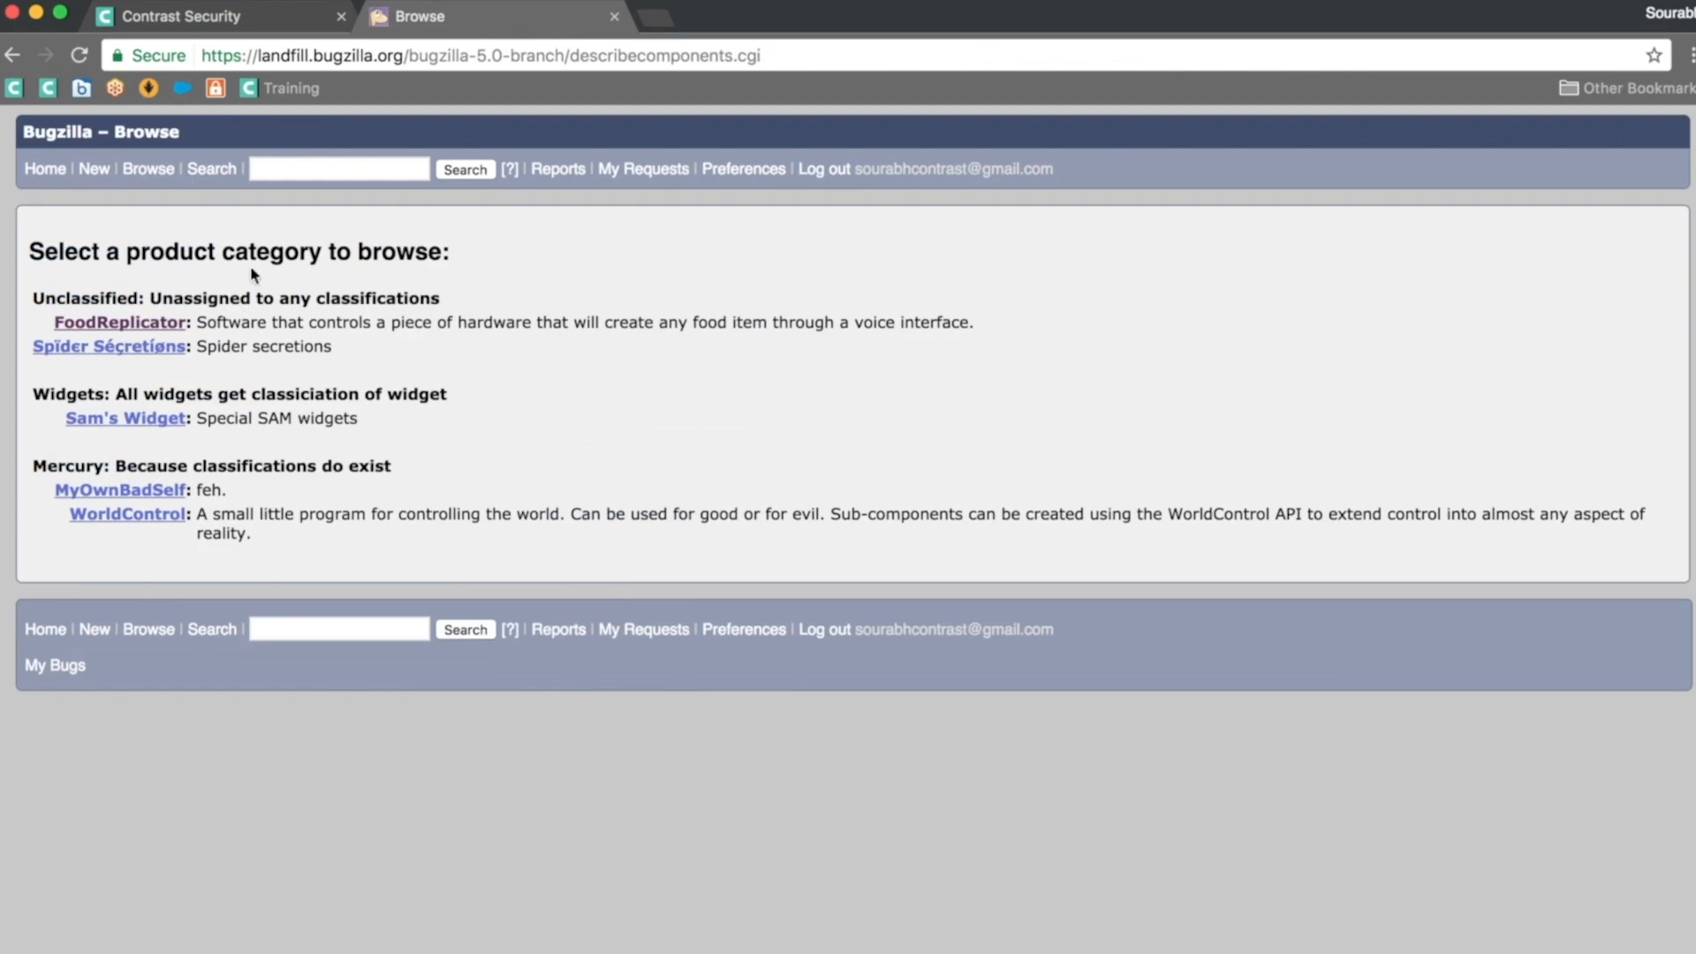
{"action": "left_click", "coordinate": [164, 324]}
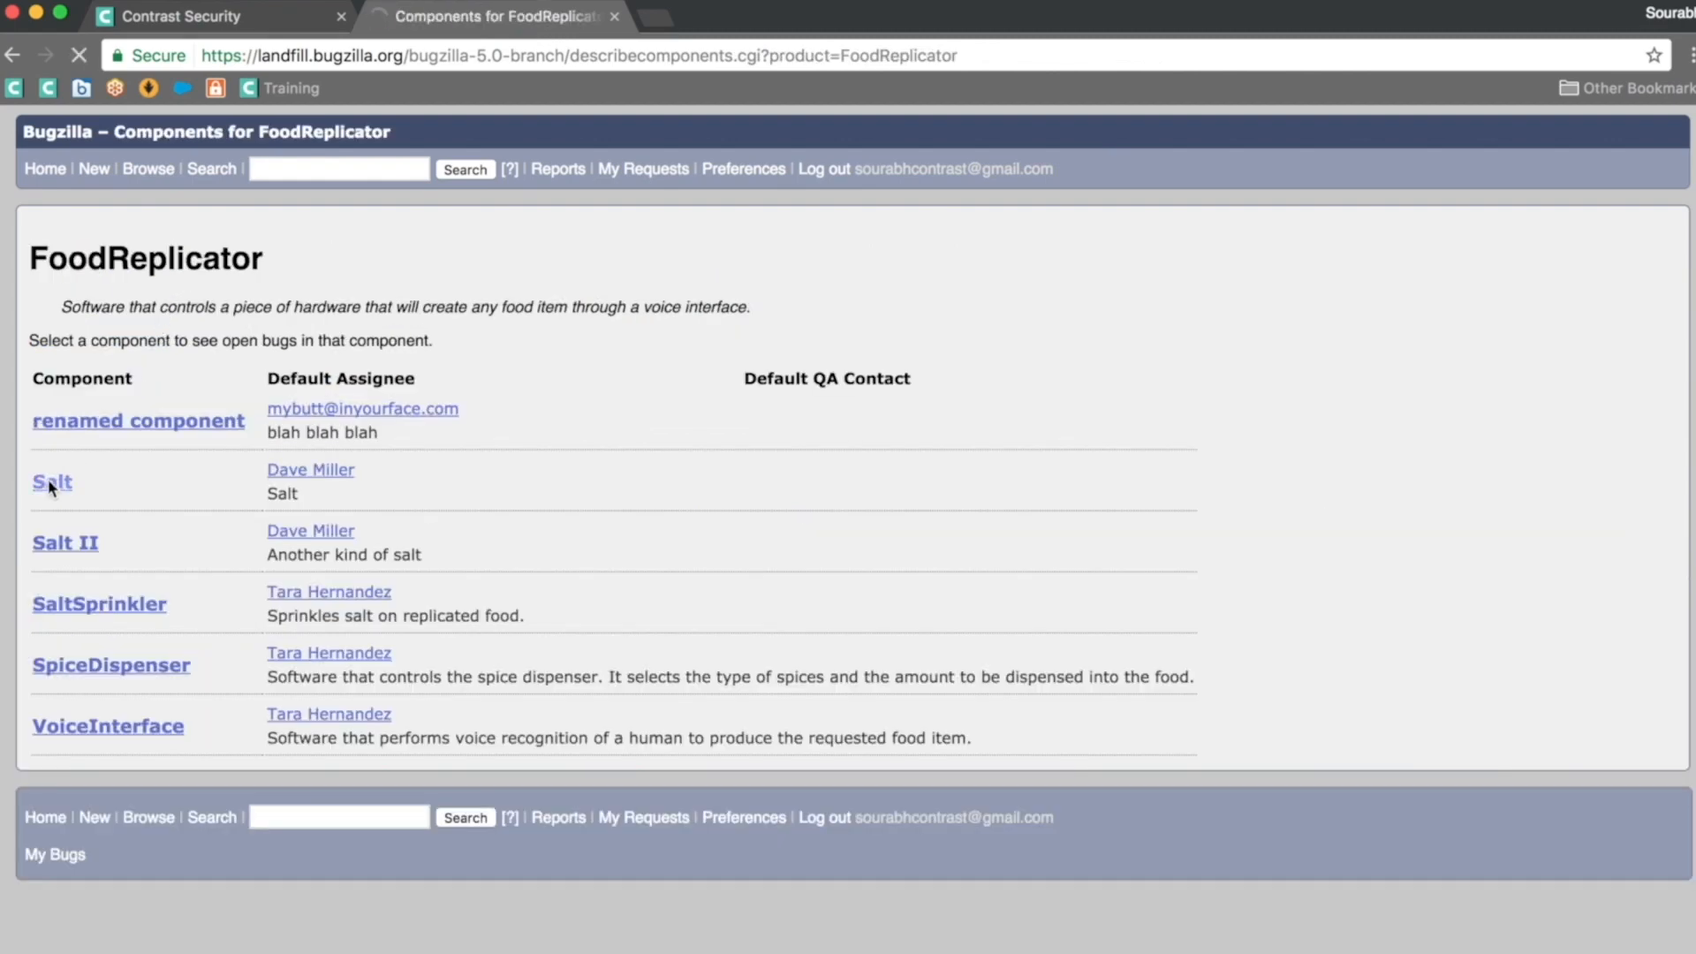
{"action": "left_click", "coordinate": [48, 479]}
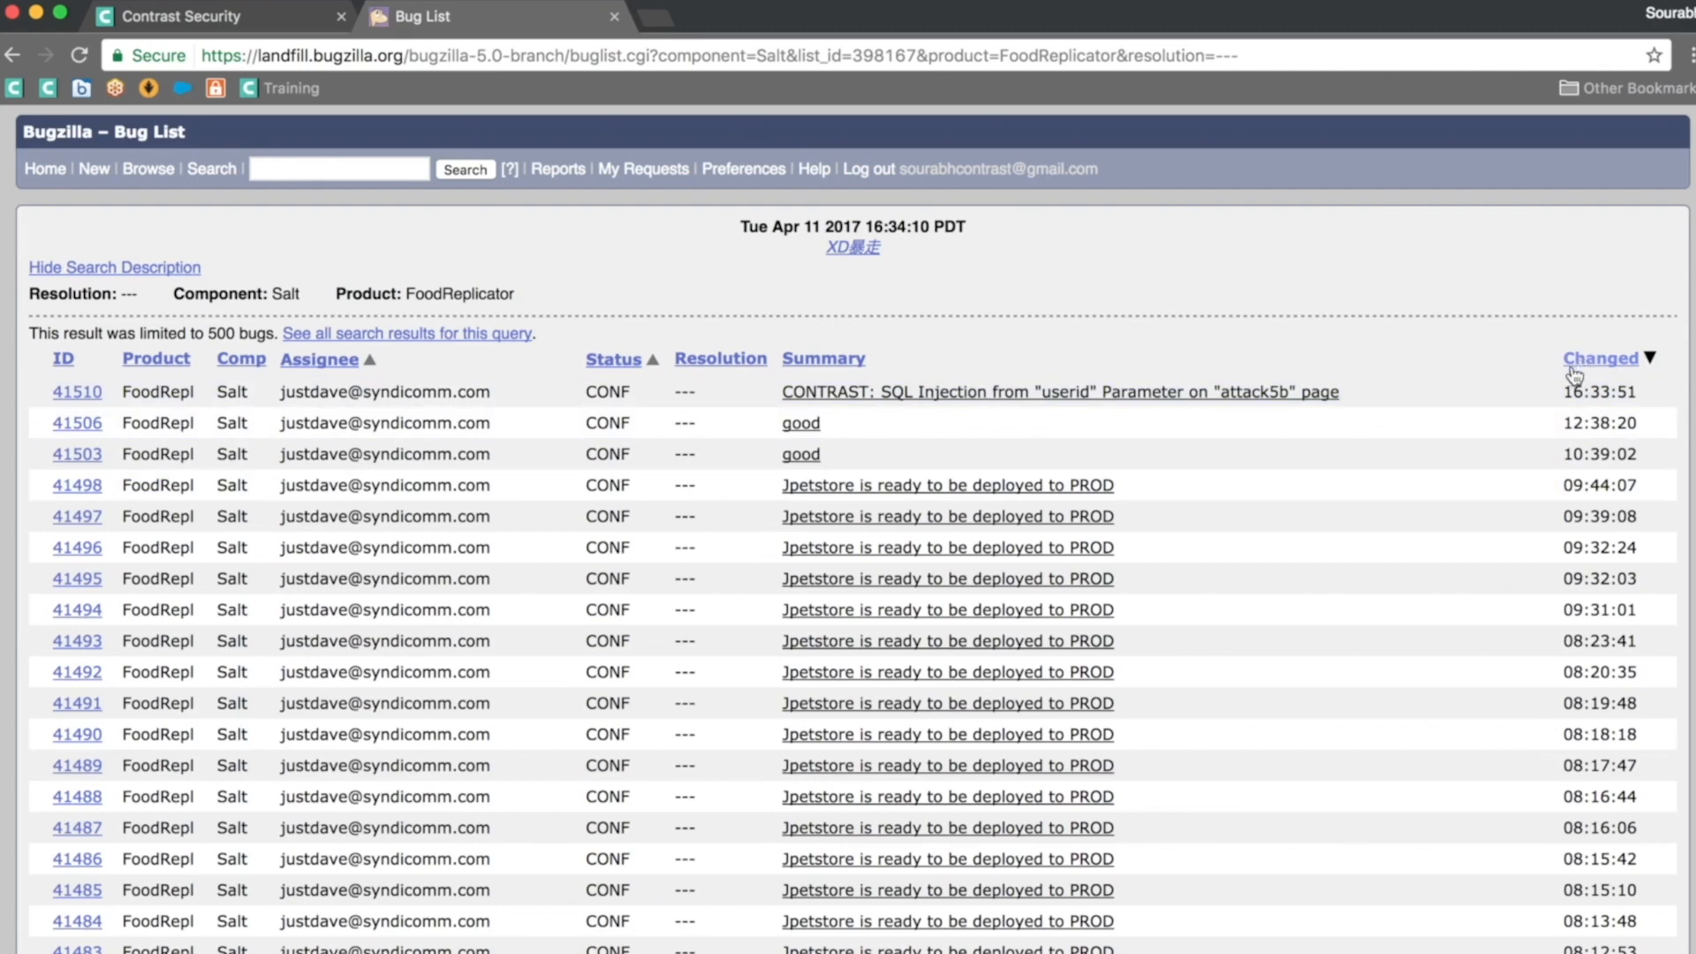
{"action": "left_click", "coordinate": [1155, 394]}
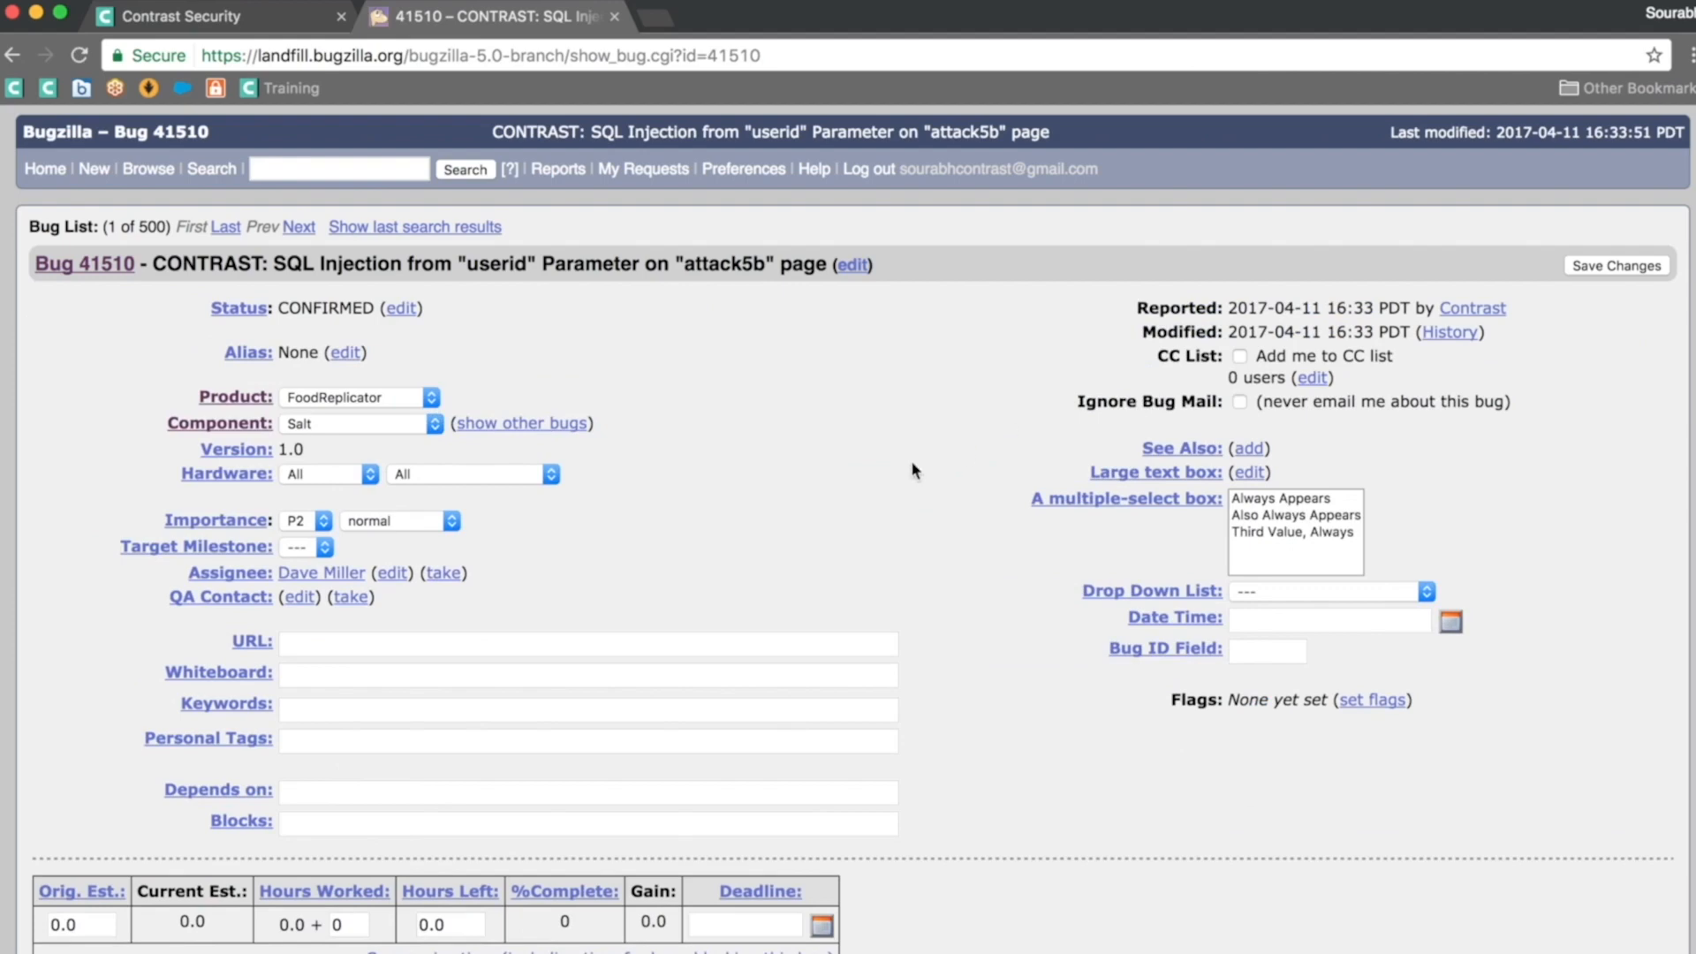
{"action": "right_click", "coordinate": [879, 512]}
{"action": "left_click", "coordinate": [925, 392]}
{"action": "scroll", "coordinate": [925, 392], "scroll_direction": "down", "scroll_amount": 10}
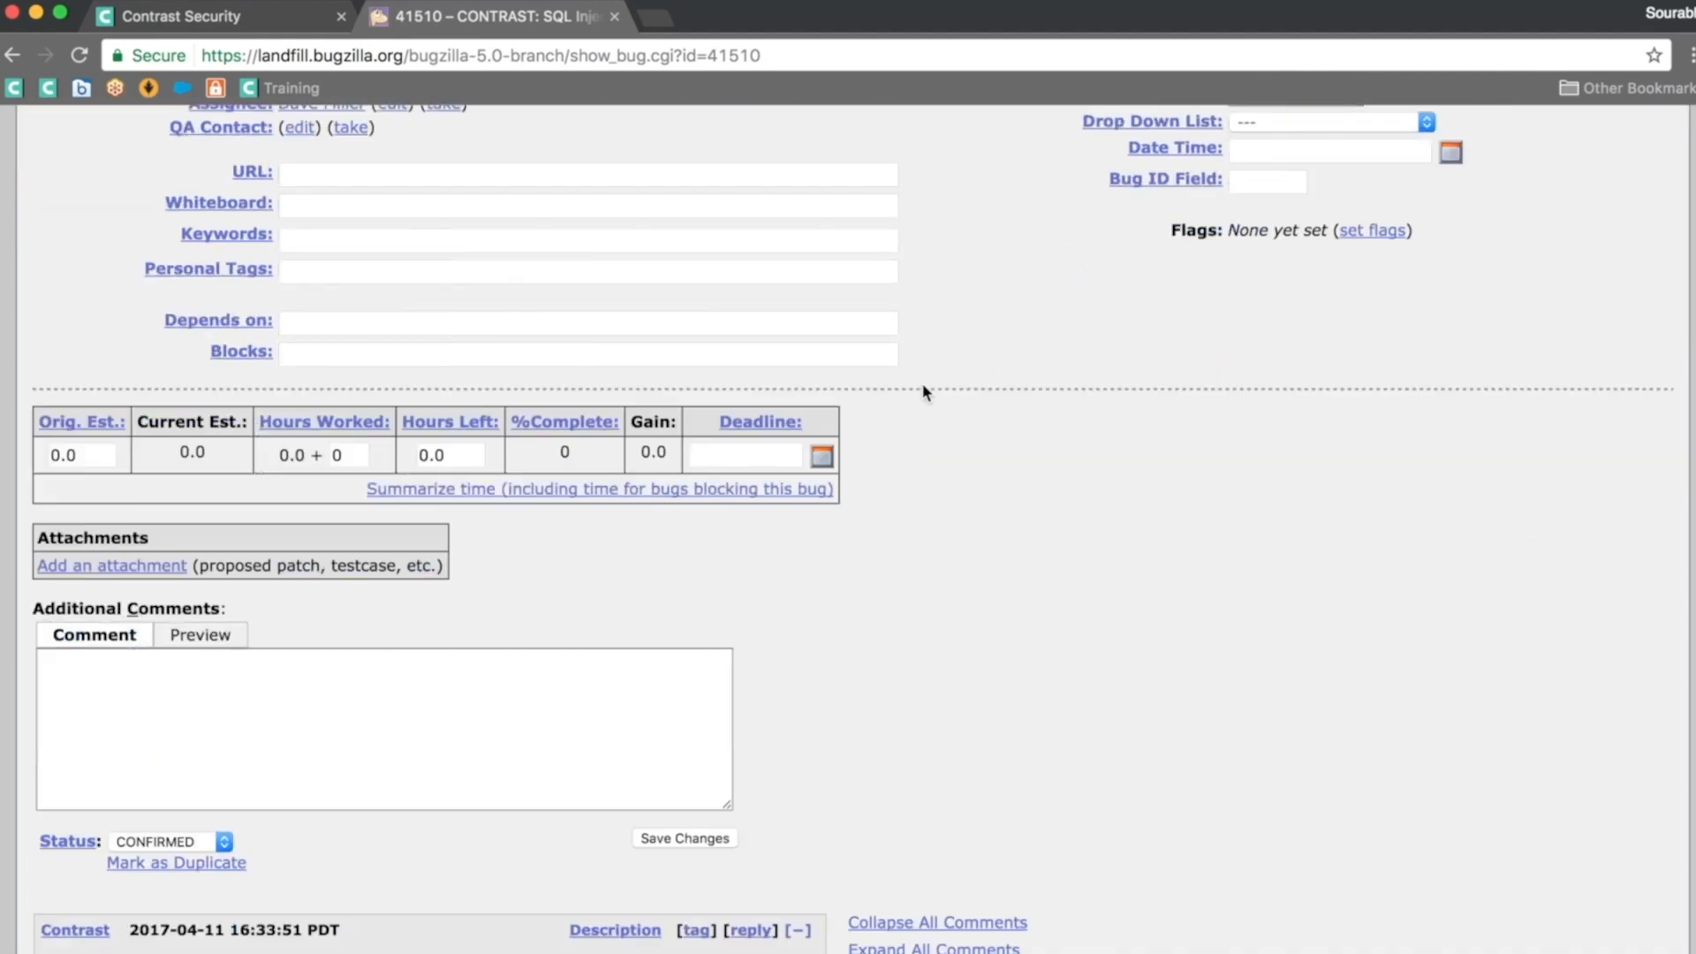
{"action": "scroll", "coordinate": [925, 392], "scroll_direction": "down", "scroll_amount": 6}
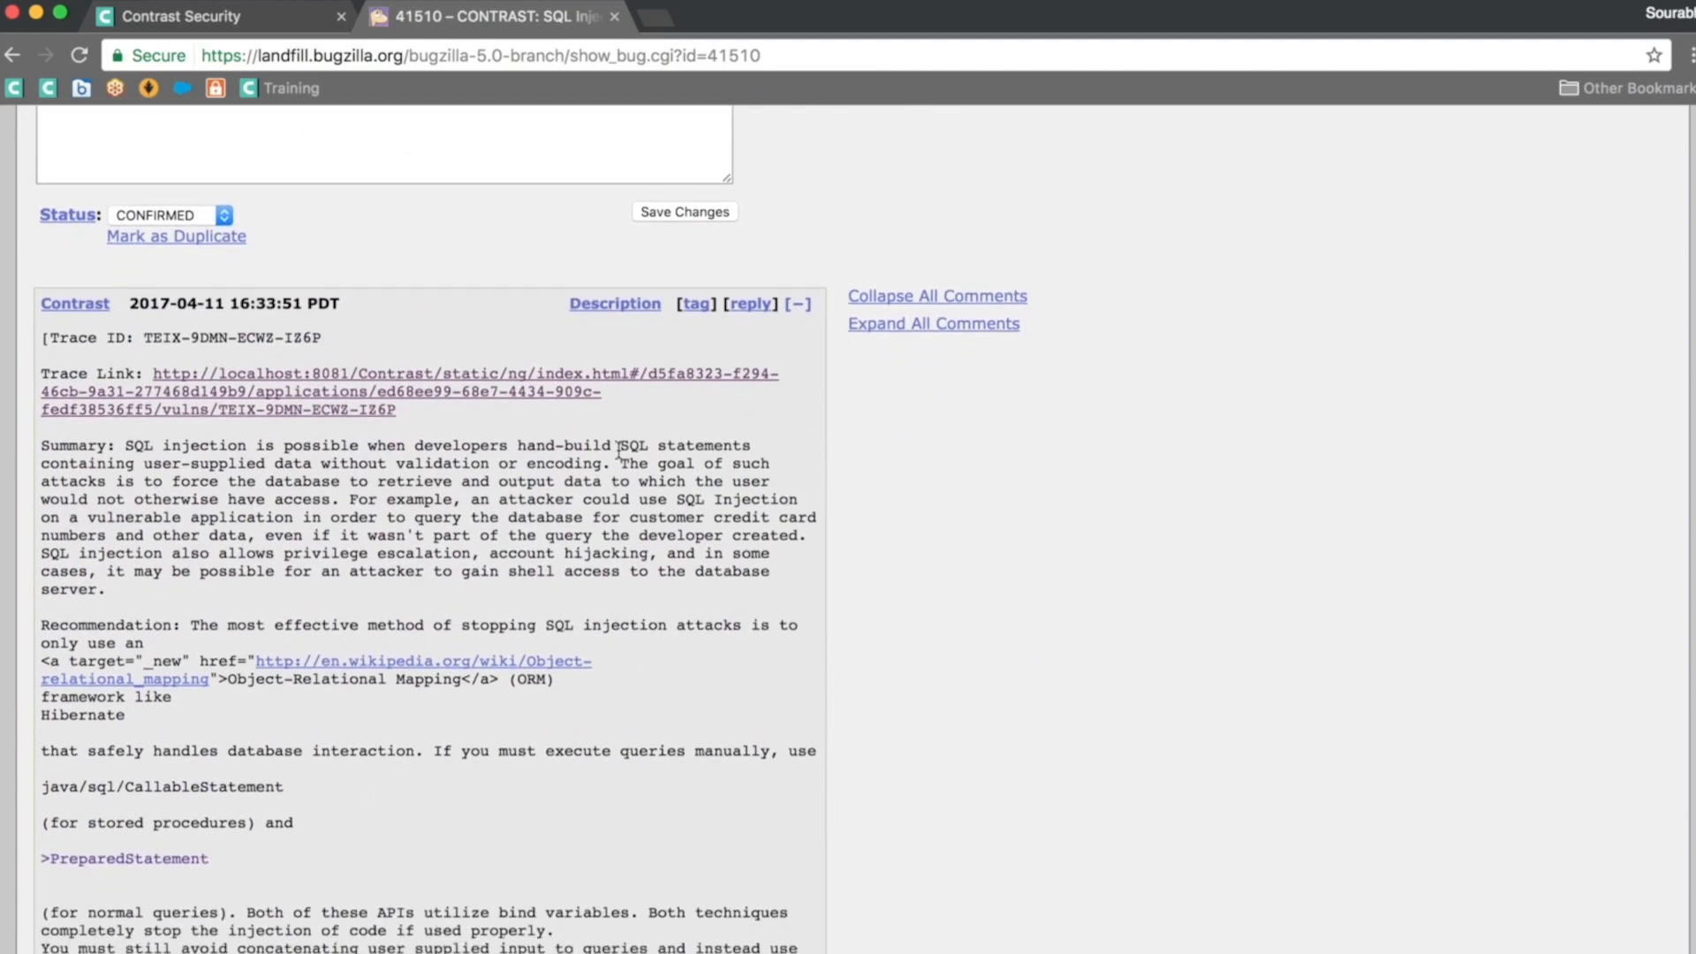
{"action": "scroll", "coordinate": [618, 450], "scroll_direction": "down", "scroll_amount": 5}
{"action": "scroll", "coordinate": [618, 450], "scroll_direction": "up", "scroll_amount": 7}
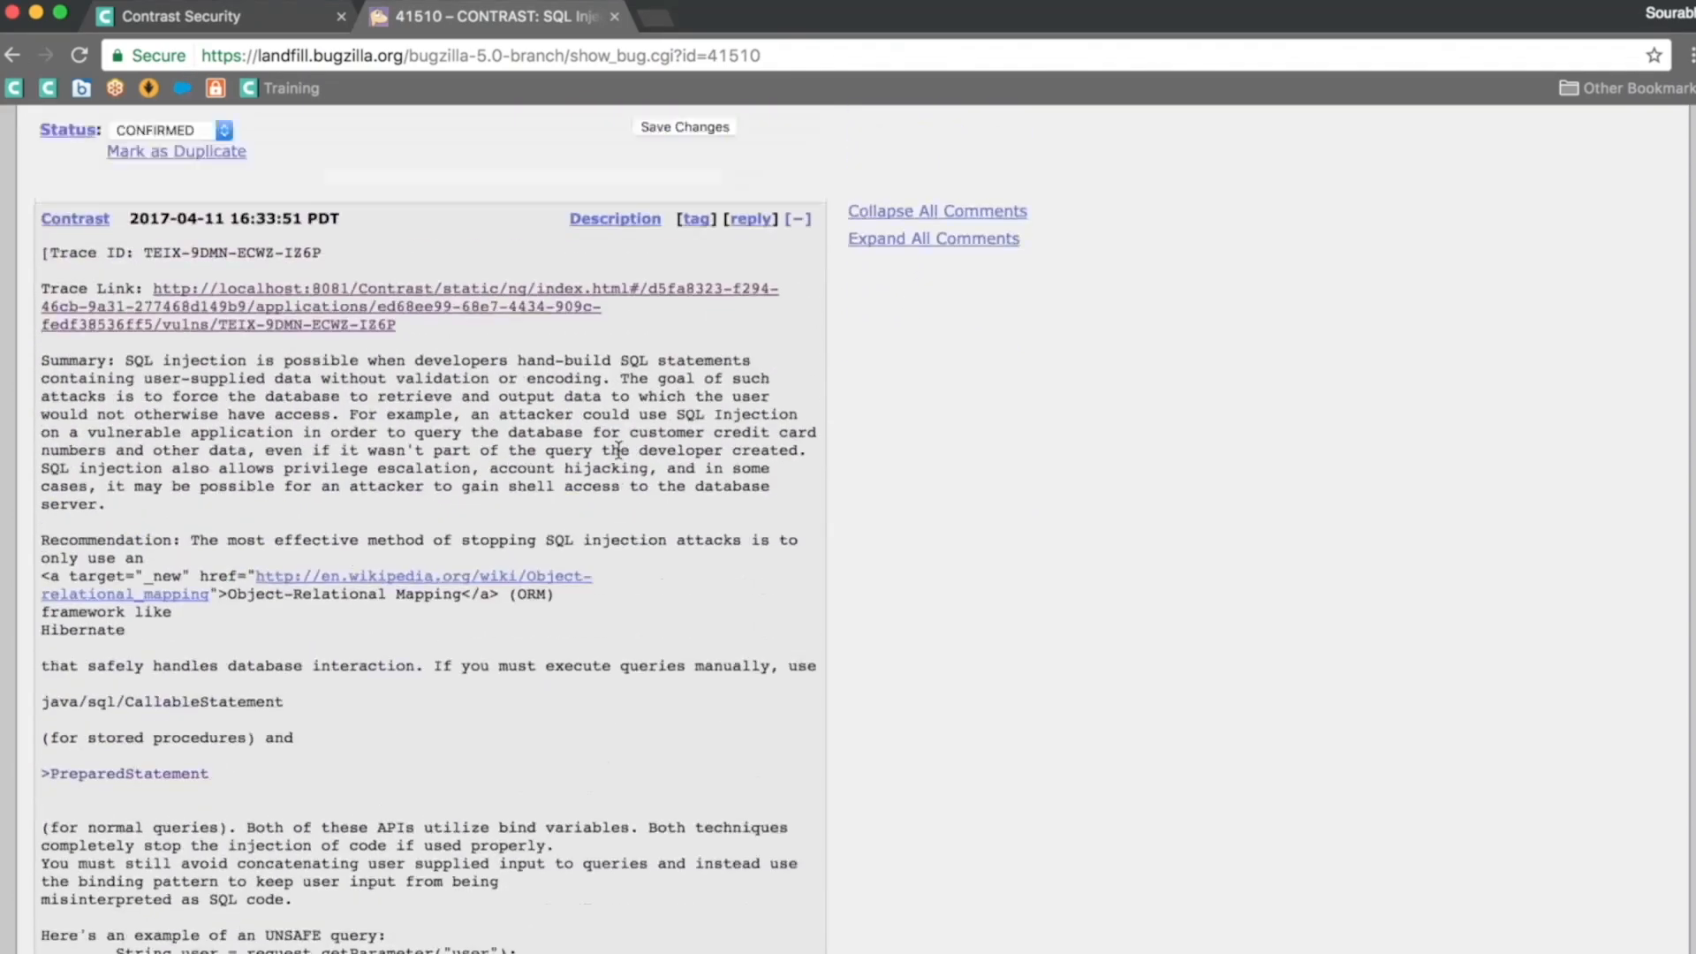
{"action": "scroll", "coordinate": [618, 491], "scroll_direction": "down", "scroll_amount": 1}
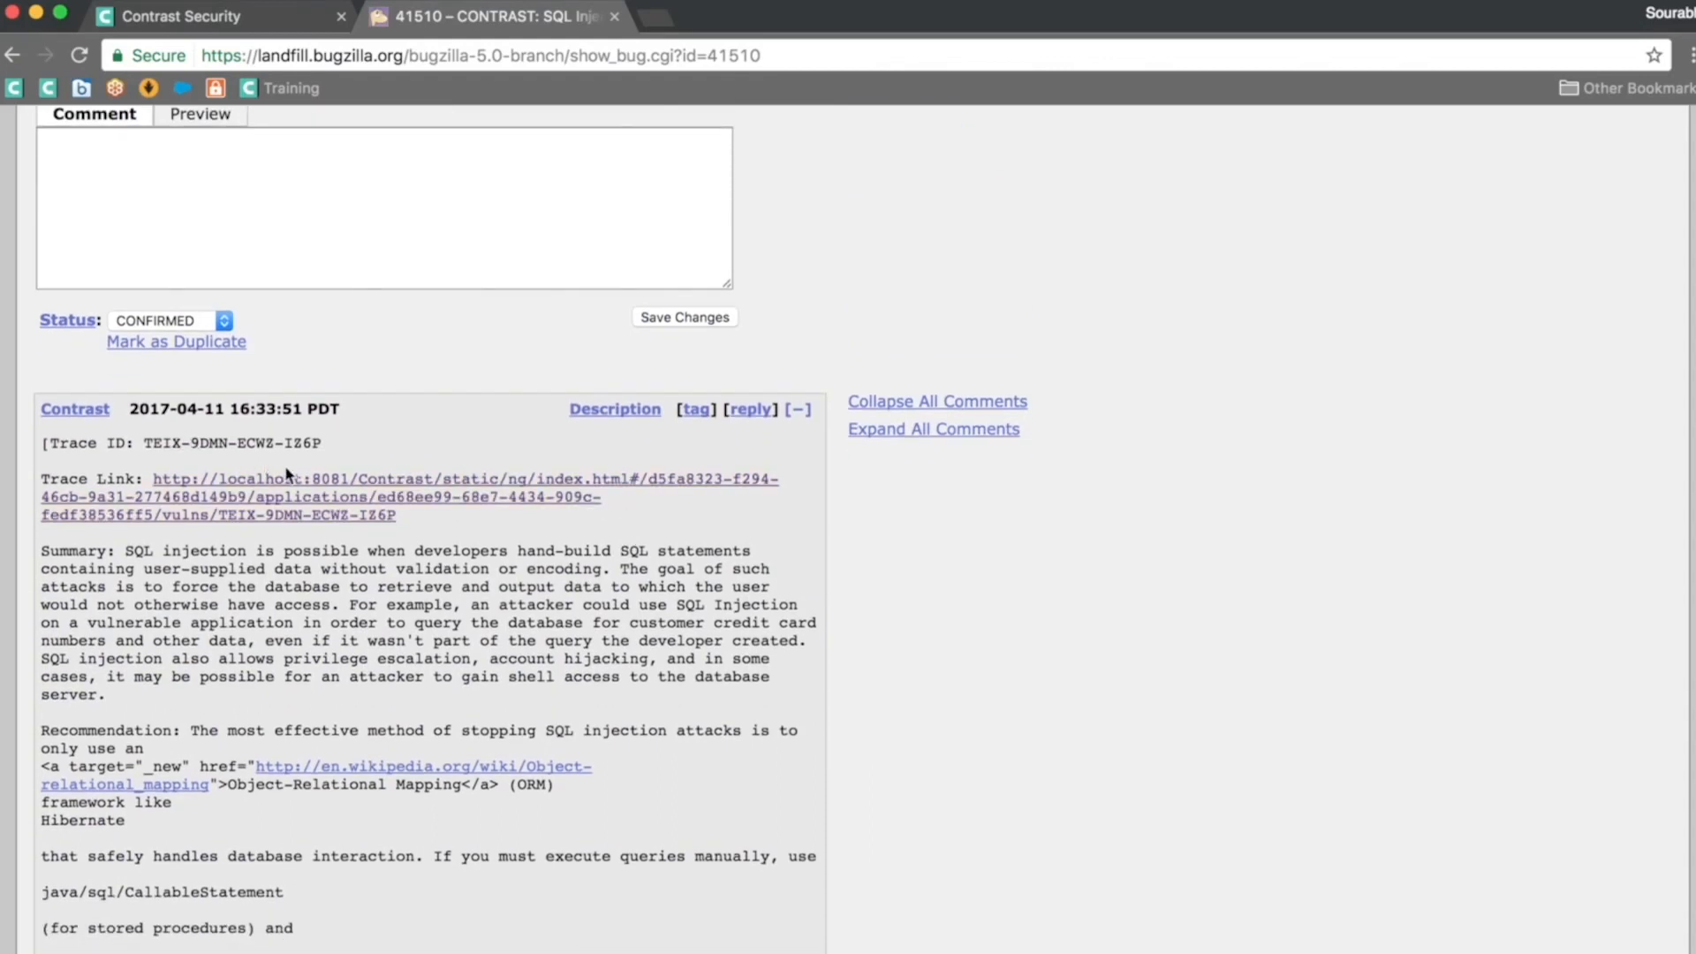
{"action": "scroll", "coordinate": [347, 591], "scroll_direction": "down", "scroll_amount": 2}
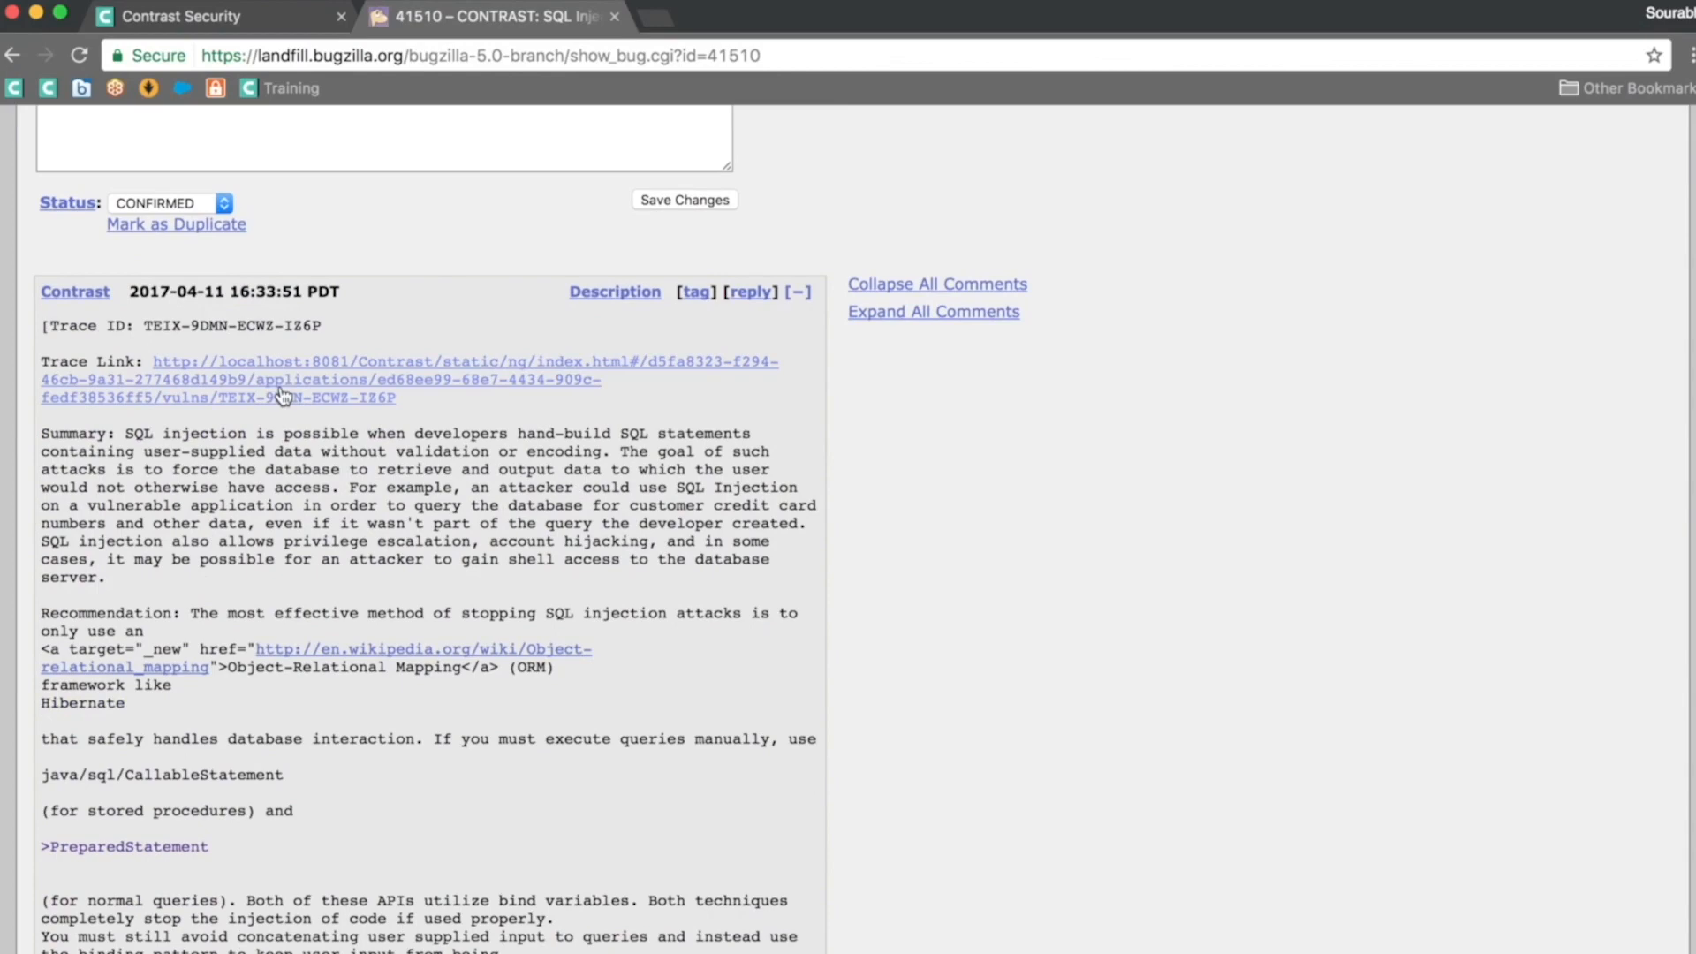
{"action": "scroll", "coordinate": [70, 447], "scroll_direction": "down", "scroll_amount": 1}
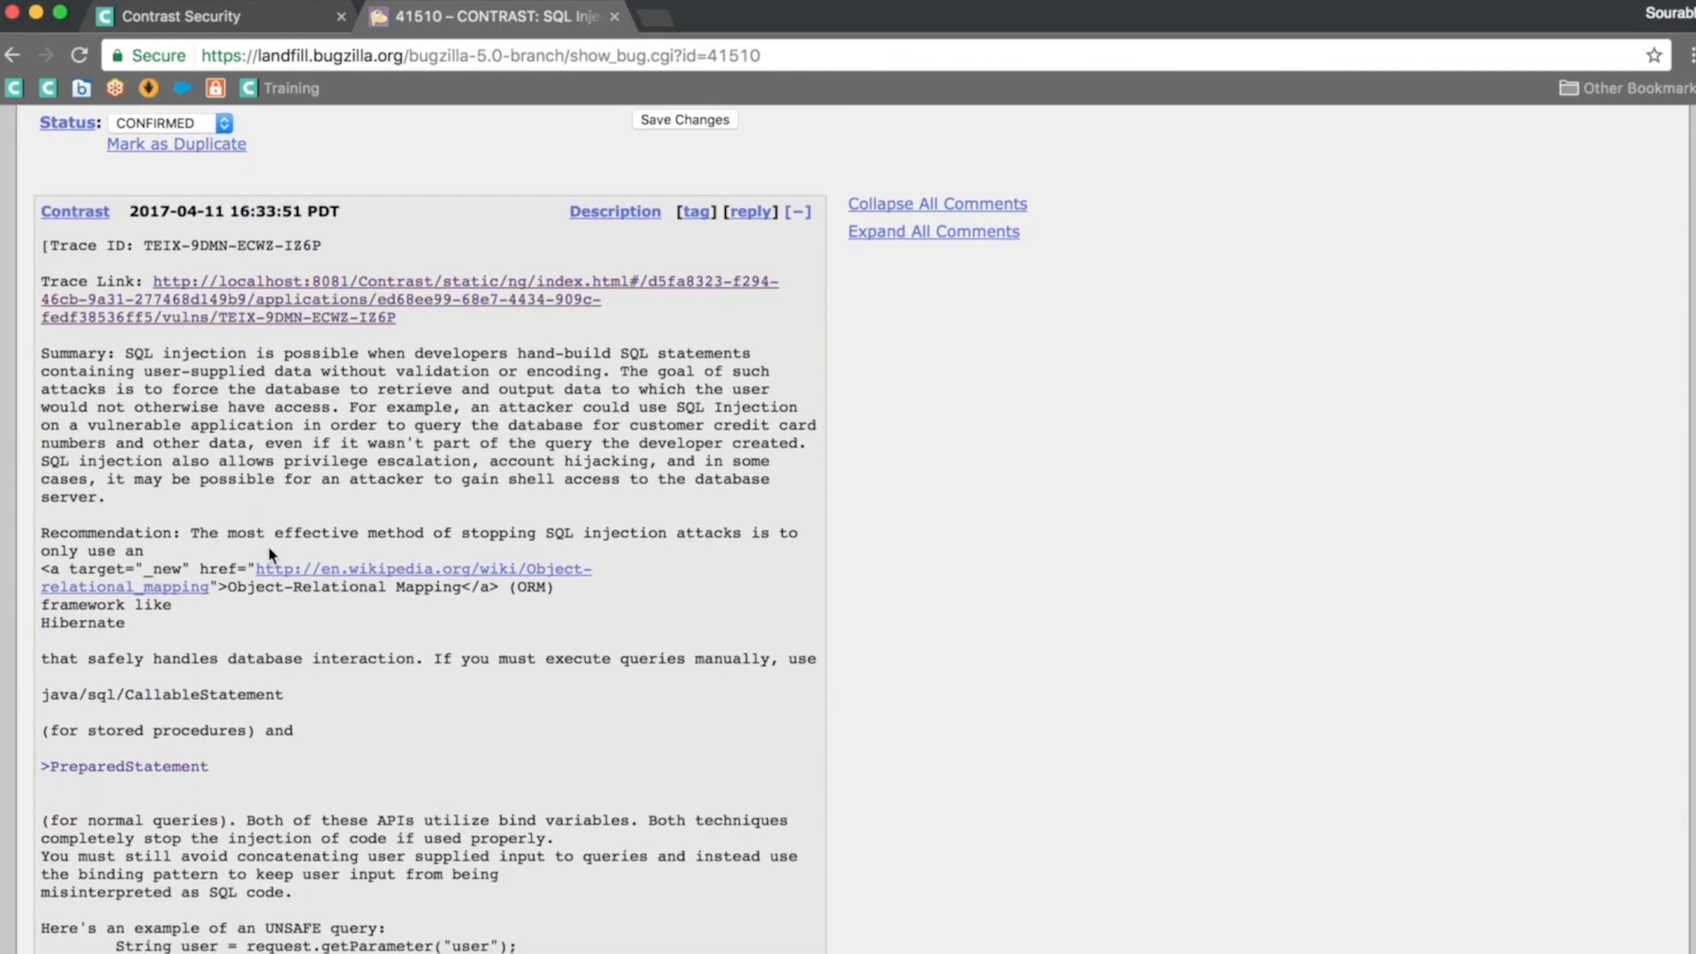
{"action": "scroll", "coordinate": [340, 444], "scroll_direction": "down", "scroll_amount": 4}
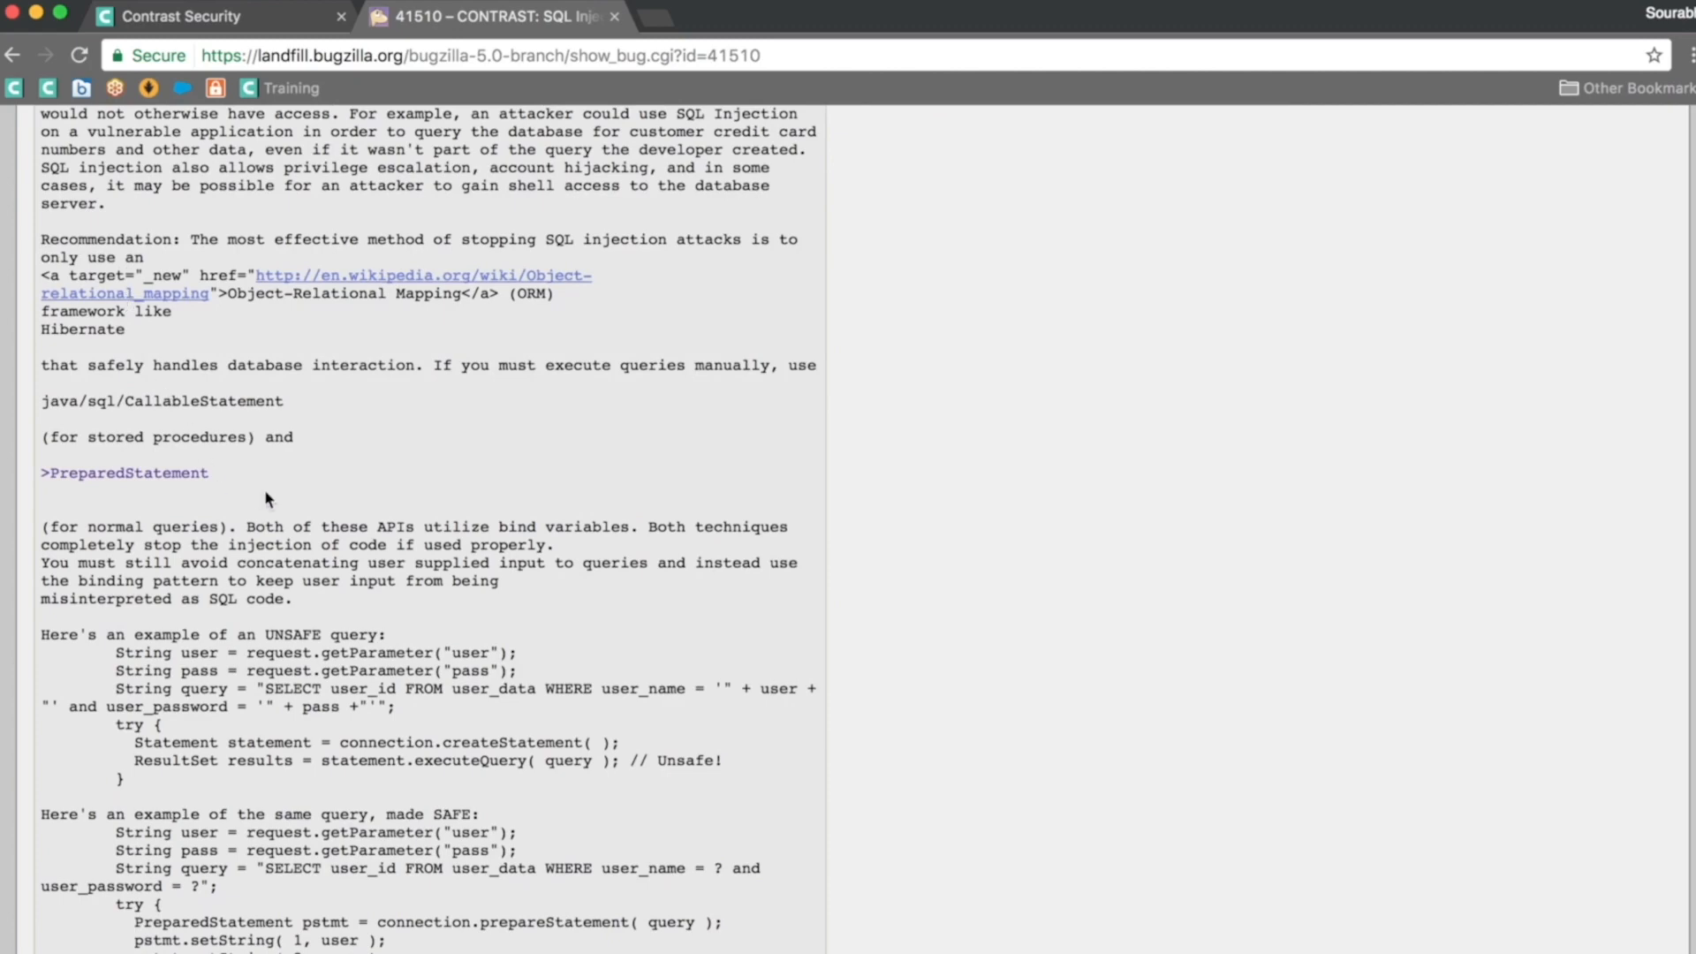
{"action": "scroll", "coordinate": [264, 489], "scroll_direction": "down", "scroll_amount": 11}
{"action": "scroll", "coordinate": [265, 490], "scroll_direction": "down", "scroll_amount": 1}
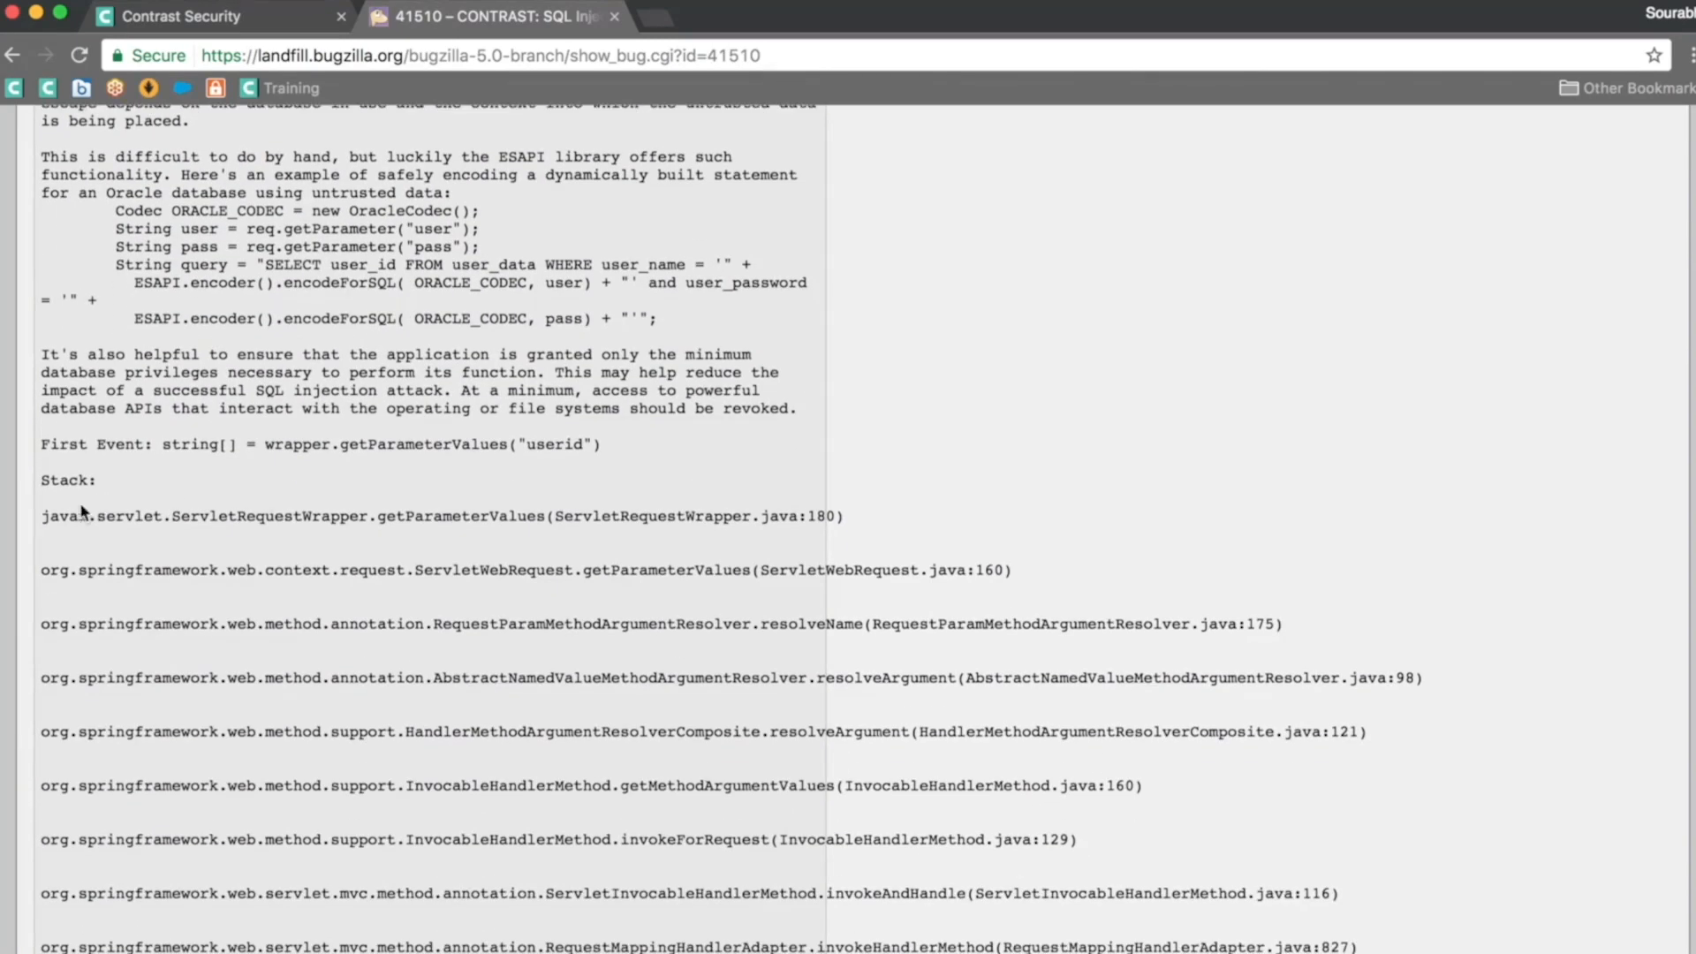
Step: Review the stack trace in Bugzilla bug 41510's comment, then return to the top
{"action": "scroll", "coordinate": [80, 508], "scroll_direction": "down", "scroll_amount": 15}
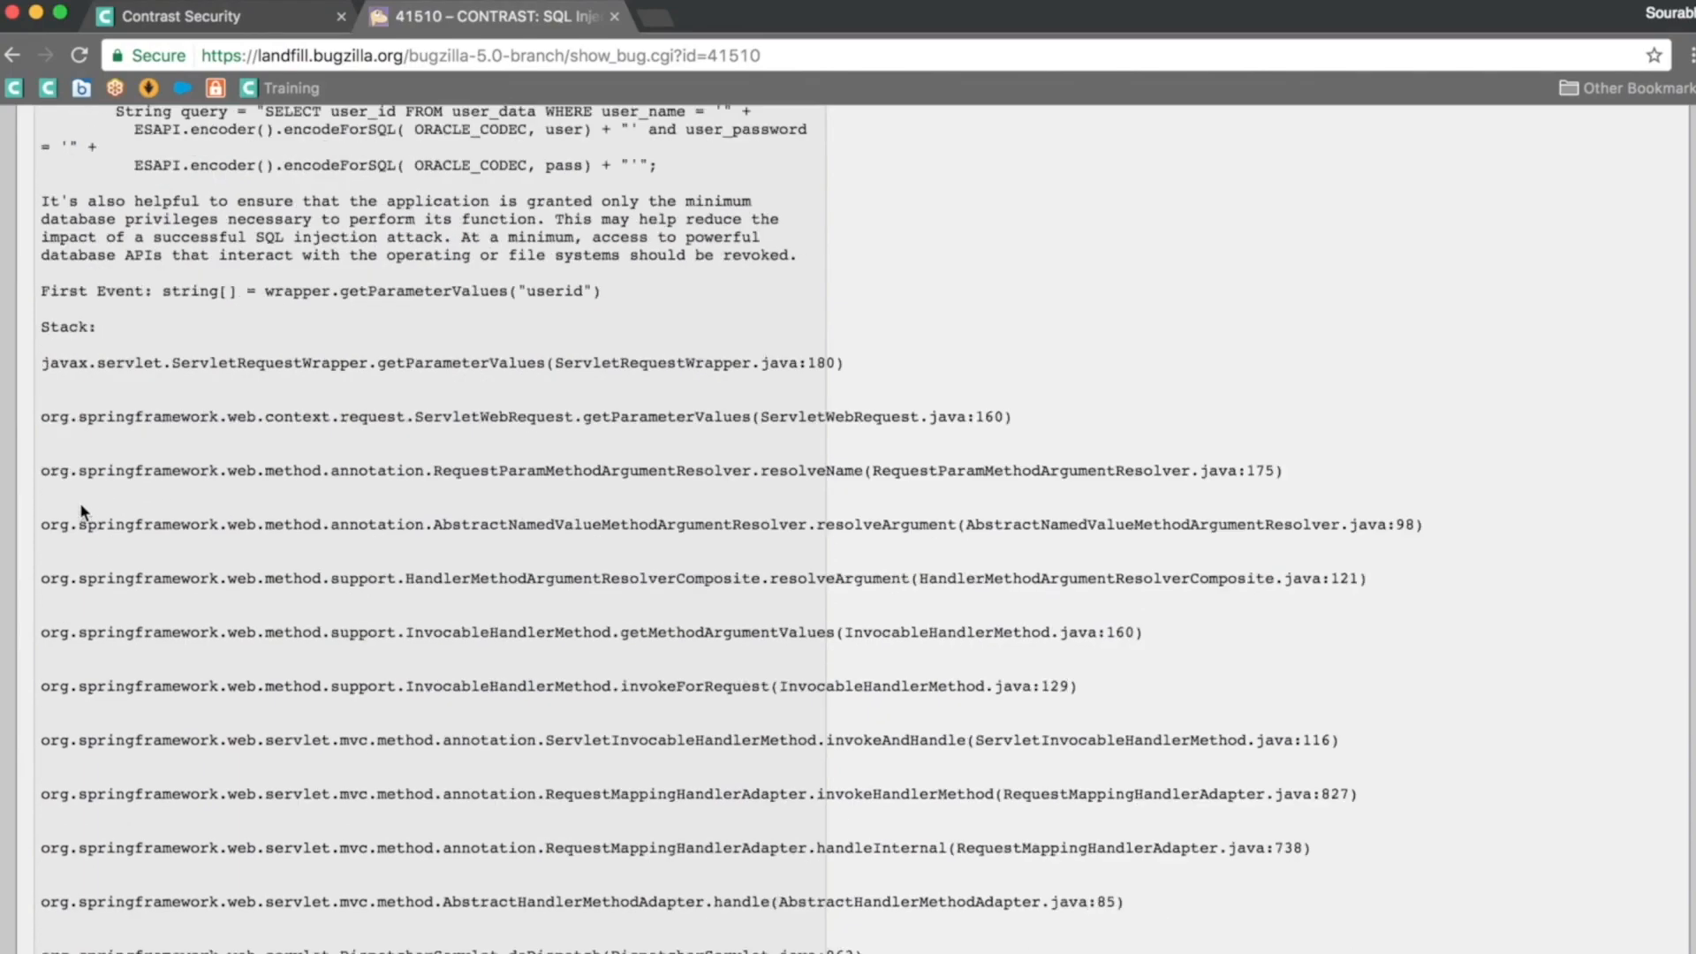
{"action": "scroll", "coordinate": [81, 505], "scroll_direction": "down", "scroll_amount": 20}
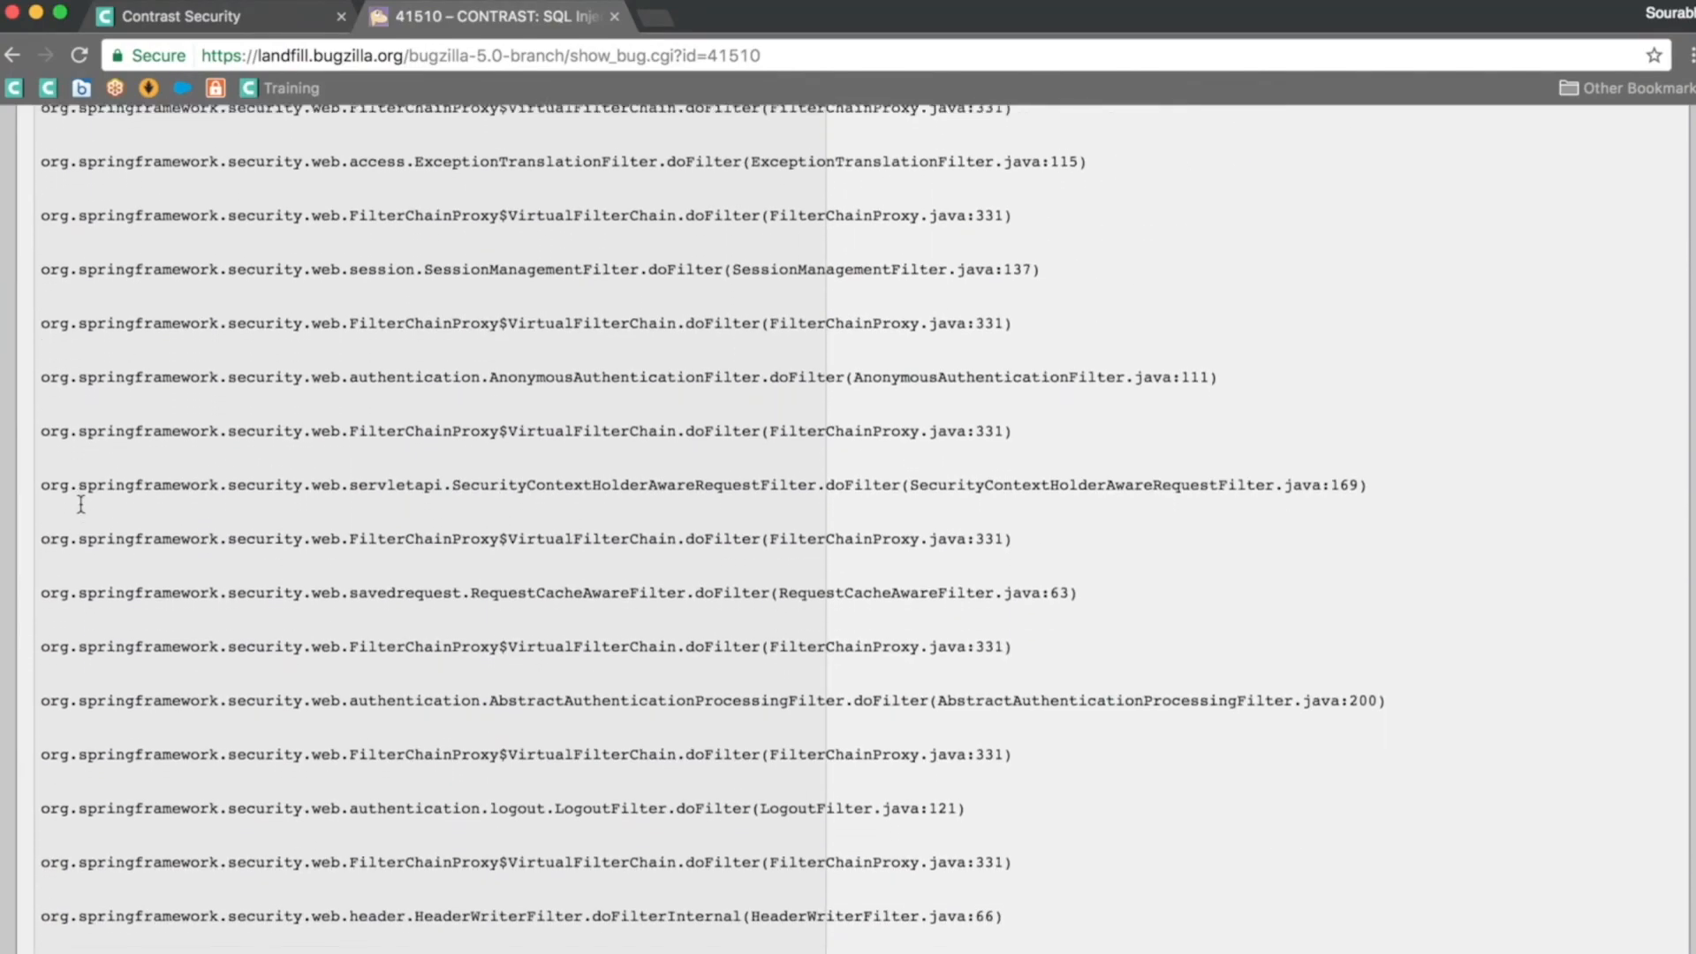
{"action": "scroll", "coordinate": [80, 505], "scroll_direction": "down", "scroll_amount": 20}
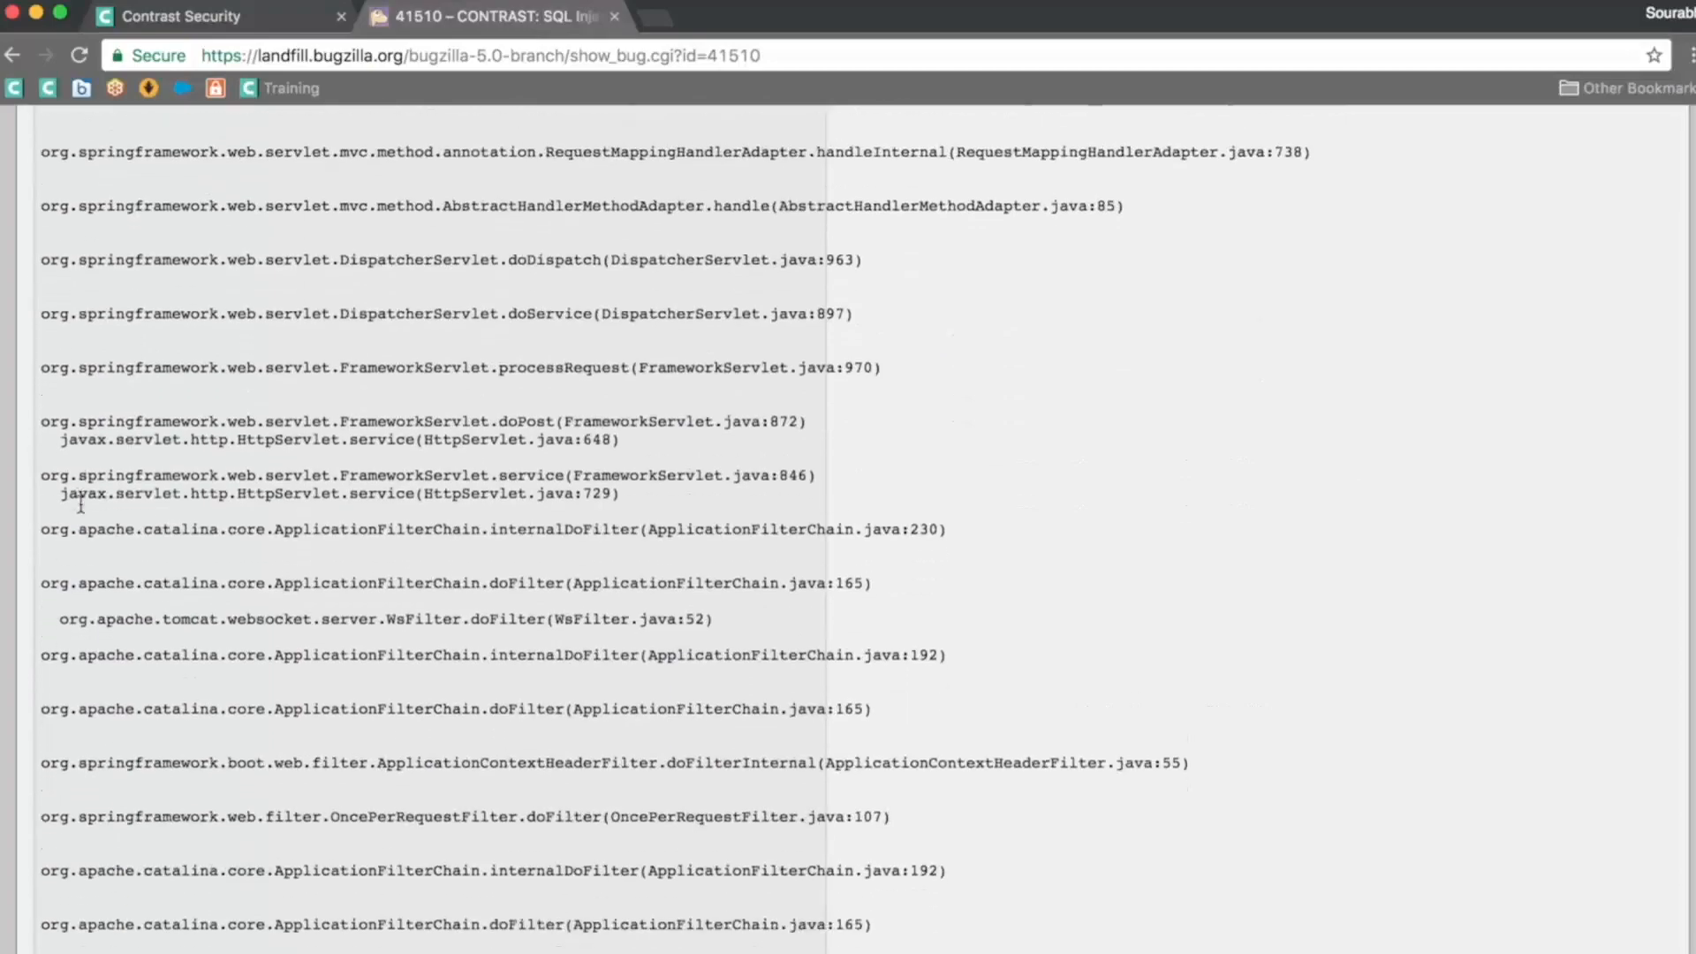
{"action": "scroll", "coordinate": [81, 500], "scroll_direction": "down", "scroll_amount": 20}
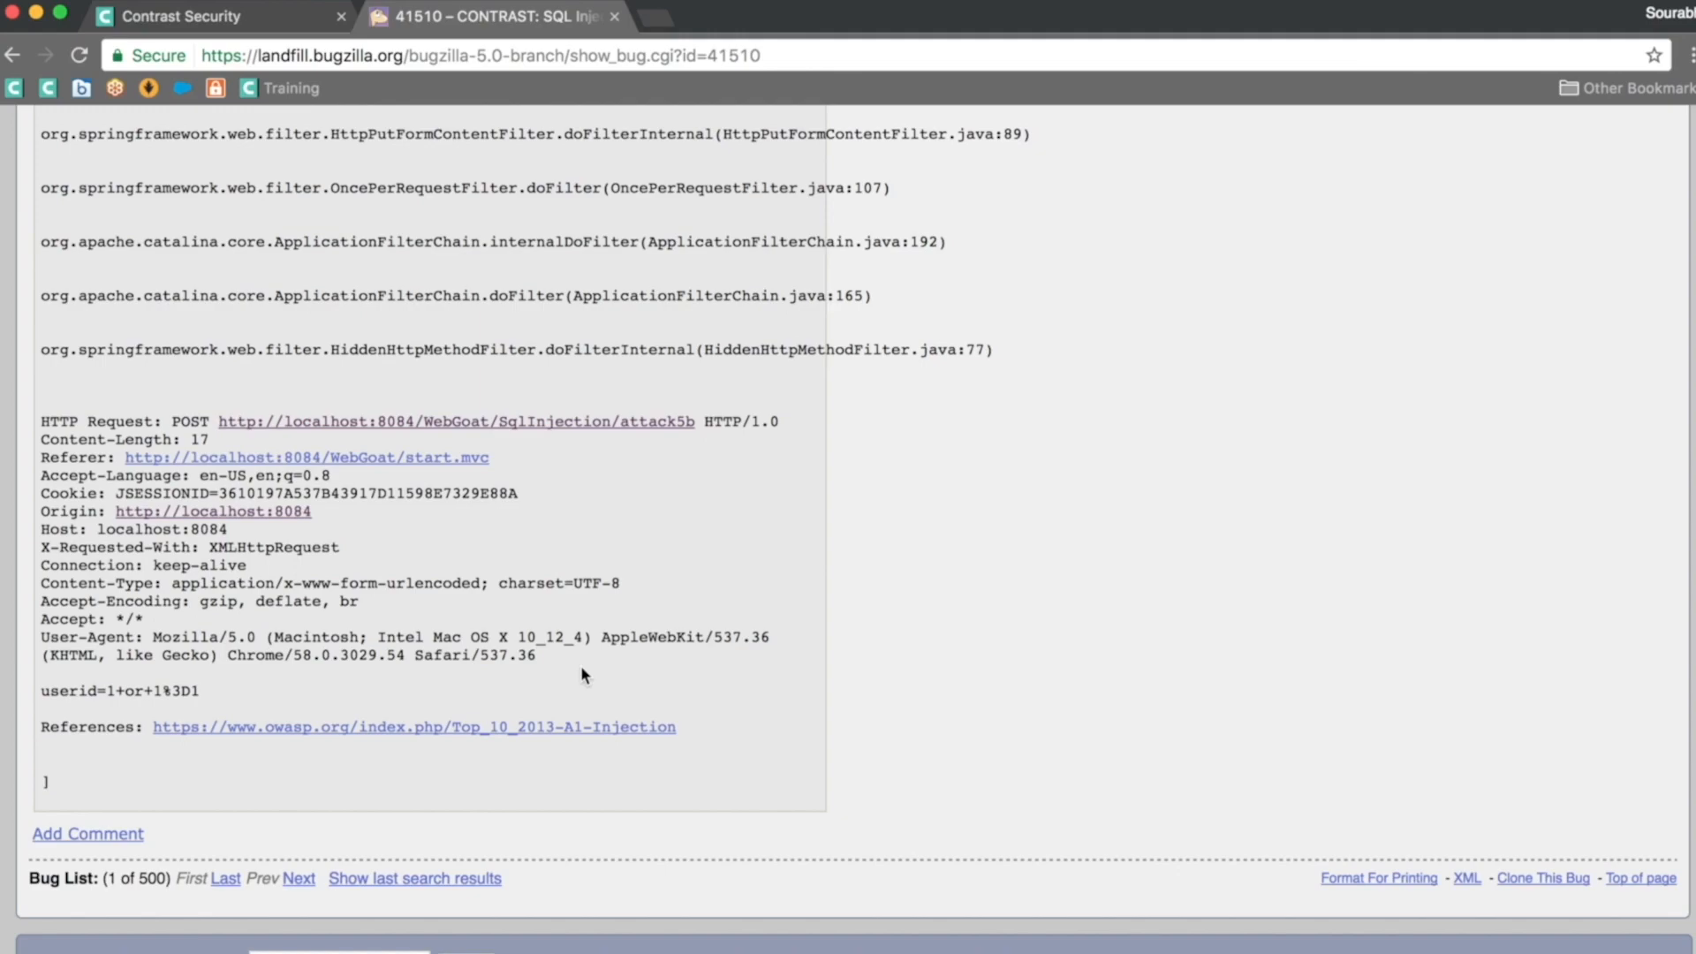
{"action": "scroll", "coordinate": [581, 676], "scroll_direction": "up", "scroll_amount": 15}
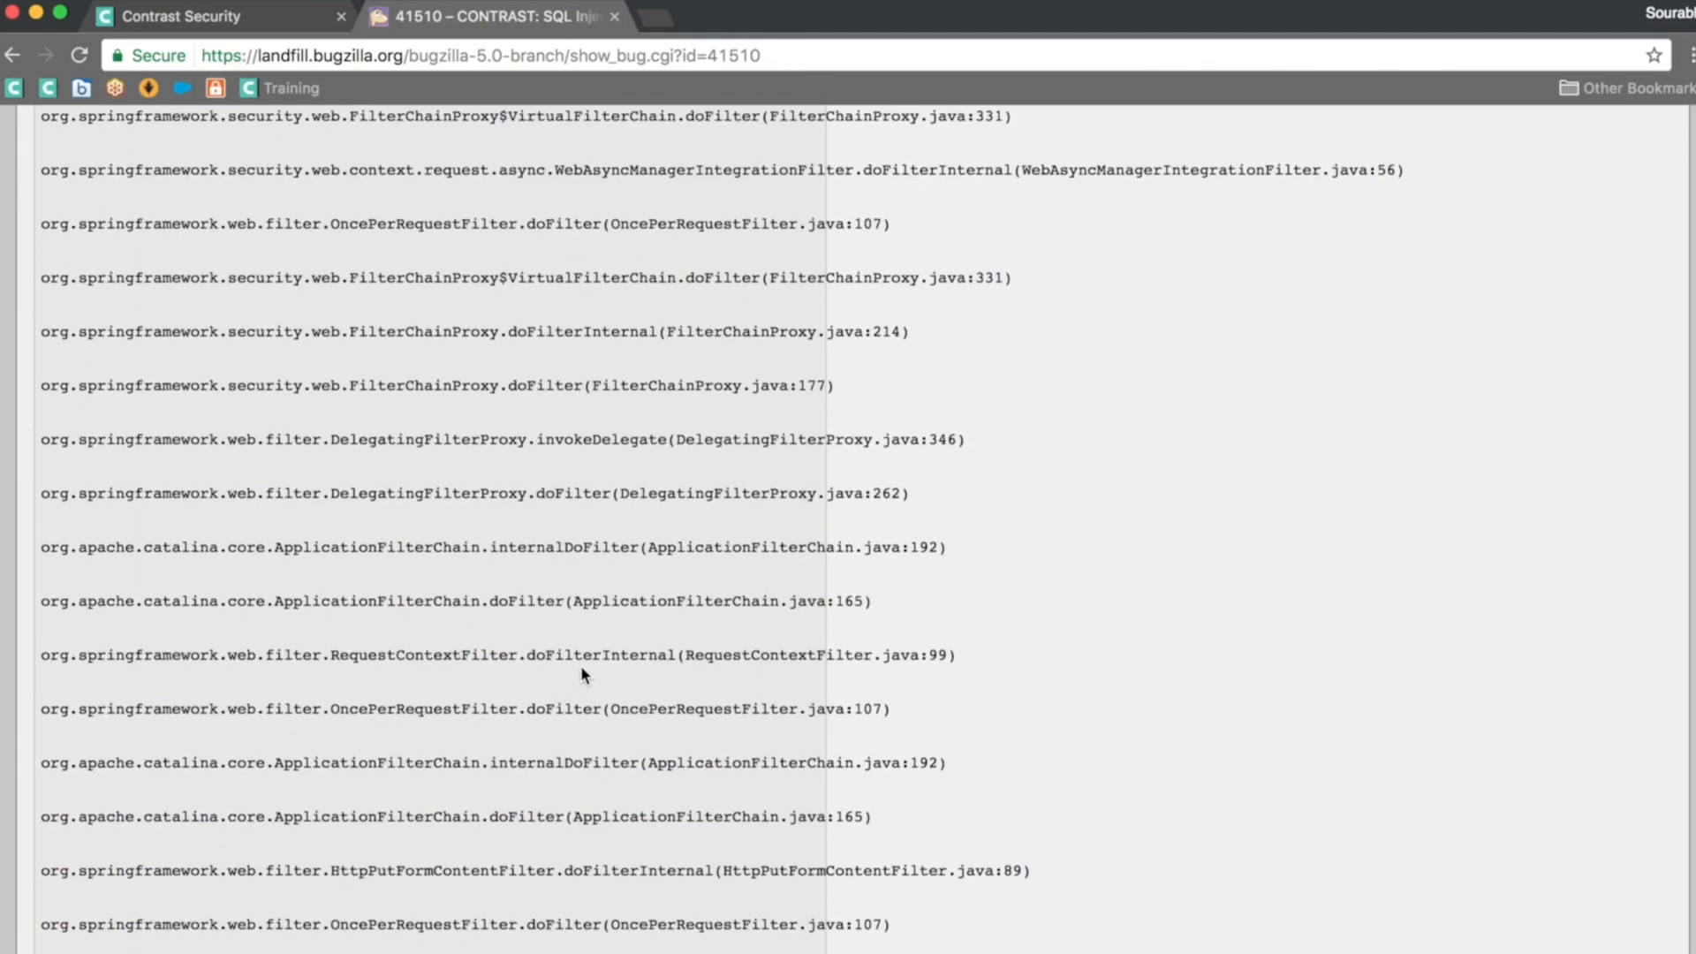
{"action": "scroll", "coordinate": [581, 665], "scroll_direction": "up", "scroll_amount": 15}
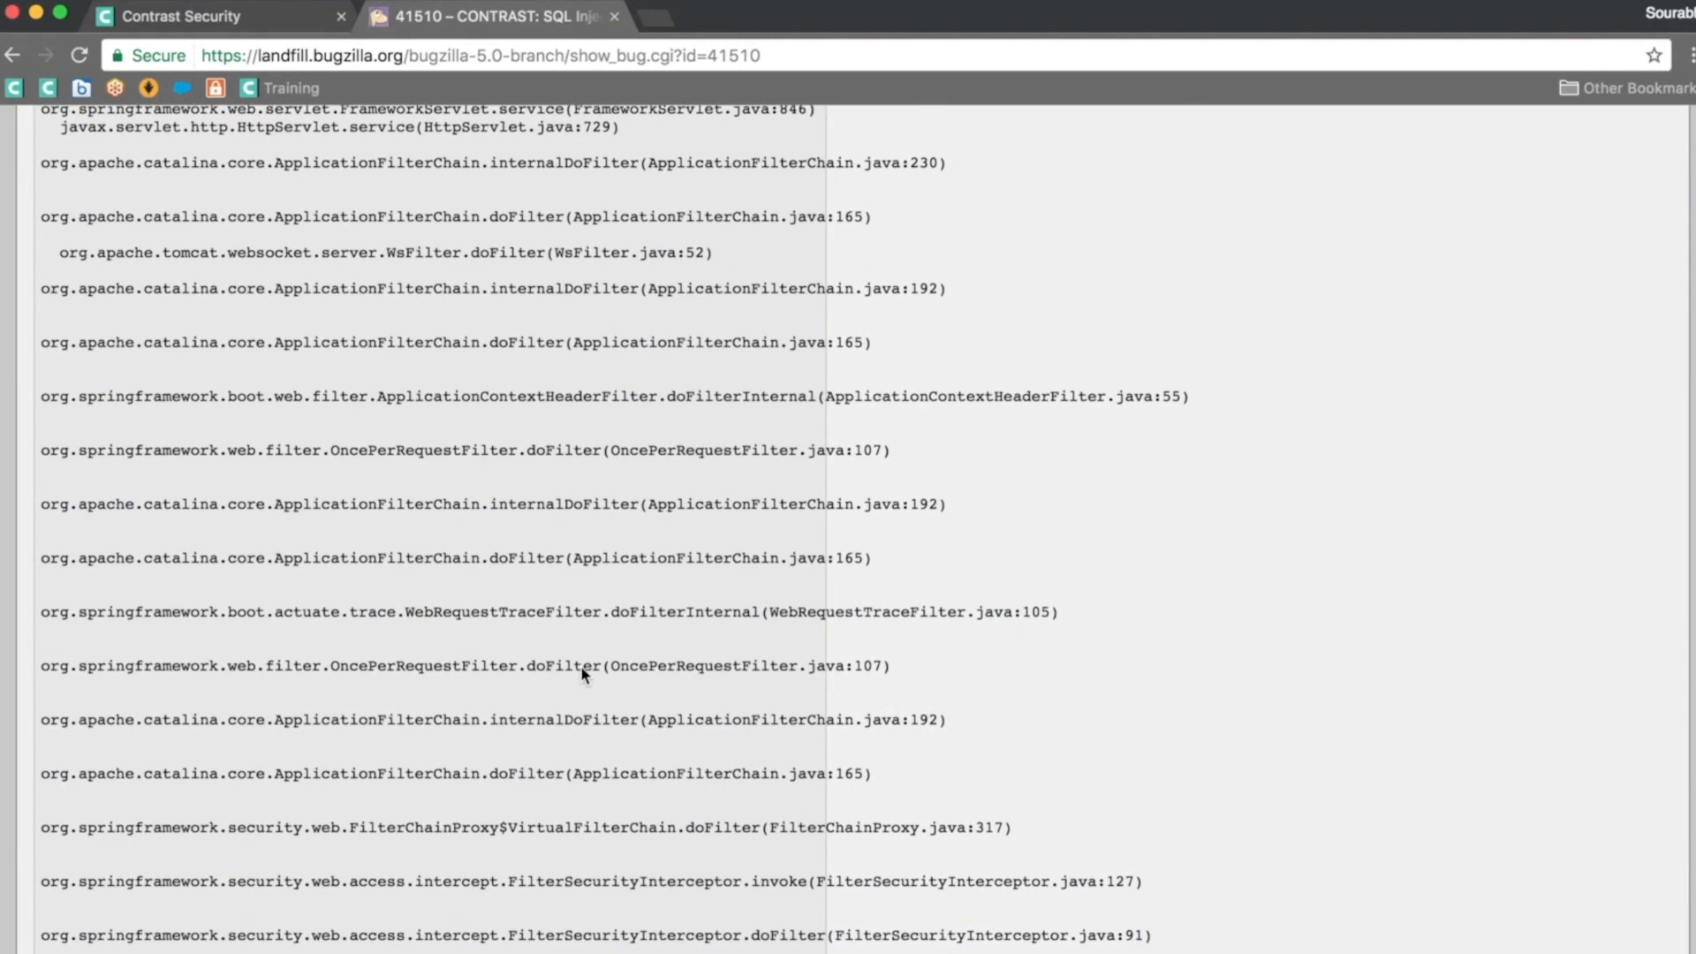
{"action": "scroll", "coordinate": [581, 665], "scroll_direction": "up", "scroll_amount": 15}
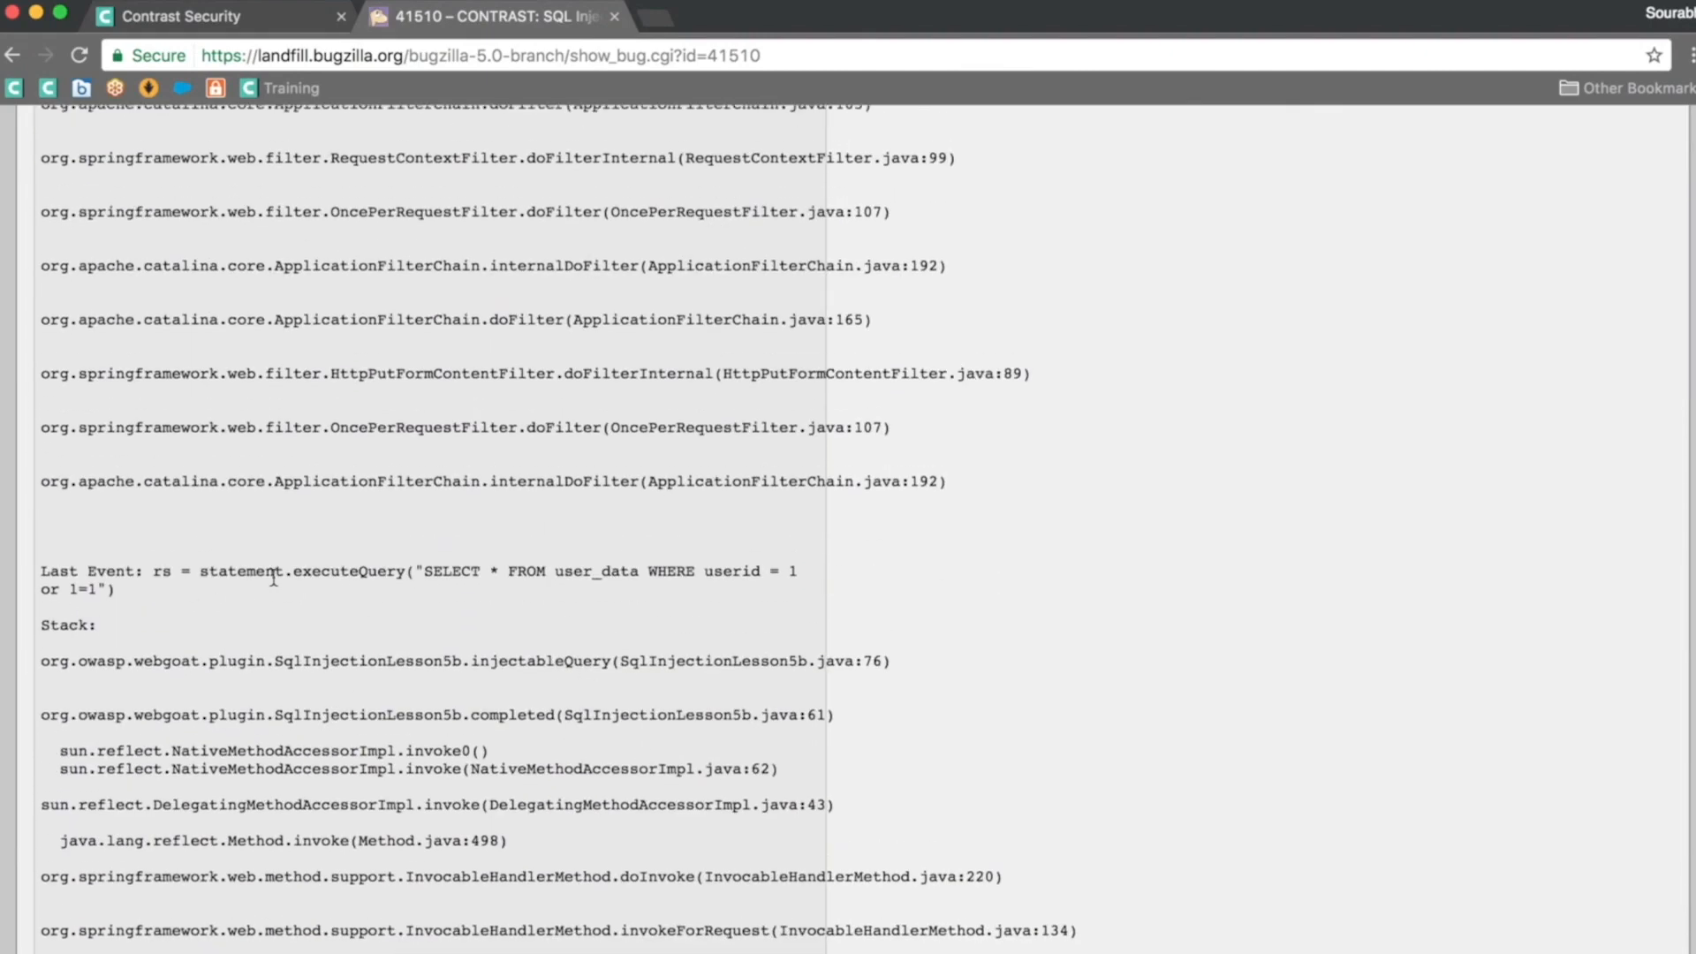
{"action": "scroll", "coordinate": [295, 571], "scroll_direction": "up", "scroll_amount": 4}
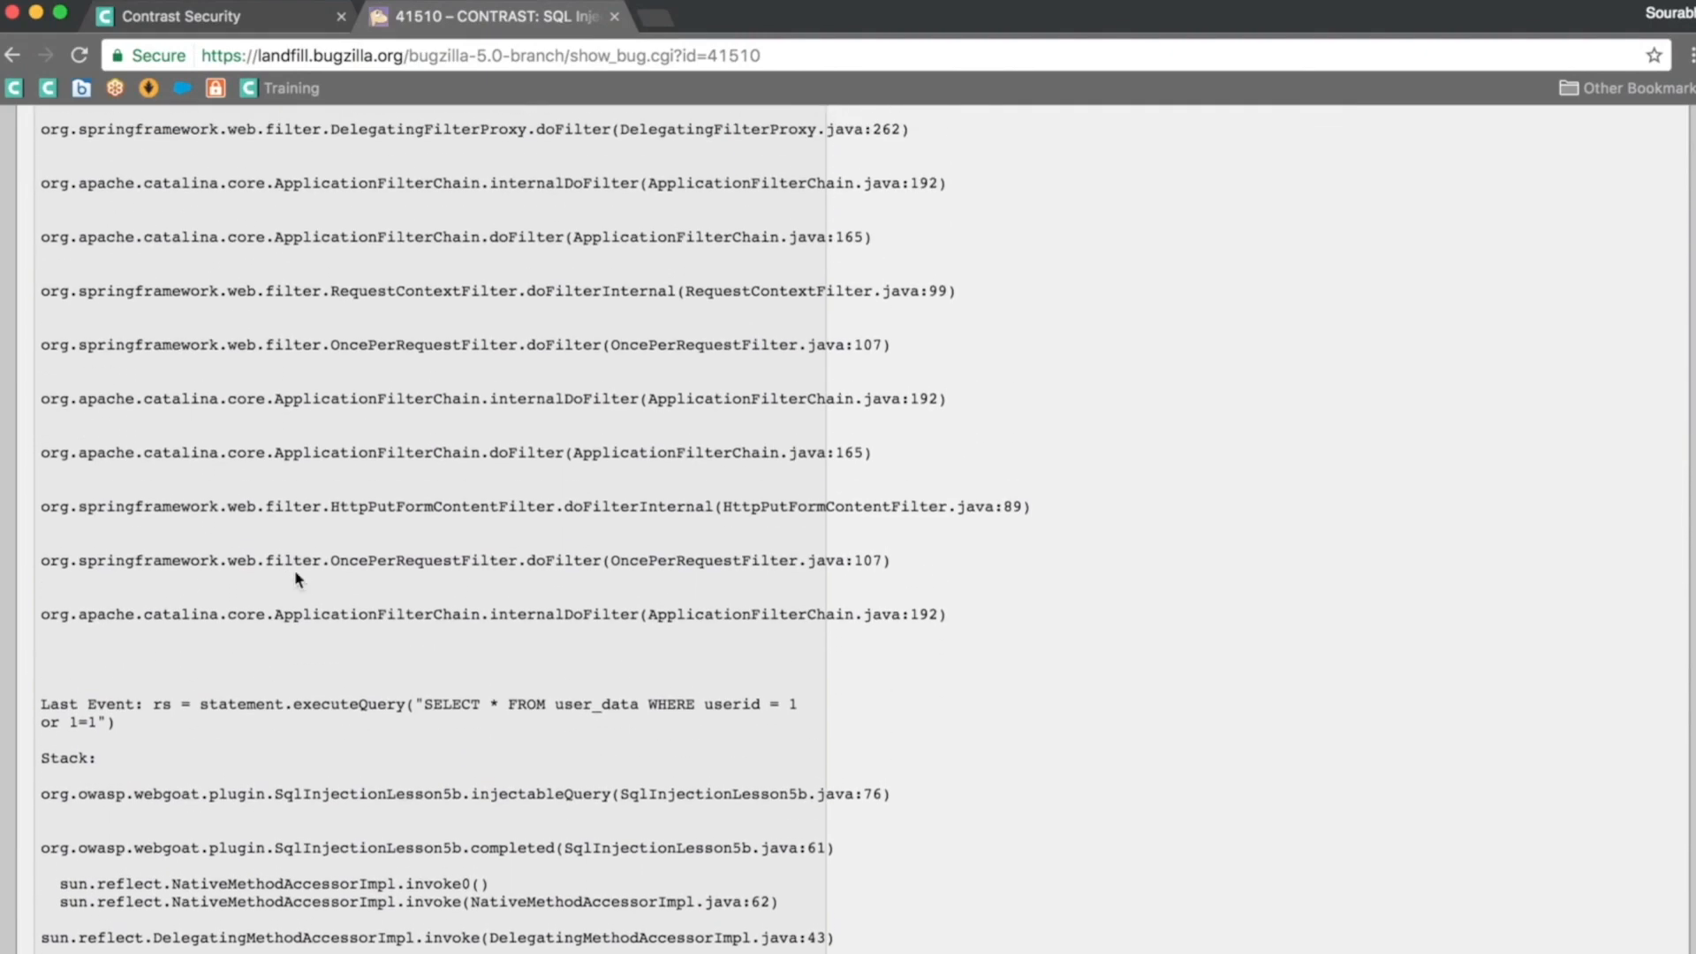
{"action": "scroll", "coordinate": [294, 570], "scroll_direction": "up", "scroll_amount": 20}
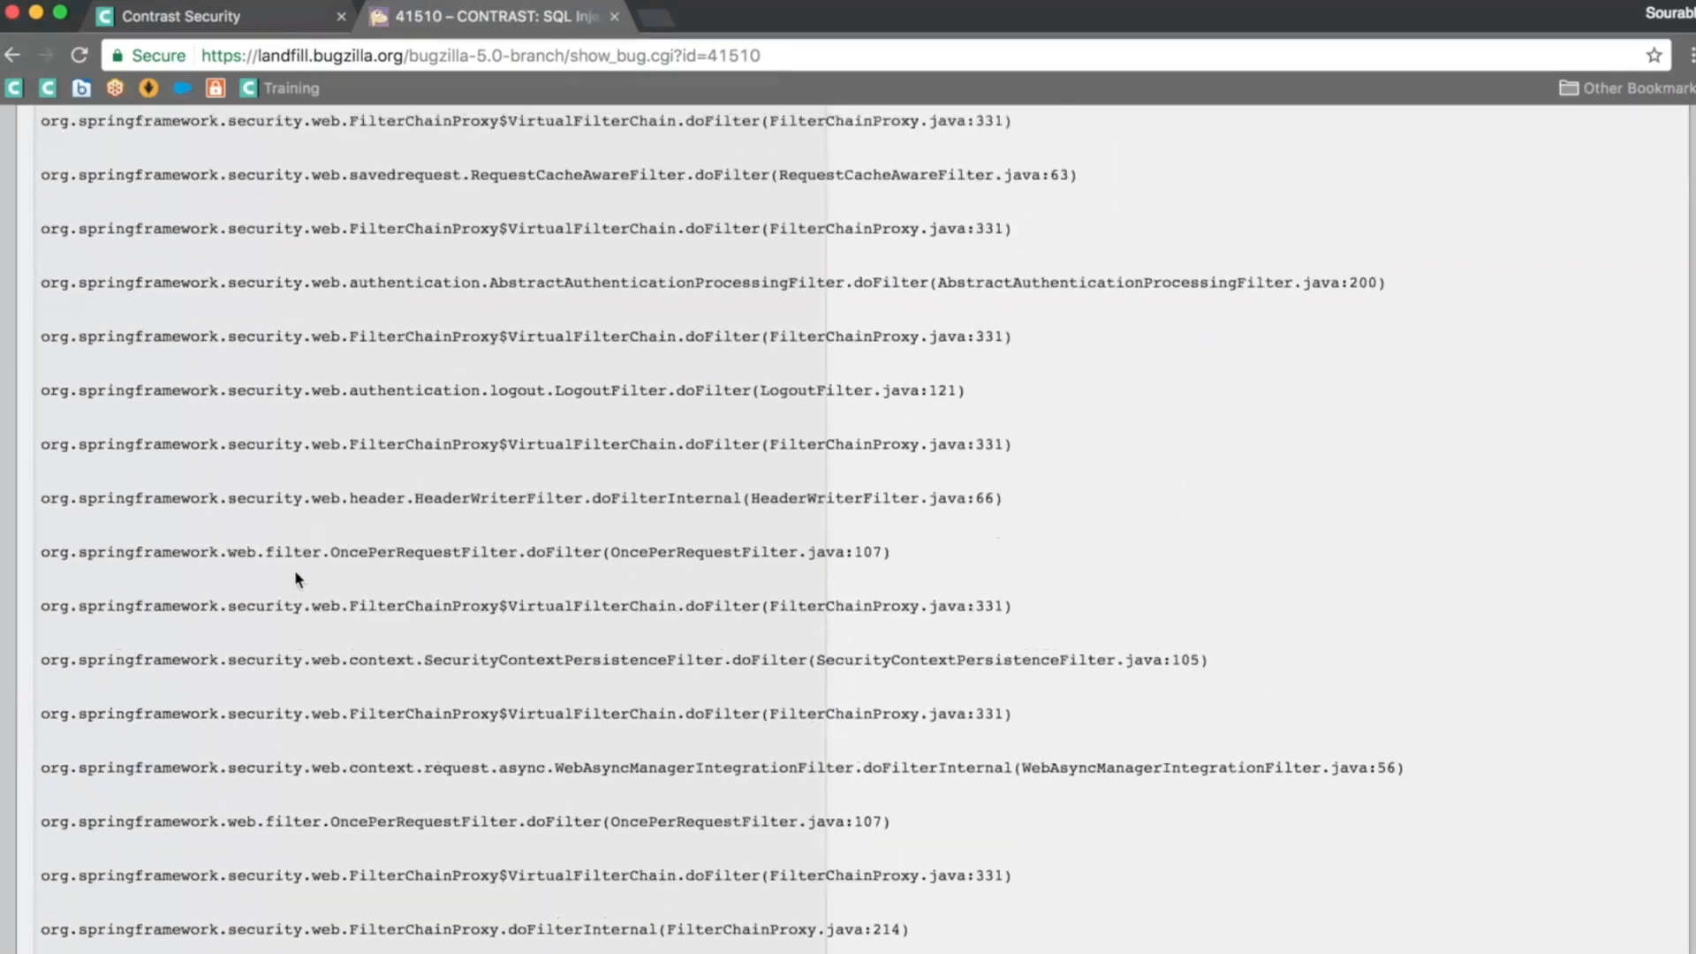
{"action": "scroll", "coordinate": [294, 570], "scroll_direction": "up", "scroll_amount": 2}
{"action": "scroll", "coordinate": [294, 569], "scroll_direction": "up", "scroll_amount": 20}
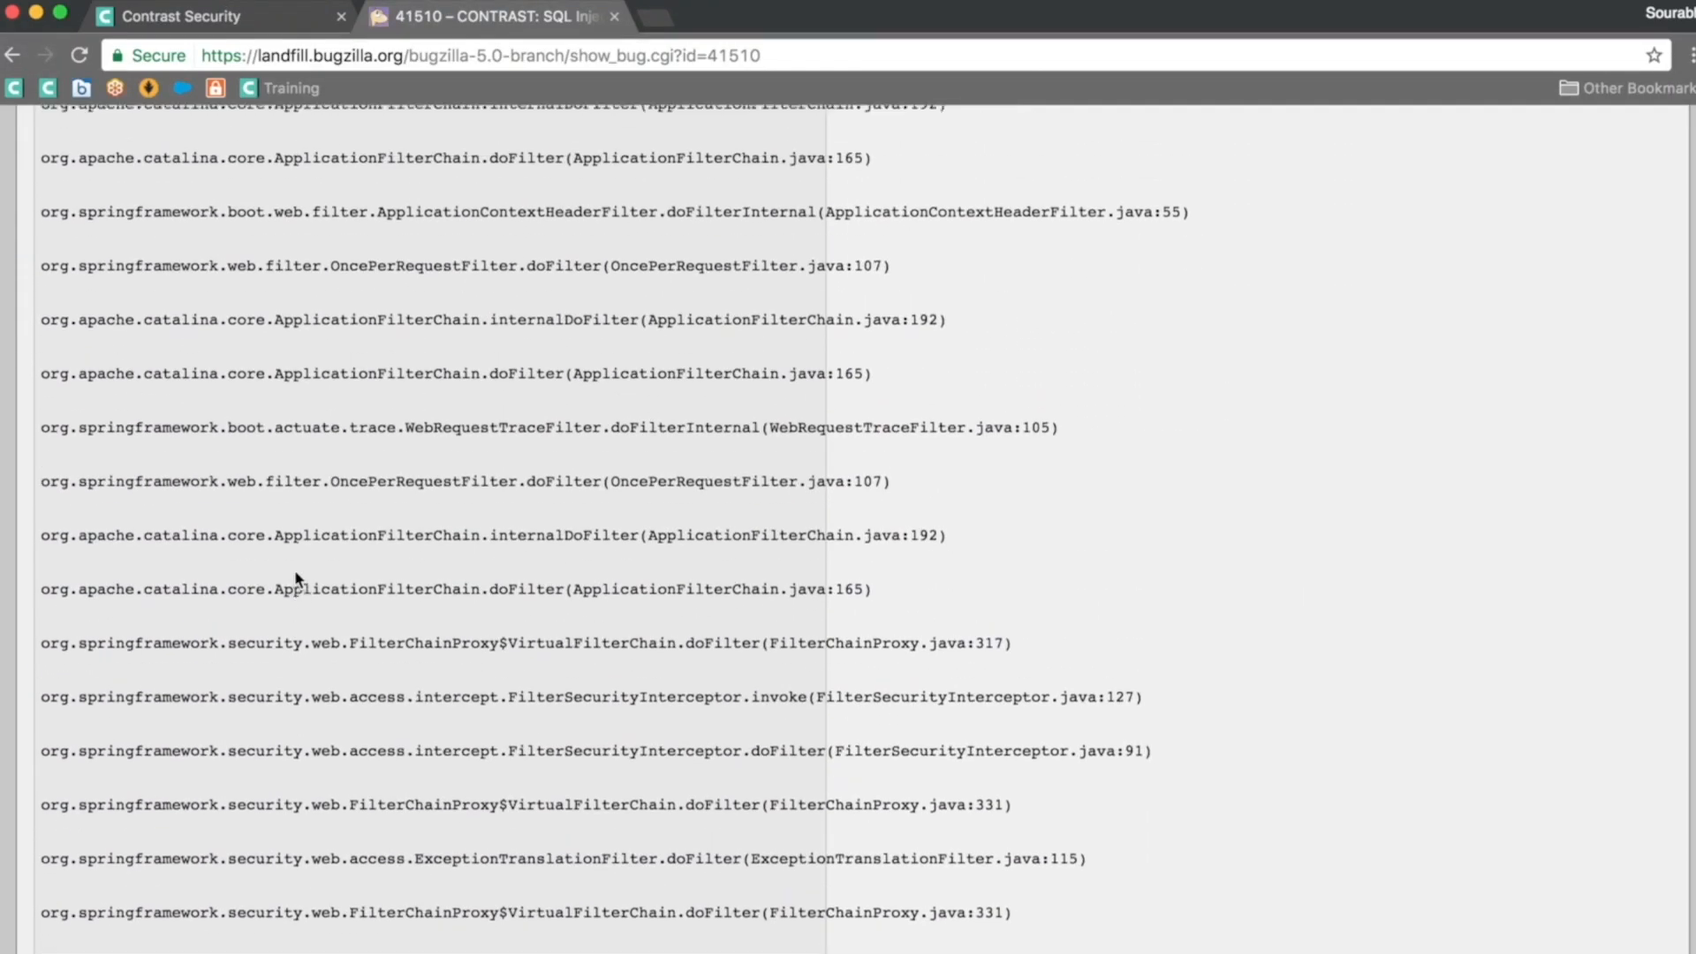
{"action": "scroll", "coordinate": [295, 569], "scroll_direction": "up", "scroll_amount": 20}
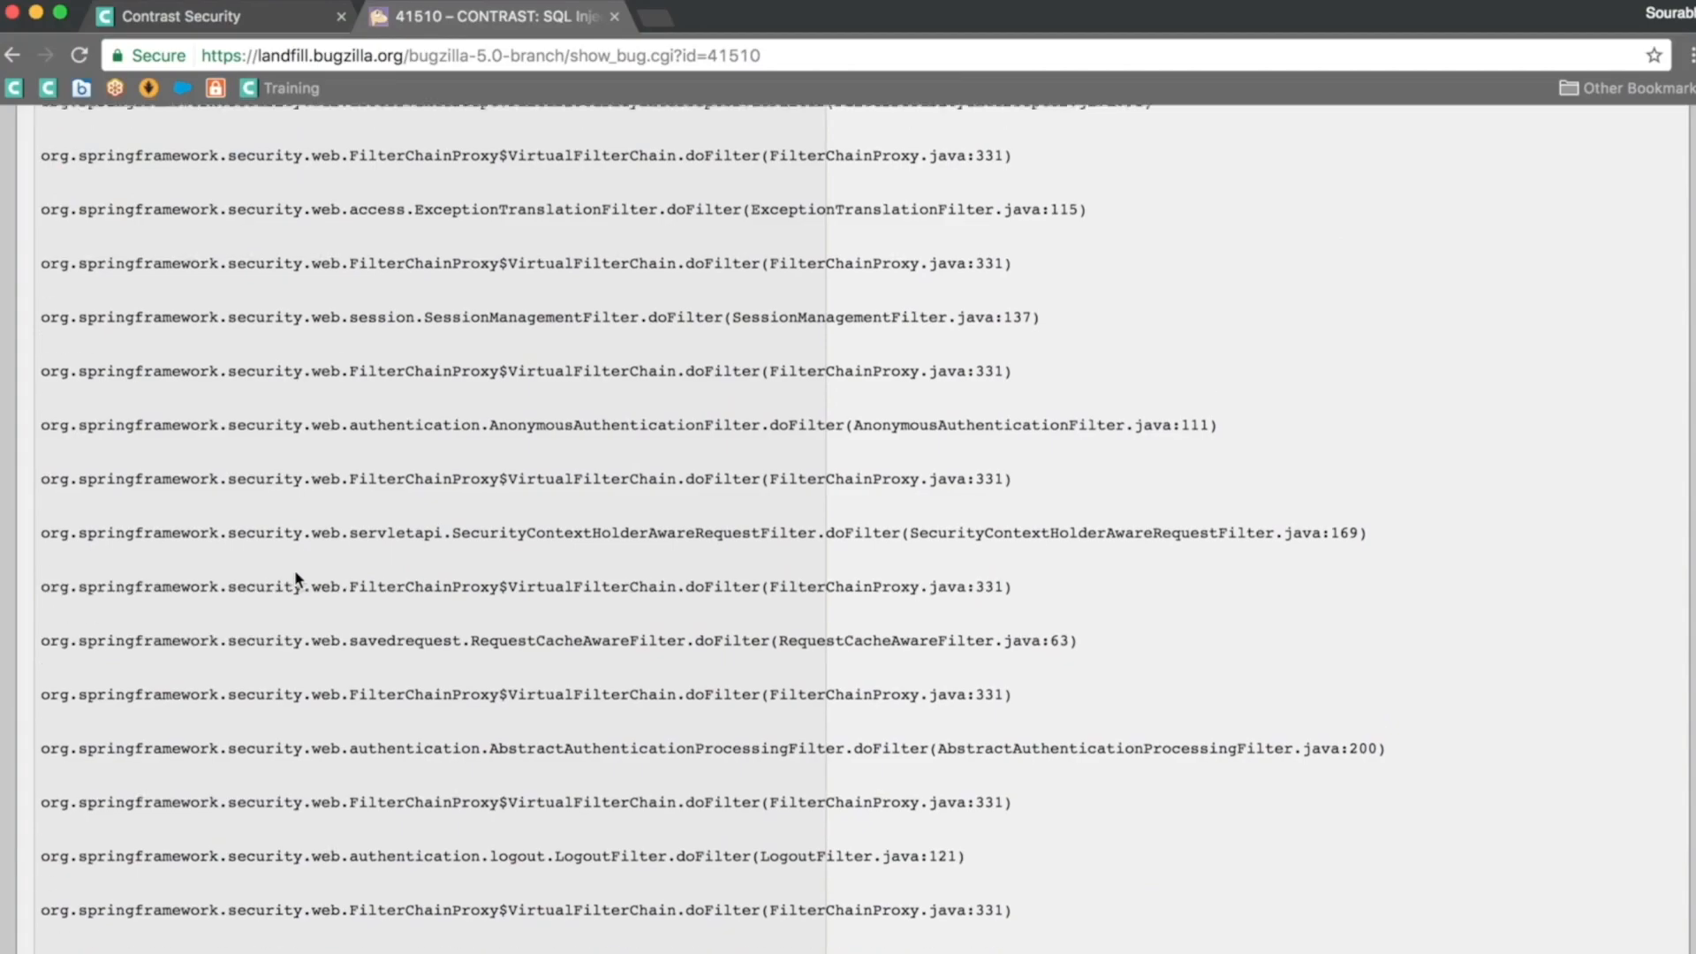
{"action": "scroll", "coordinate": [296, 578], "scroll_direction": "up", "scroll_amount": 20}
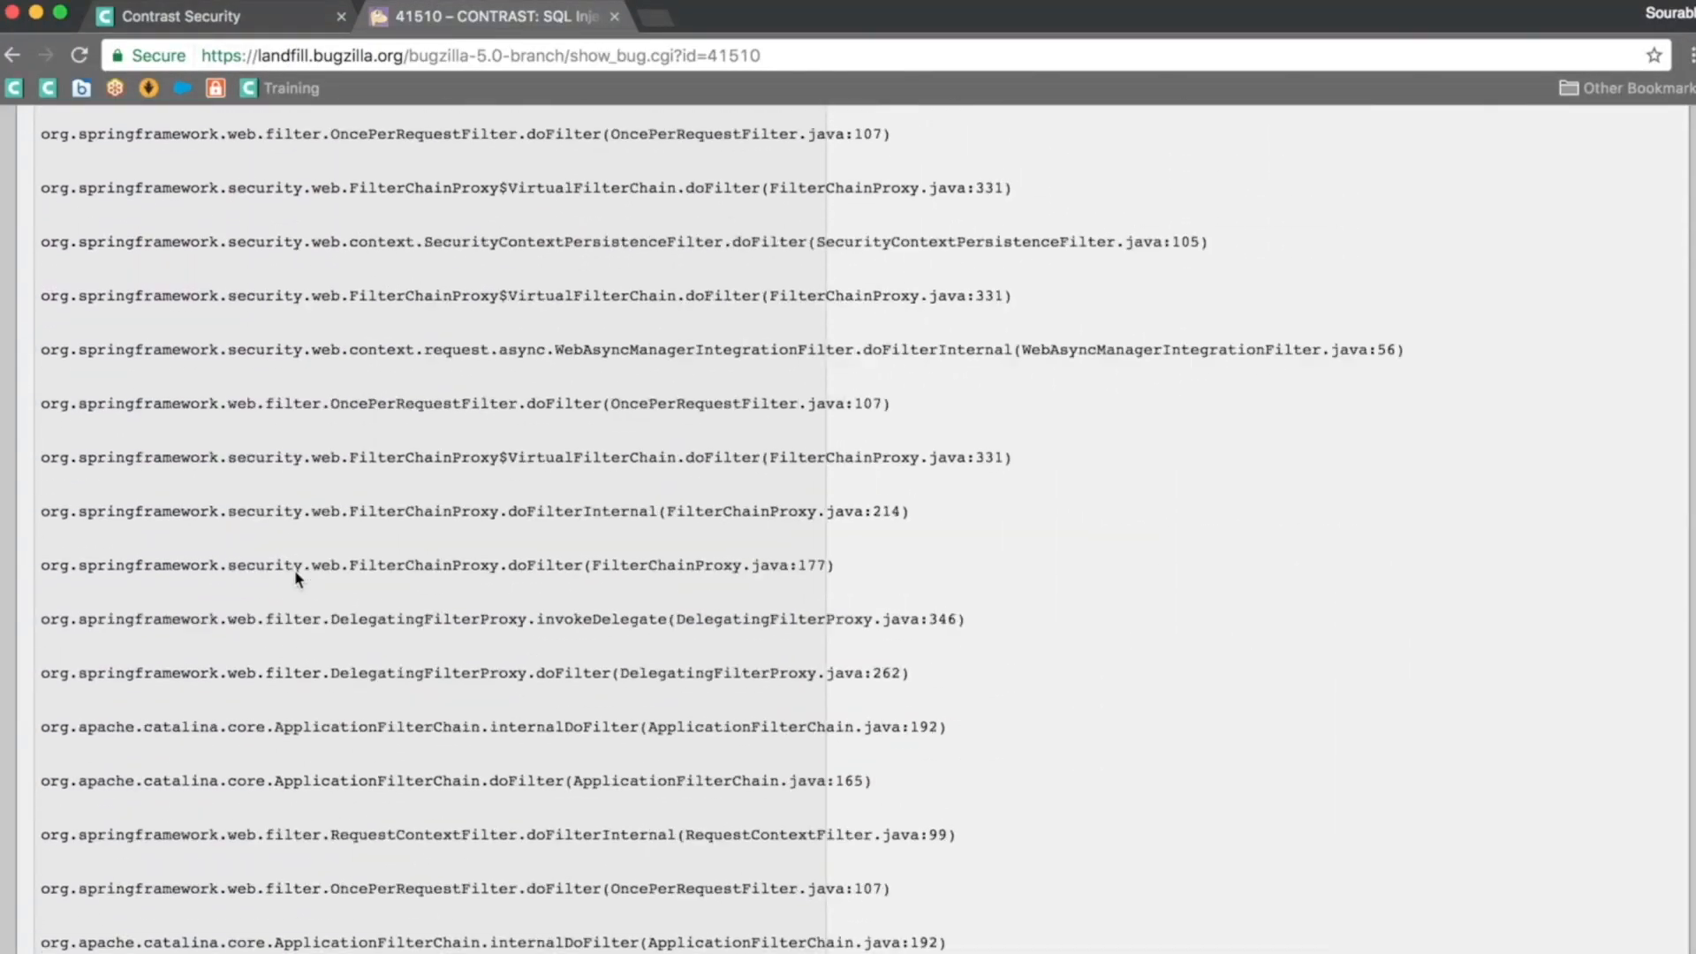
{"action": "scroll", "coordinate": [296, 579], "scroll_direction": "up", "scroll_amount": 20}
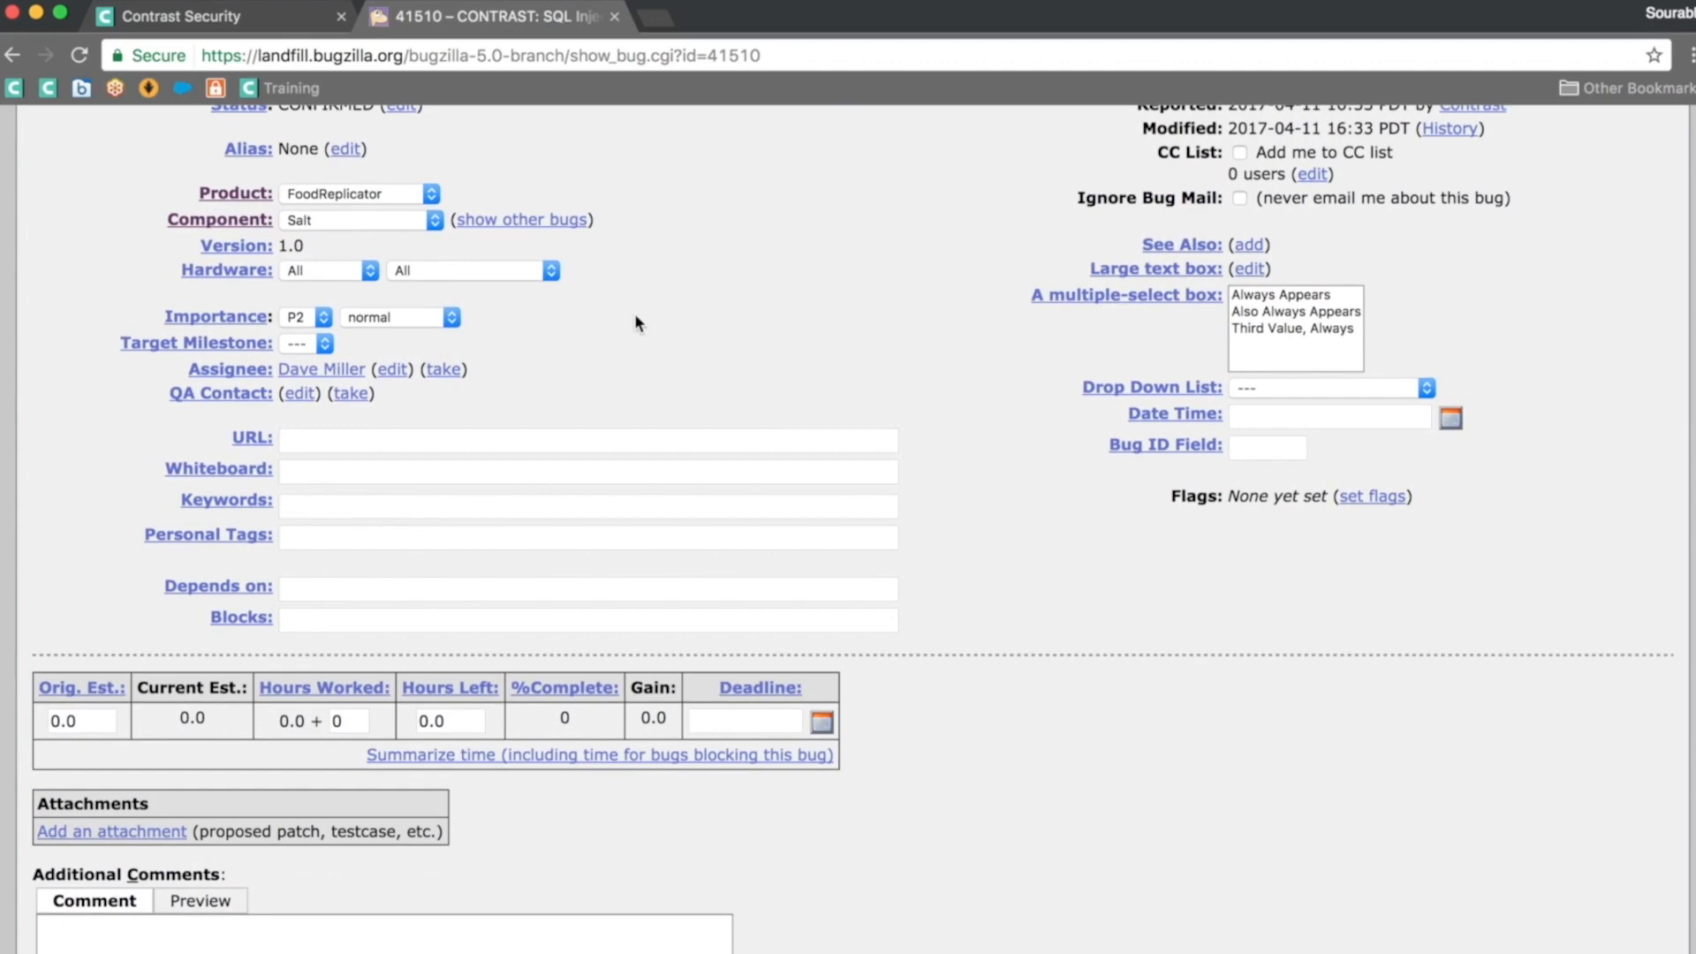
Step: Follow the Trace Link to Contrast's SQL Injection from "userid" vulnerability page for WebGoat
{"action": "scroll", "coordinate": [636, 320], "scroll_direction": "down", "scroll_amount": 7}
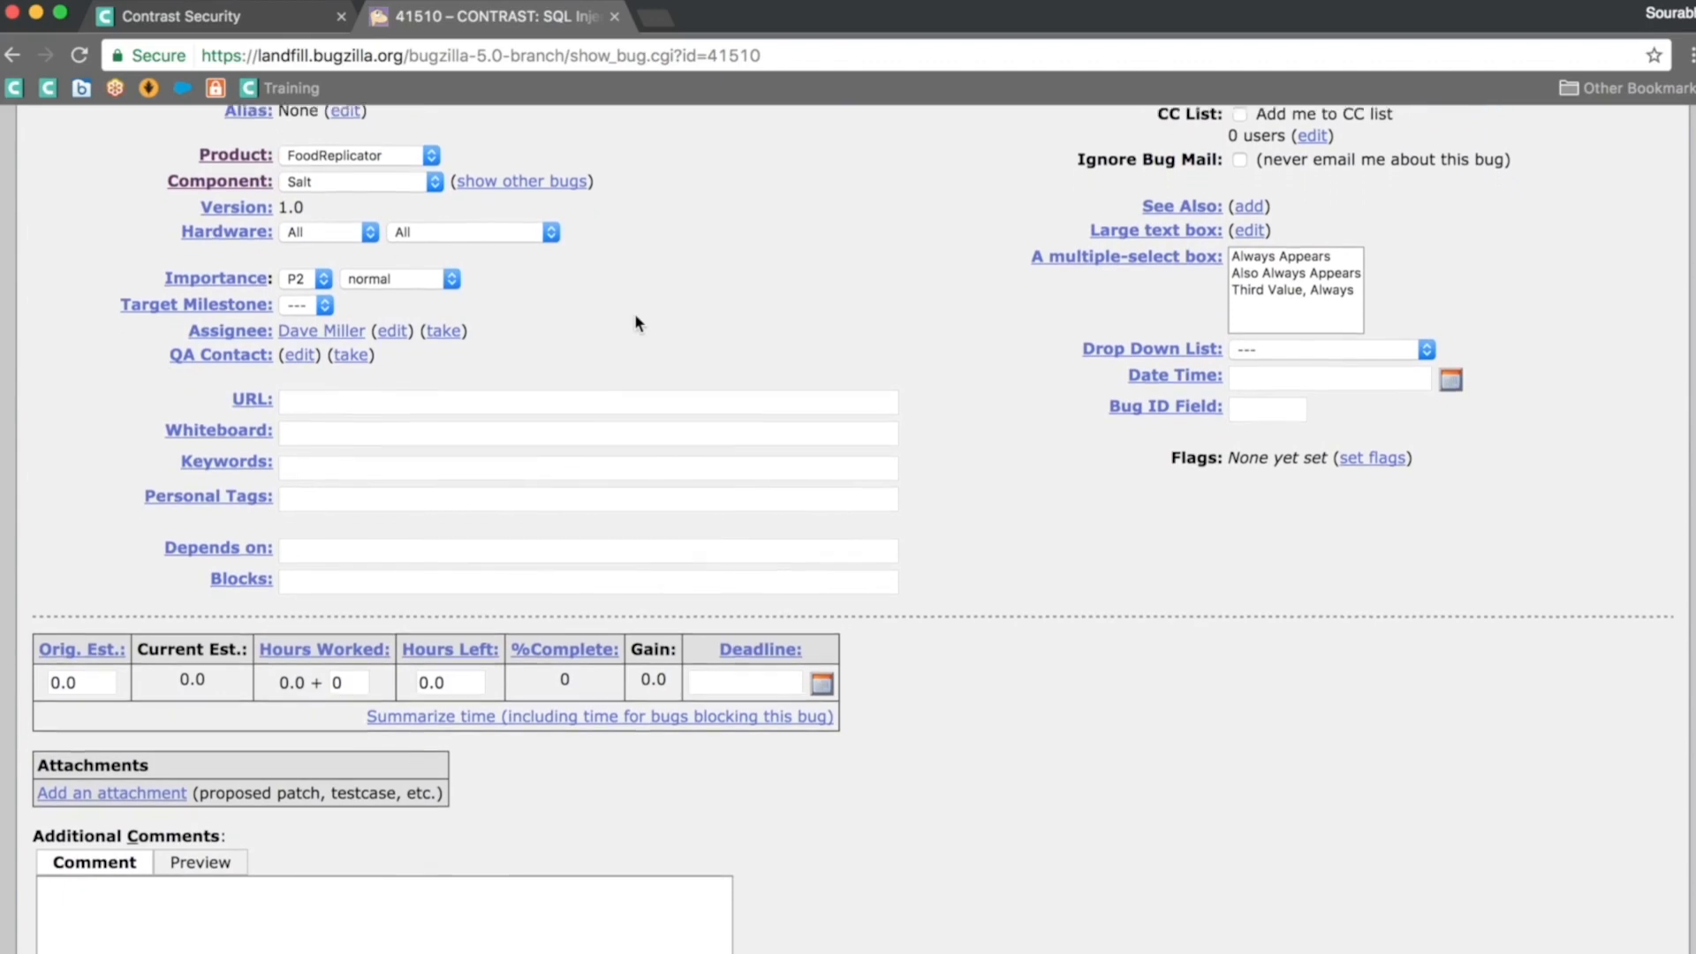
{"action": "scroll", "coordinate": [635, 315], "scroll_direction": "down", "scroll_amount": 1}
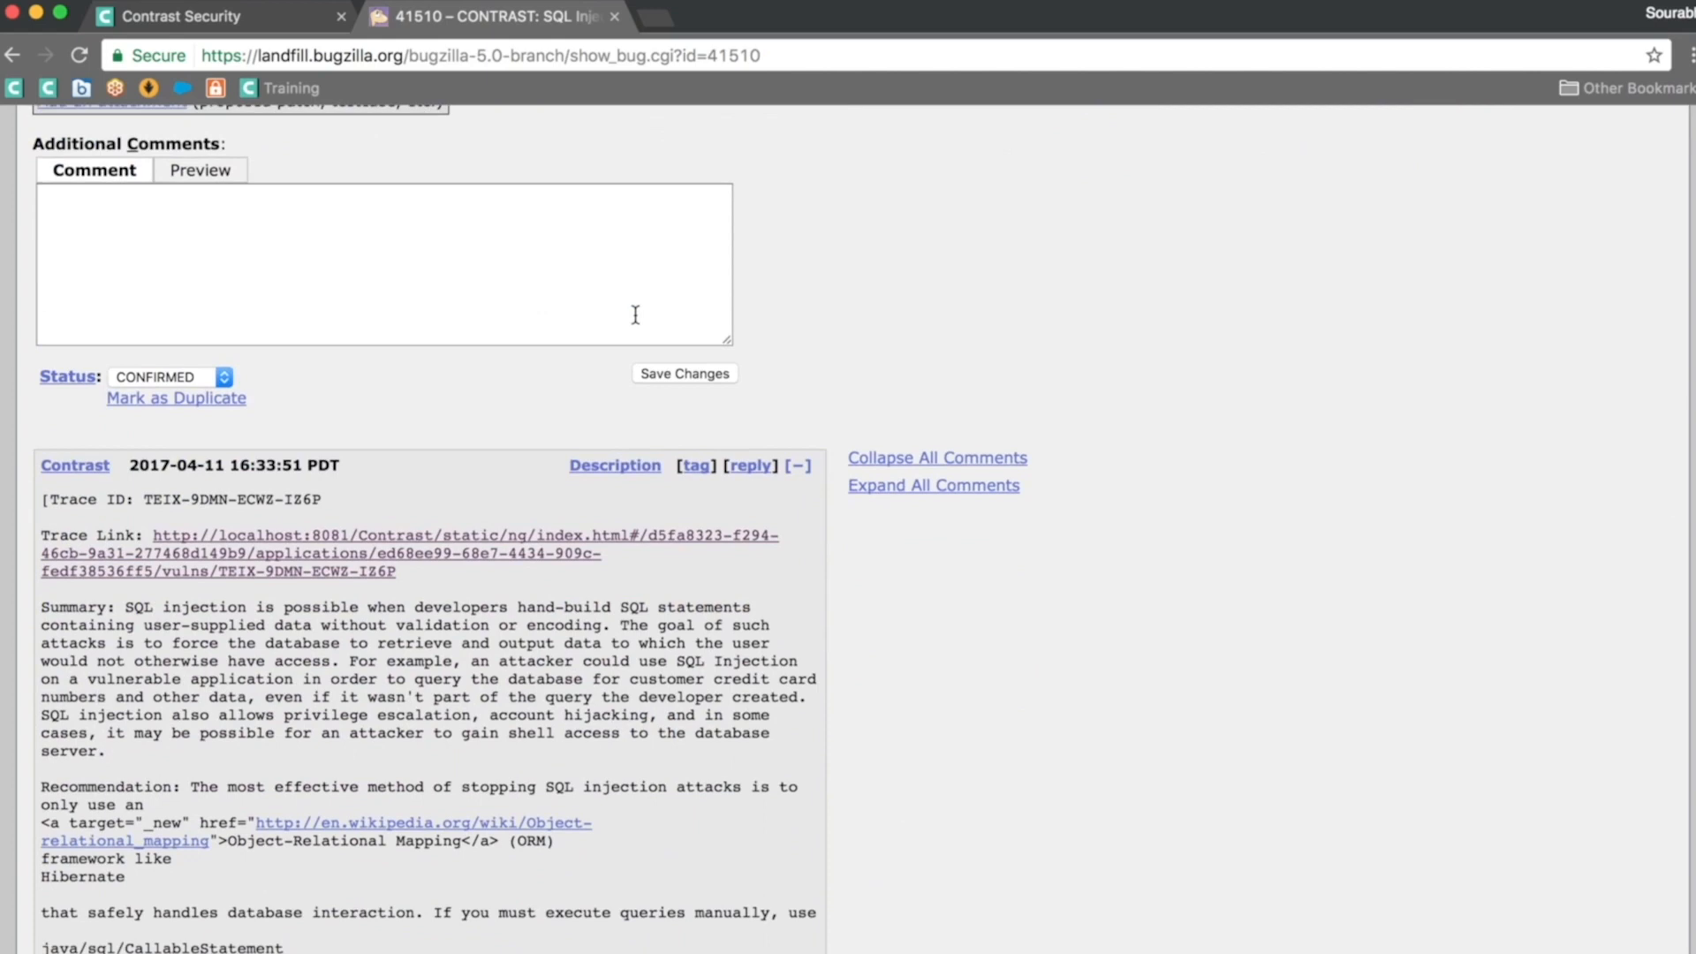
{"action": "left_click", "coordinate": [294, 560]}
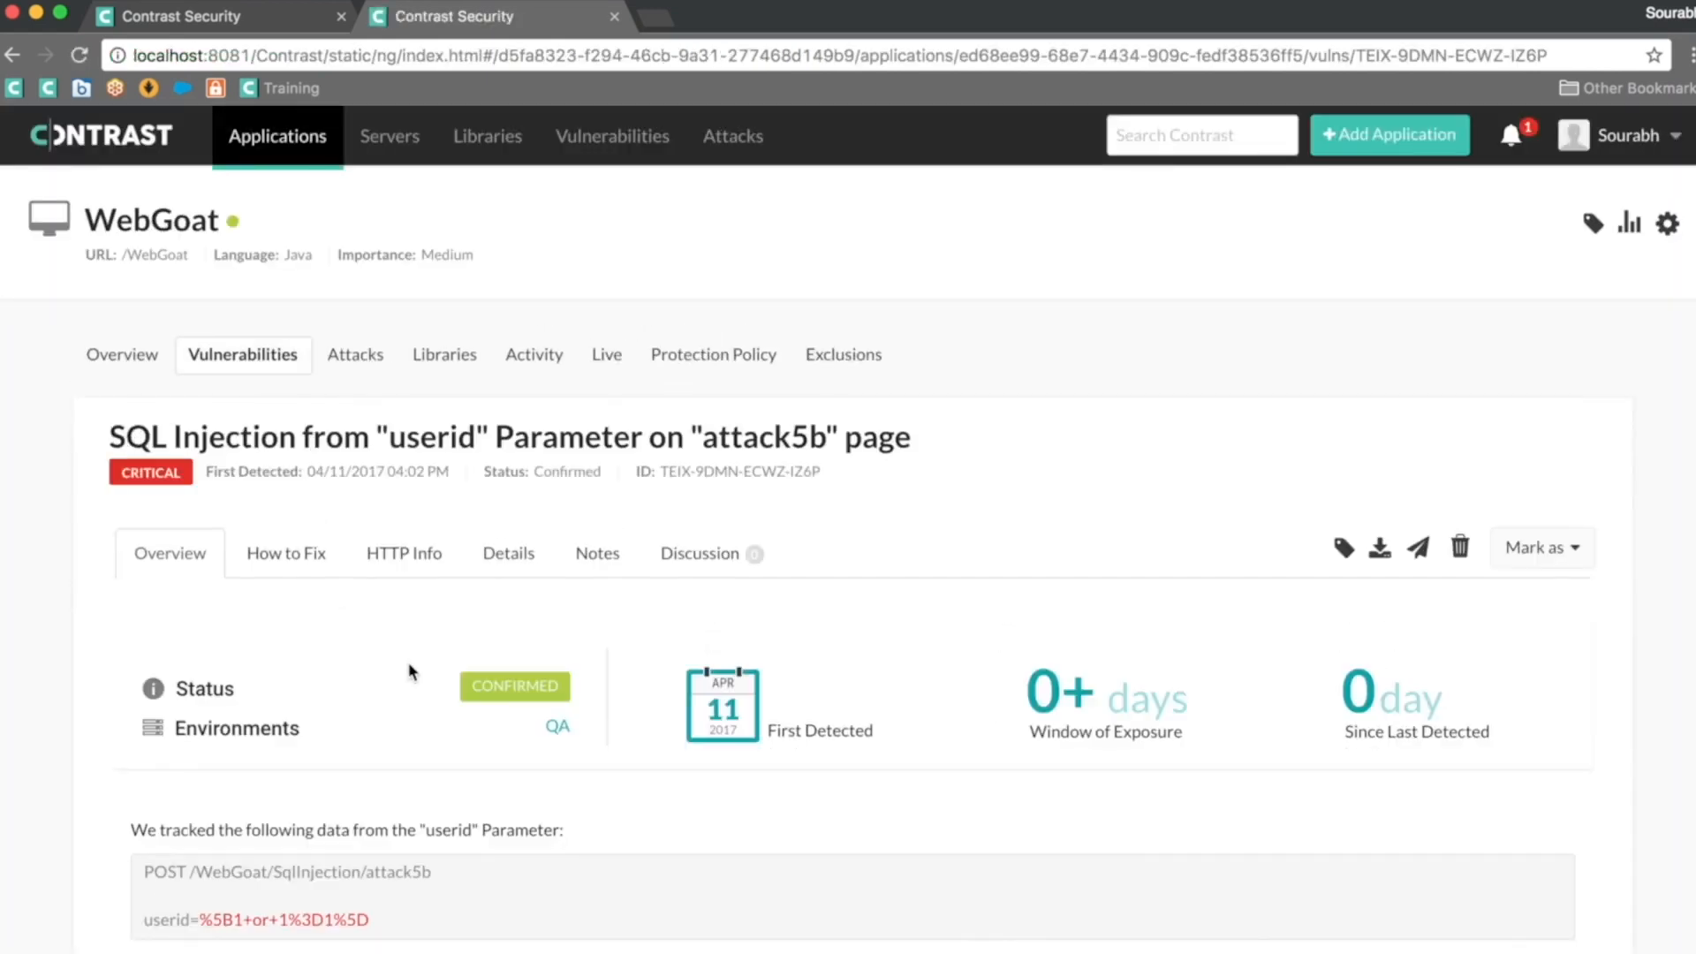
{"action": "scroll", "coordinate": [409, 671], "scroll_direction": "down", "scroll_amount": 1}
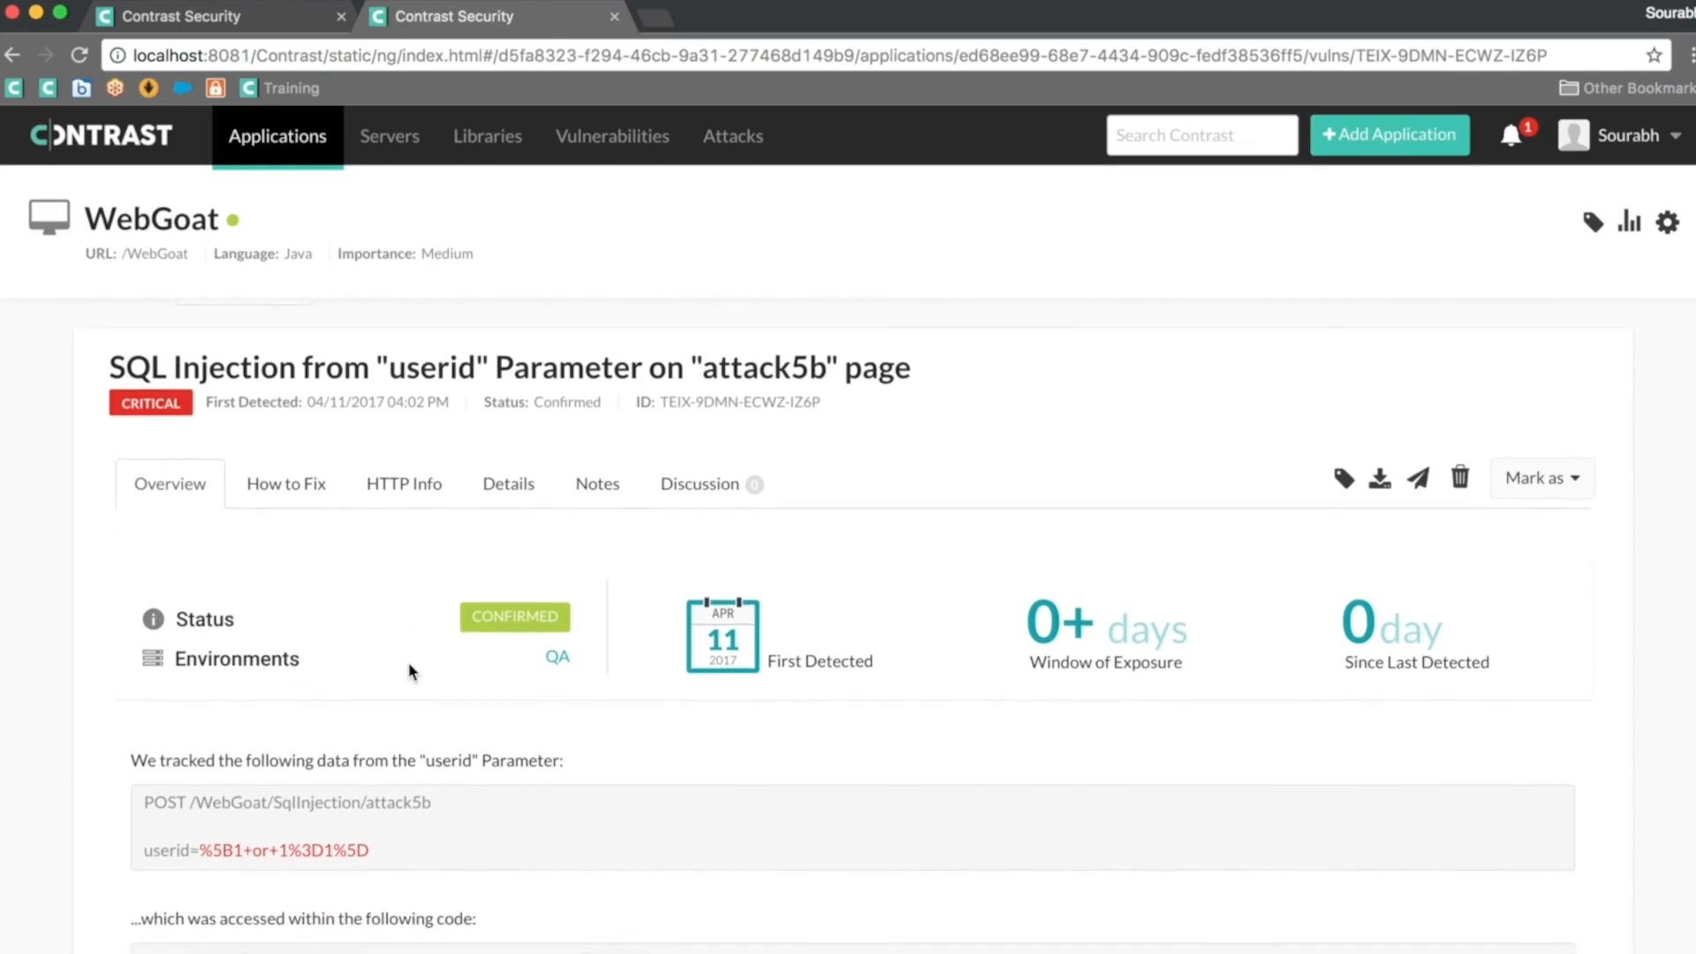
{"action": "scroll", "coordinate": [409, 669], "scroll_direction": "down", "scroll_amount": 1}
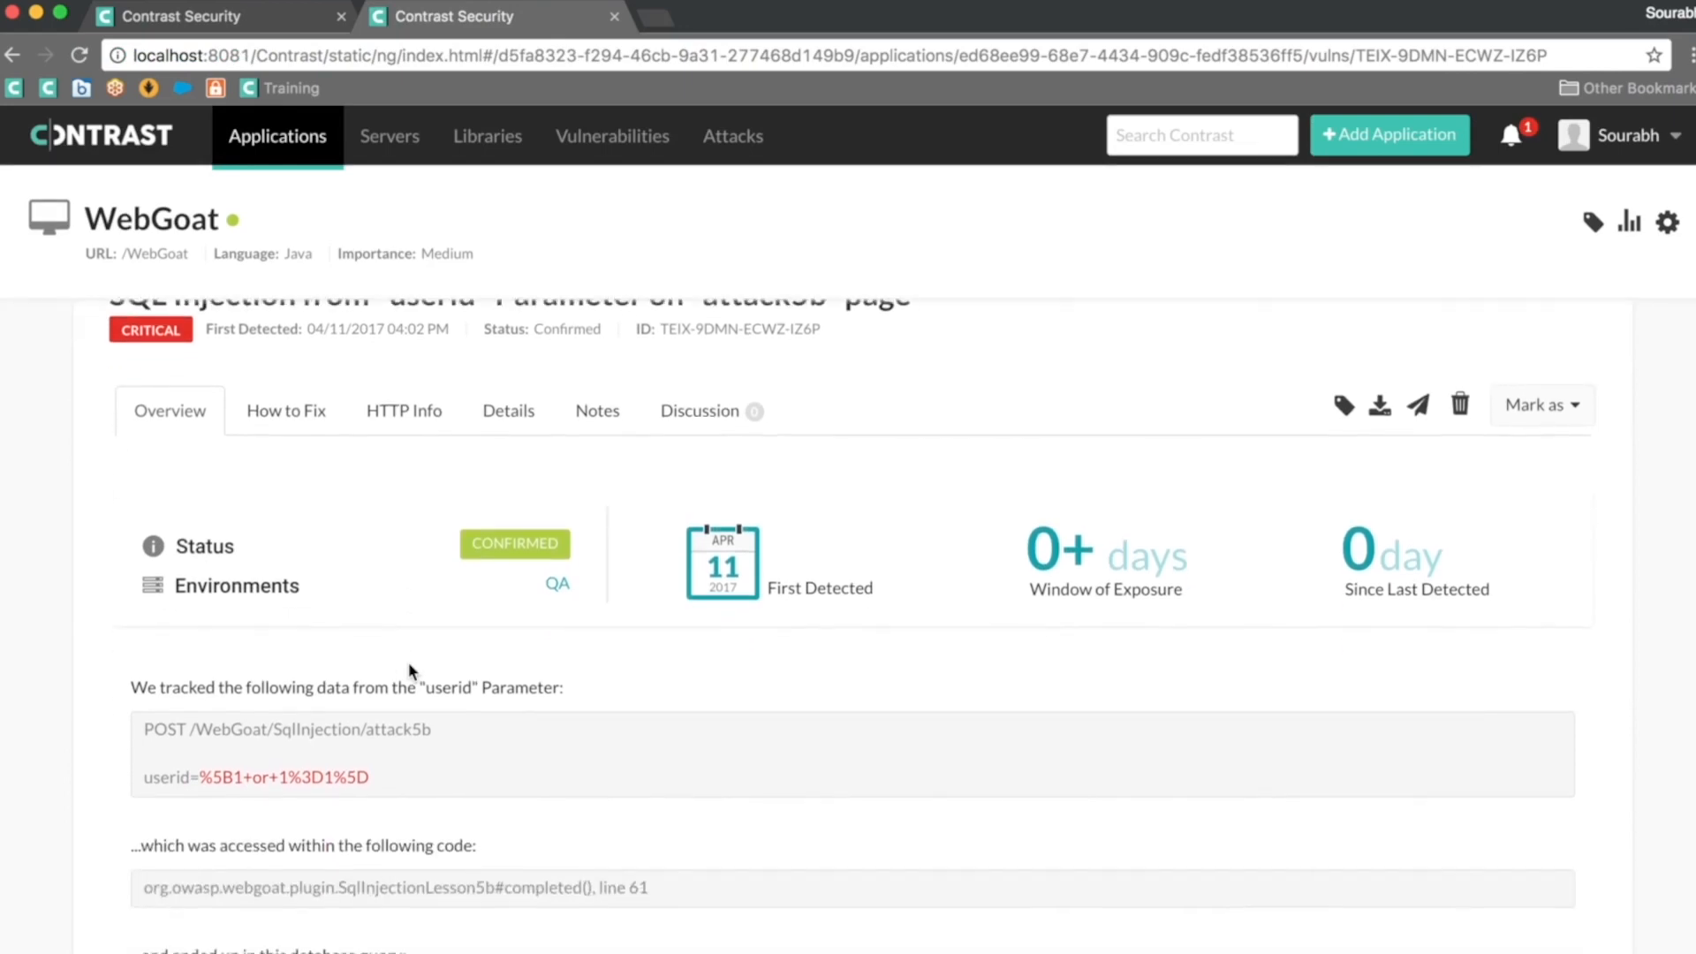
{"action": "scroll", "coordinate": [408, 661], "scroll_direction": "up", "scroll_amount": 1}
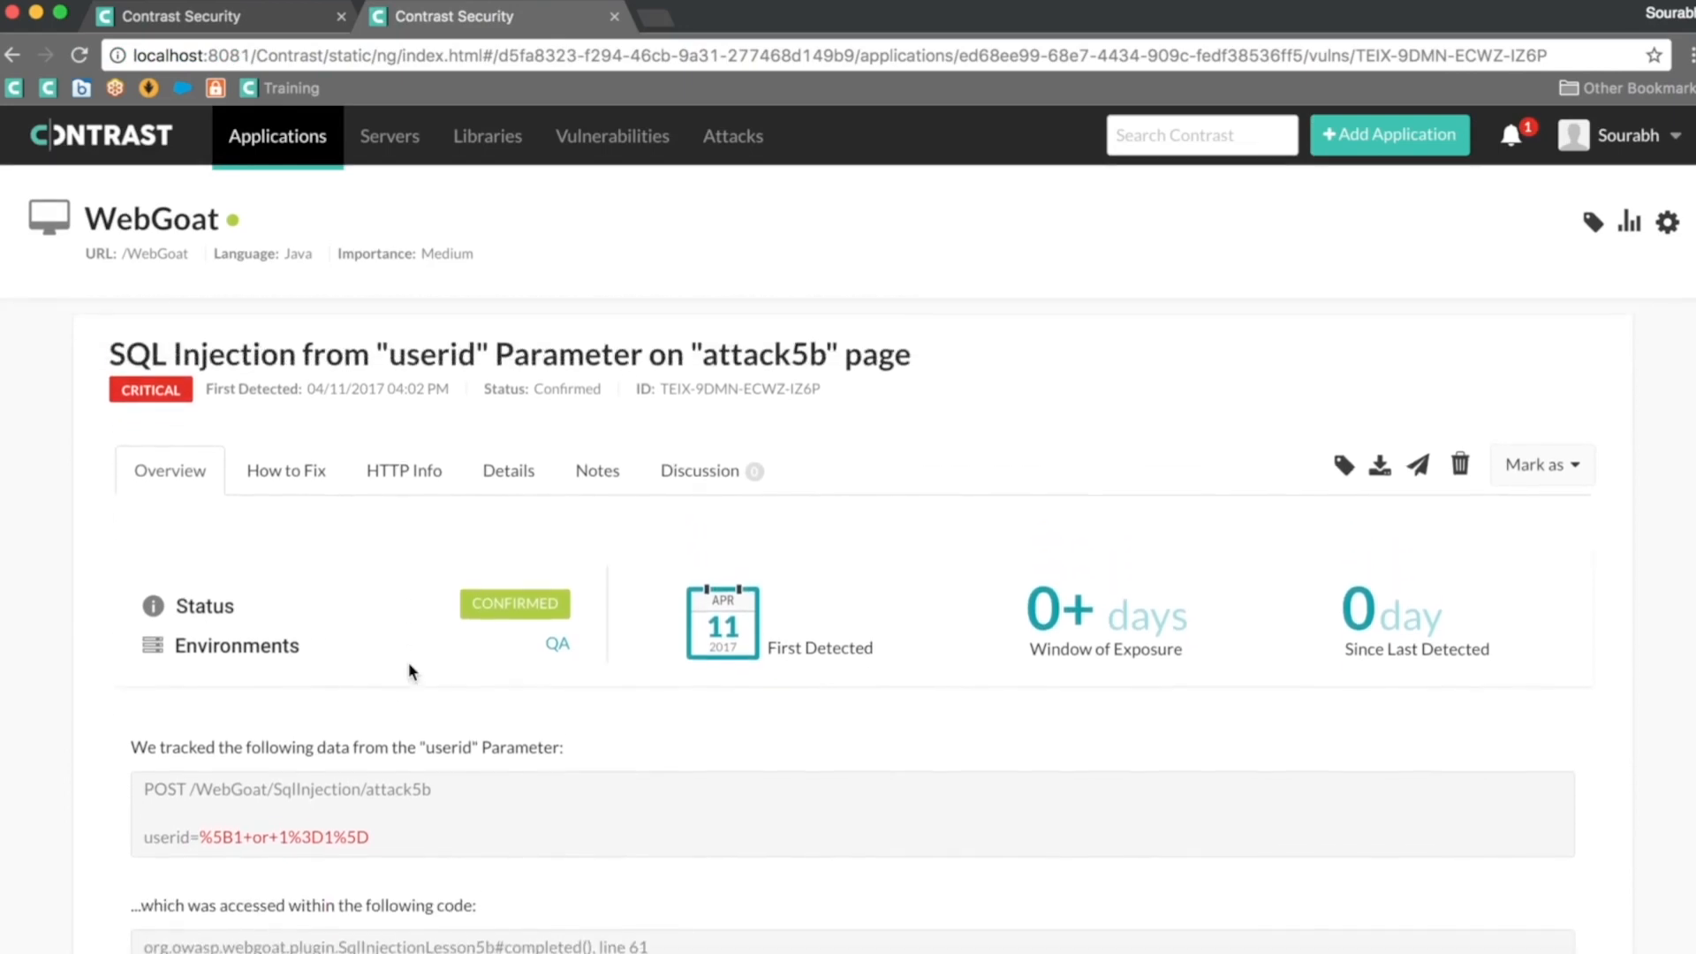